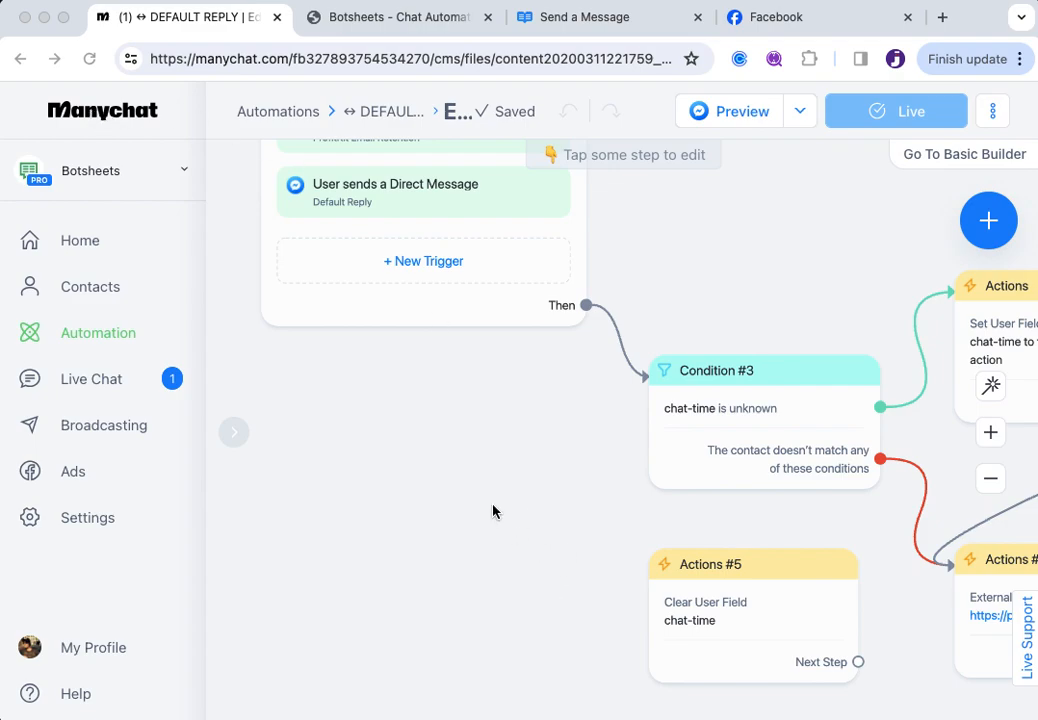
# Pan over the chat-time condition and External Request nodes, then switch to the Botsheets tab
pyautogui.moveTo(447, 456); pyautogui.dragTo(397, 463)
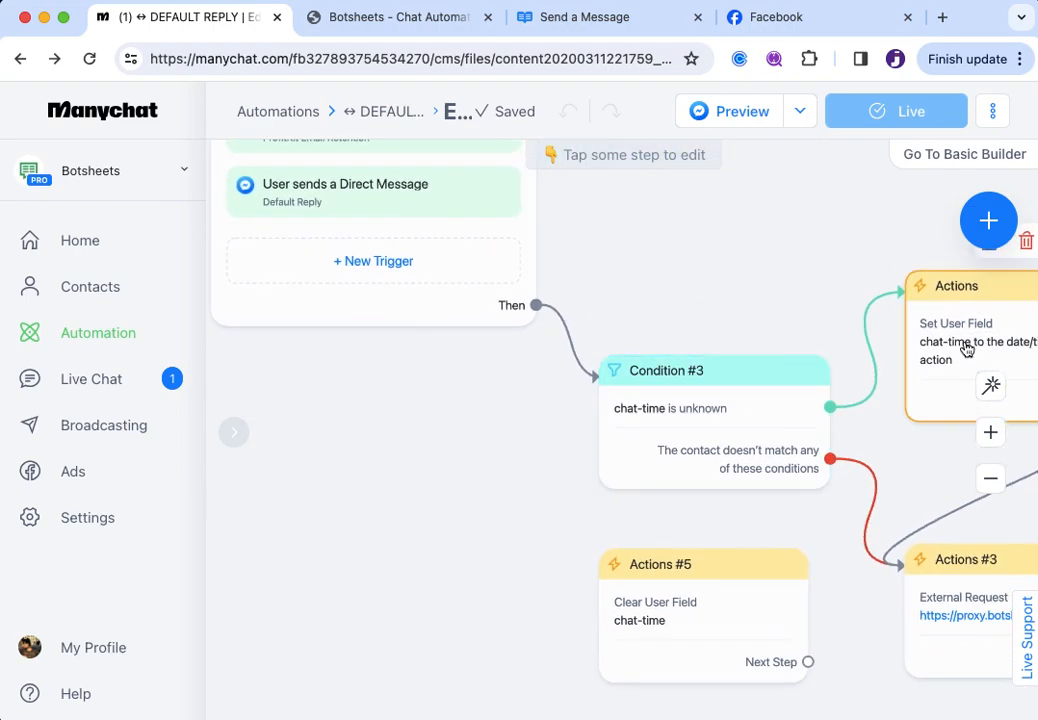
pyautogui.moveTo(498, 524); pyautogui.dragTo(400, 537)
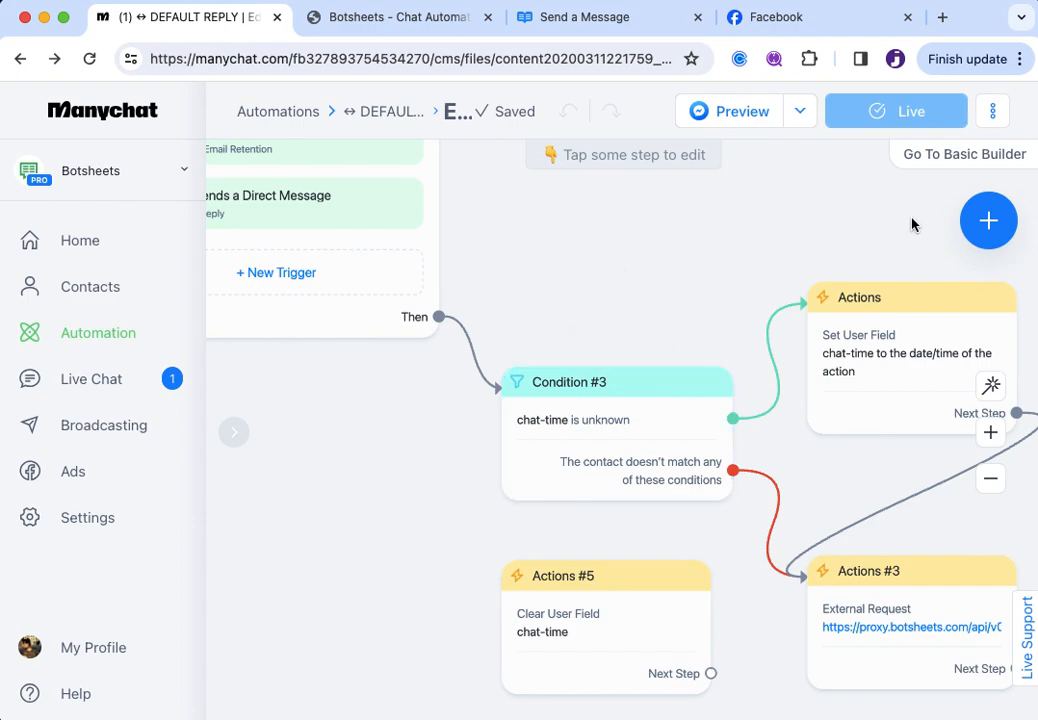
pyautogui.moveTo(408, 470); pyautogui.dragTo(560, 472)
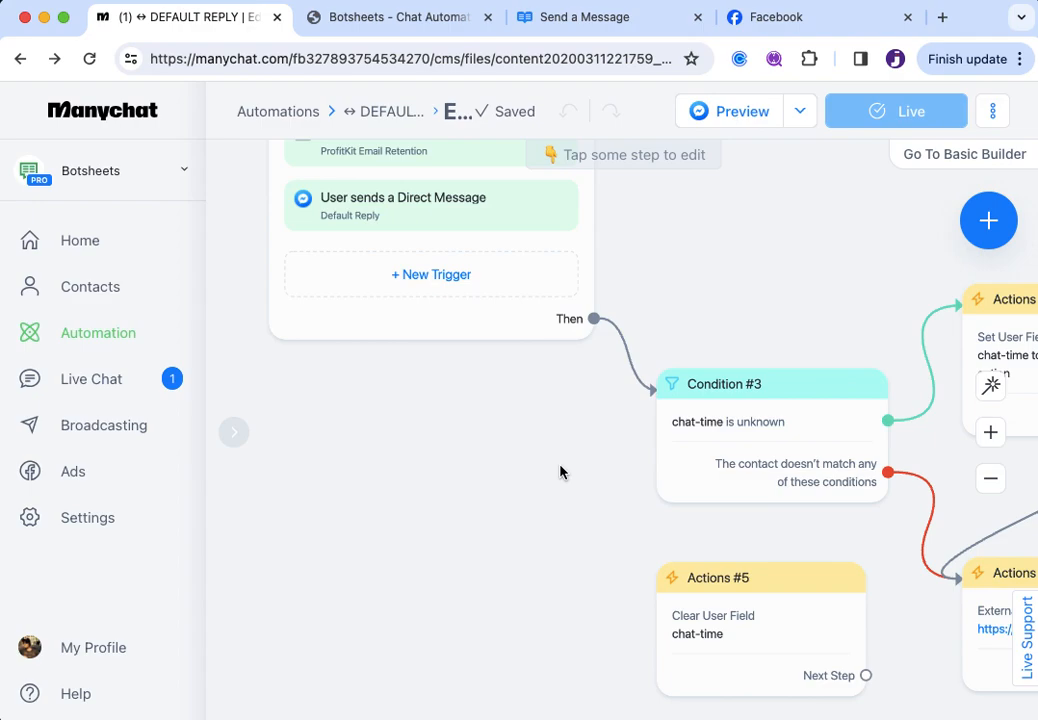
pyautogui.moveTo(619, 507); pyautogui.dragTo(401, 413)
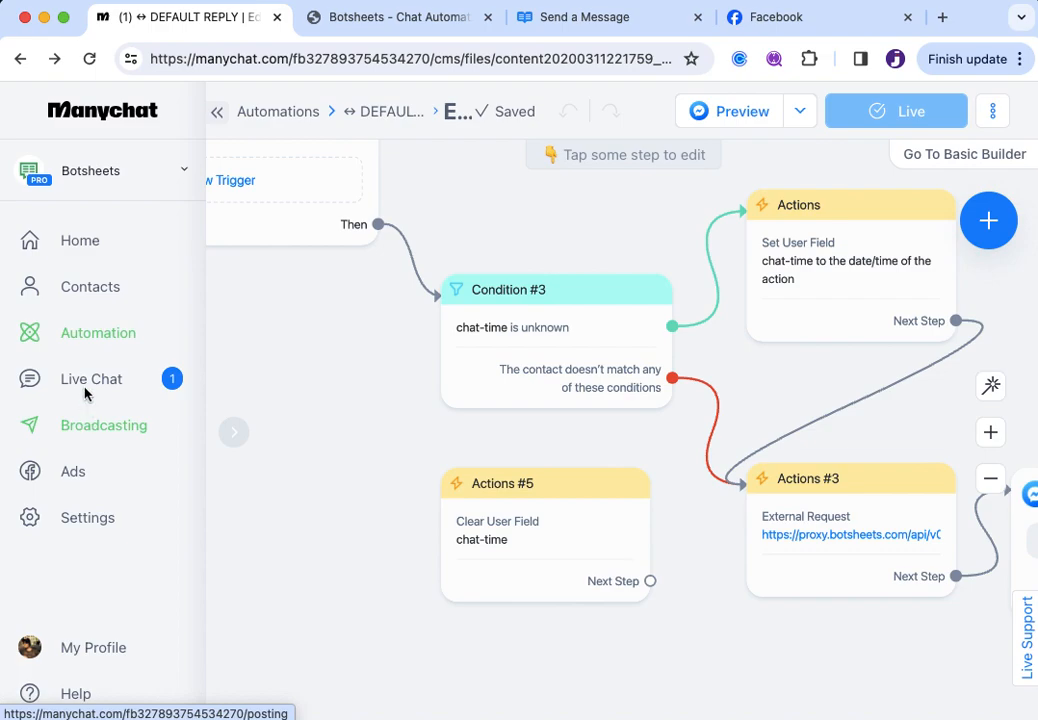
pyautogui.moveTo(336, 480); pyautogui.dragTo(419, 546)
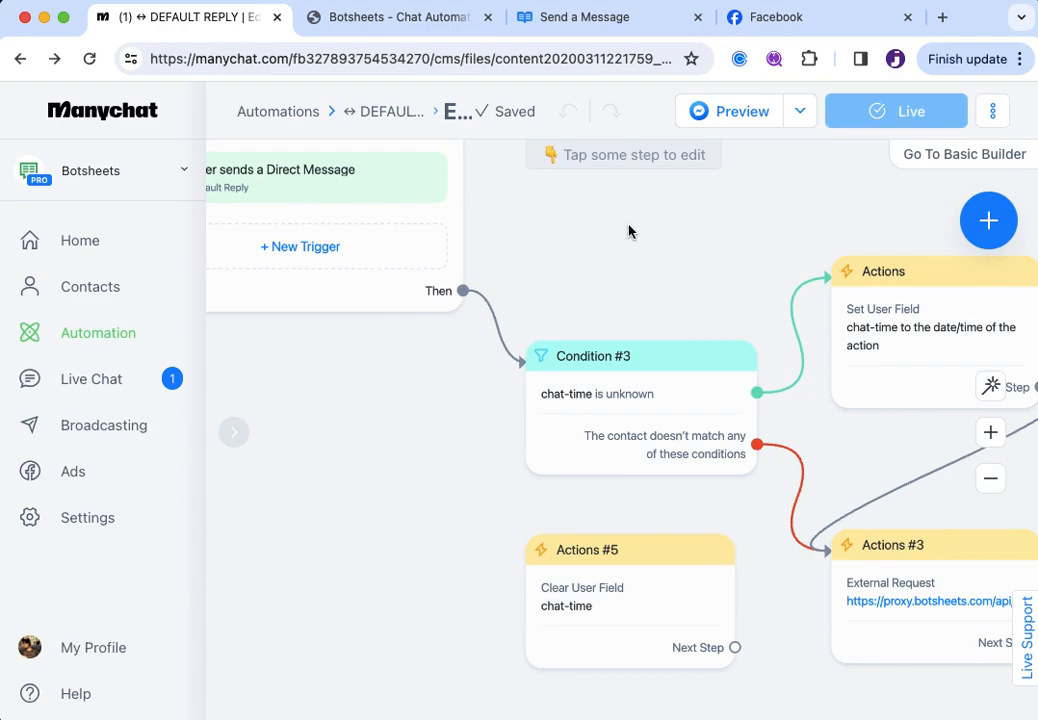
pyautogui.click(390, 20)
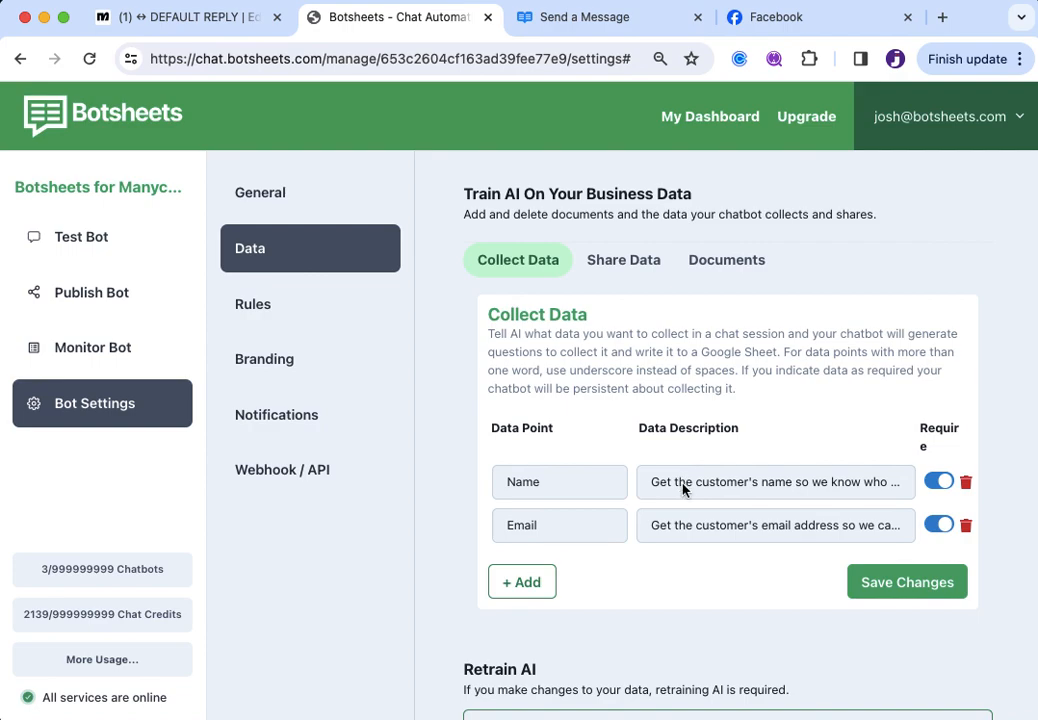
# Insert an empty third data point row under Name and Email and start naming it
pyautogui.click(558, 491)
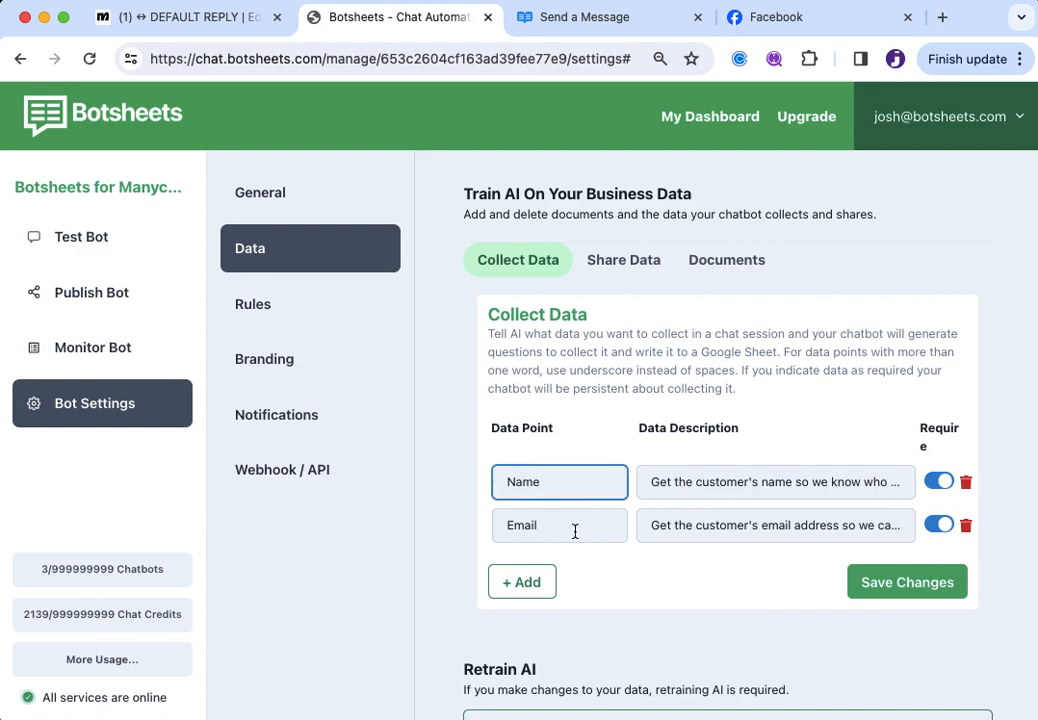
pyautogui.click(567, 521)
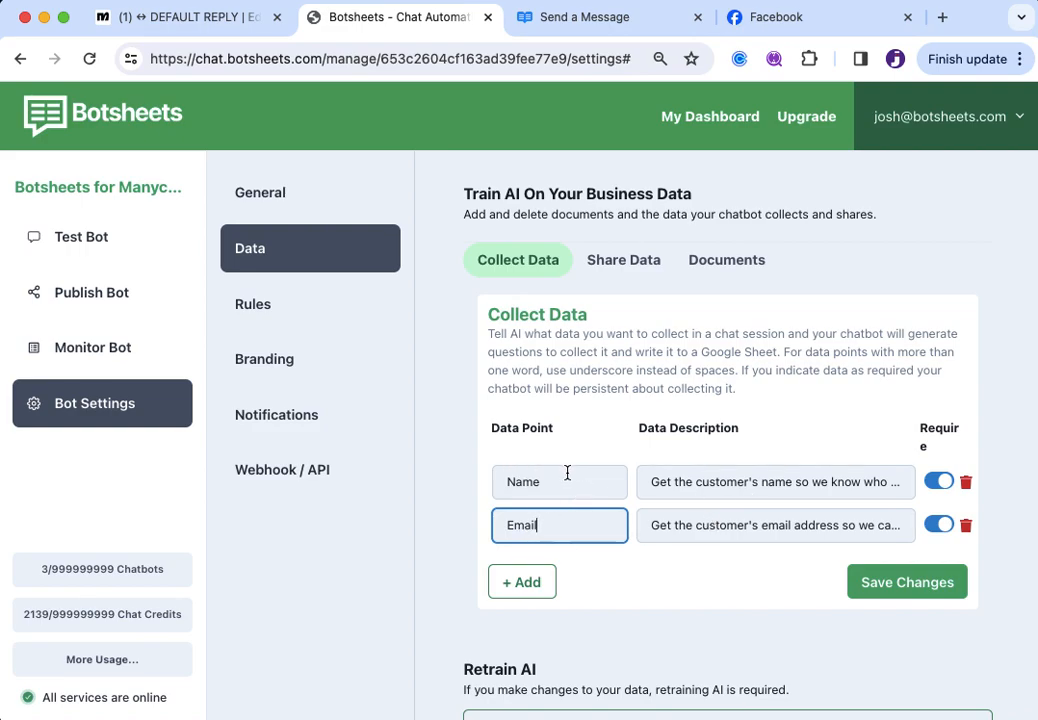
pyautogui.click(527, 590)
pyautogui.click(555, 572)
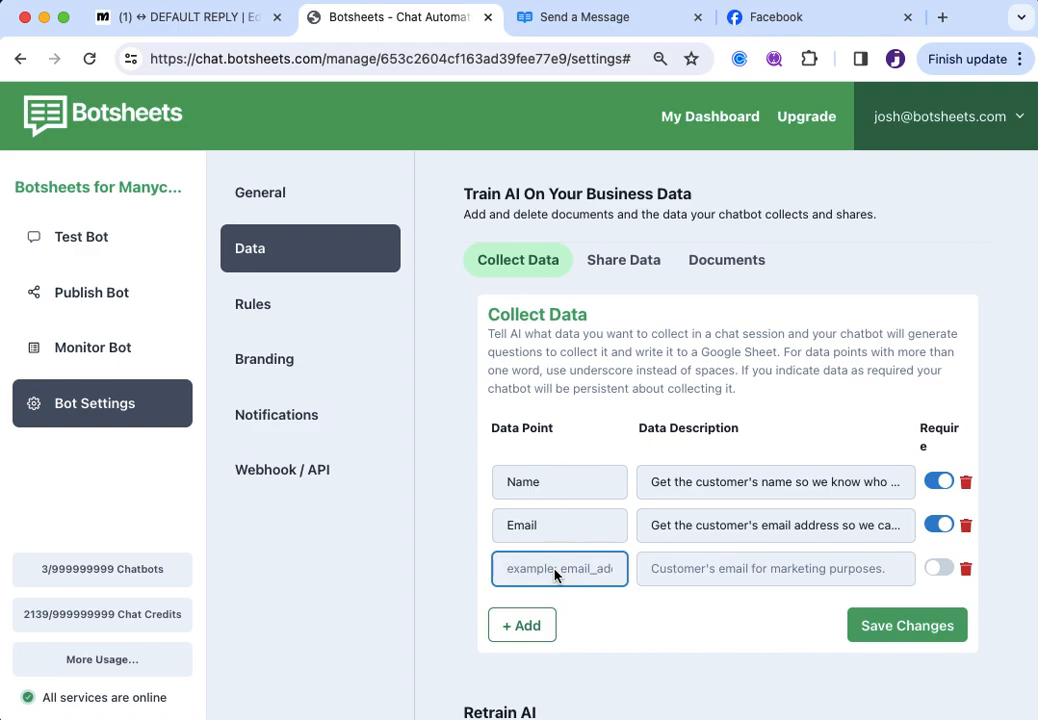
# Add a Timeframe data point and a Budget data point, each with its description
pyautogui.write('Timeframe')
pyautogui.press('Tab')
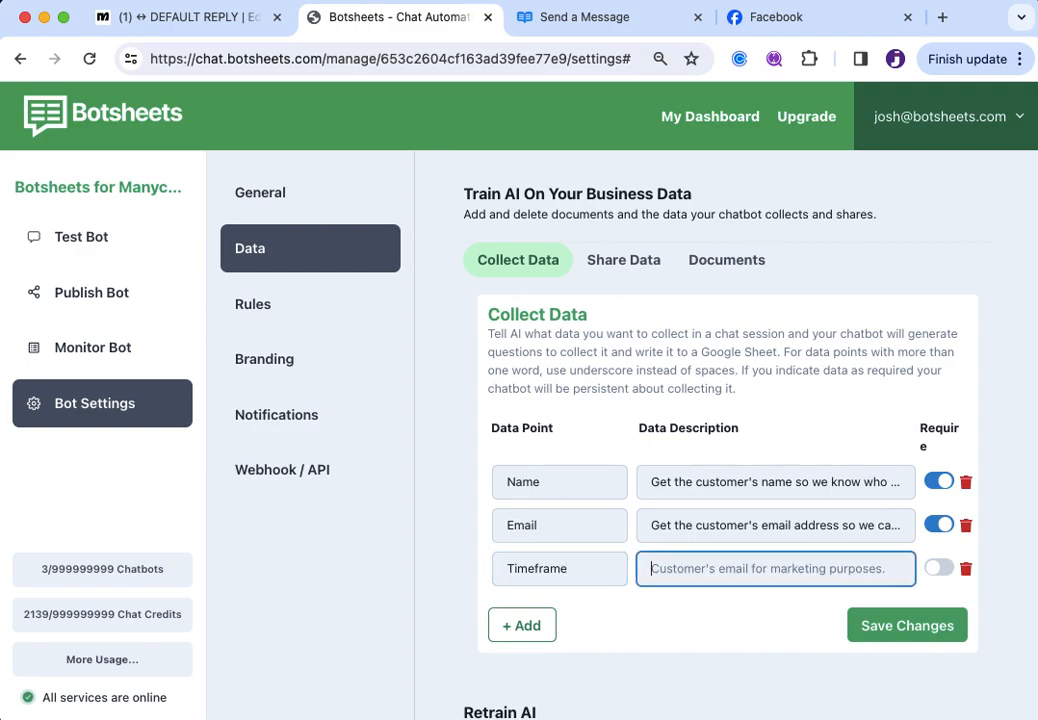
pyautogui.write("Customer's t")
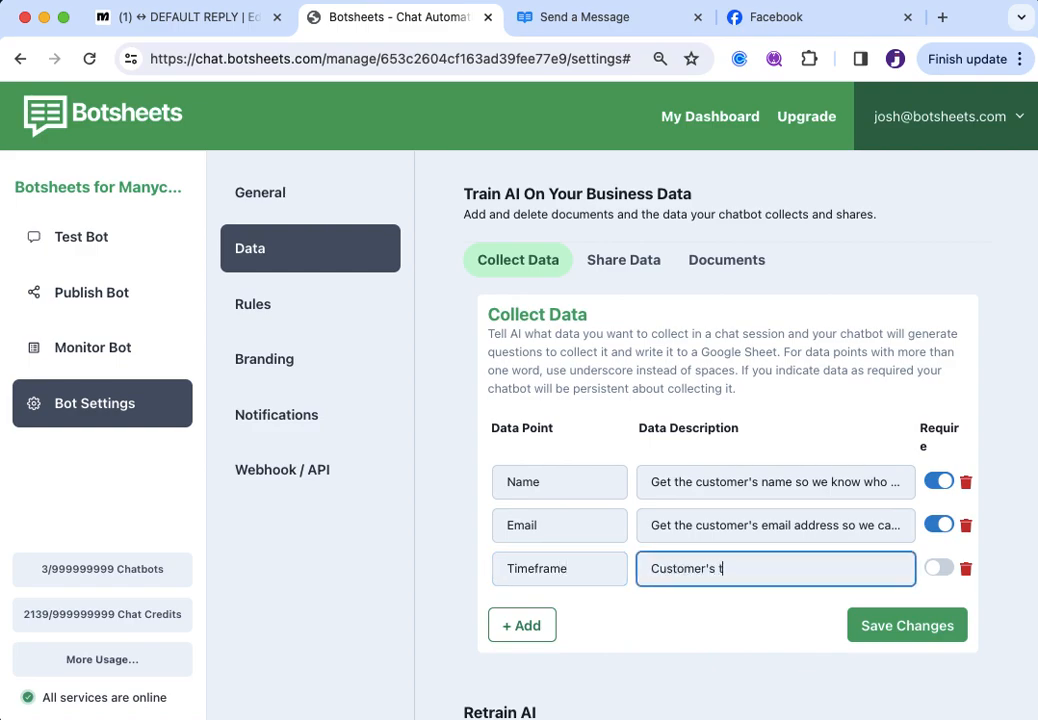
pyautogui.write('imeframe for makin')
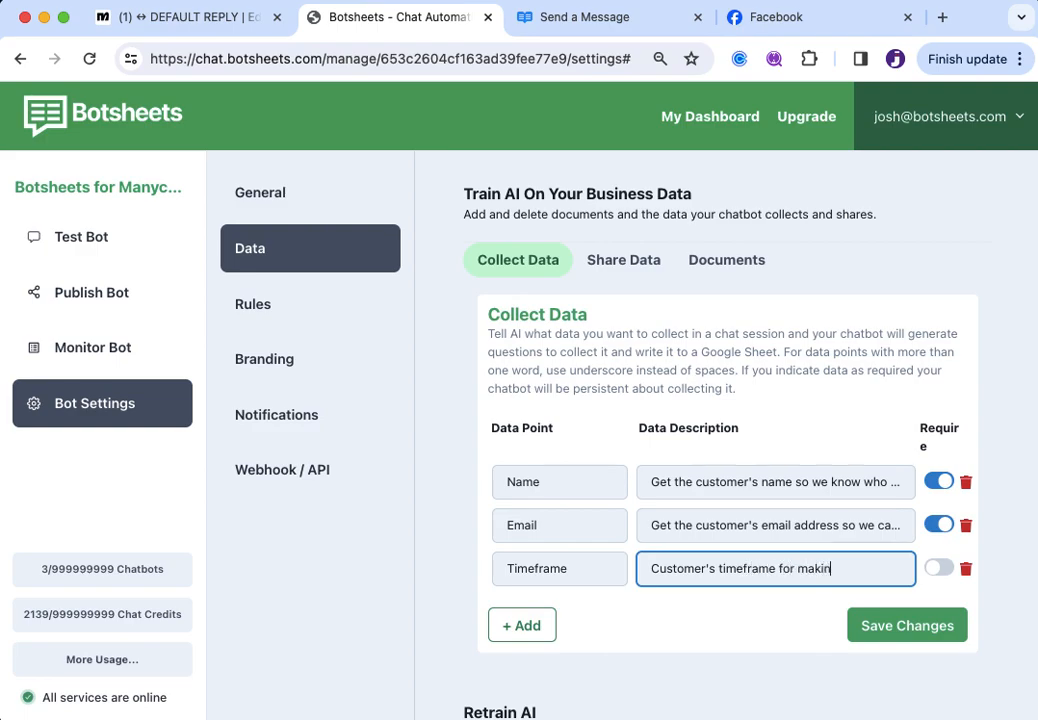
pyautogui.write('g a purchase')
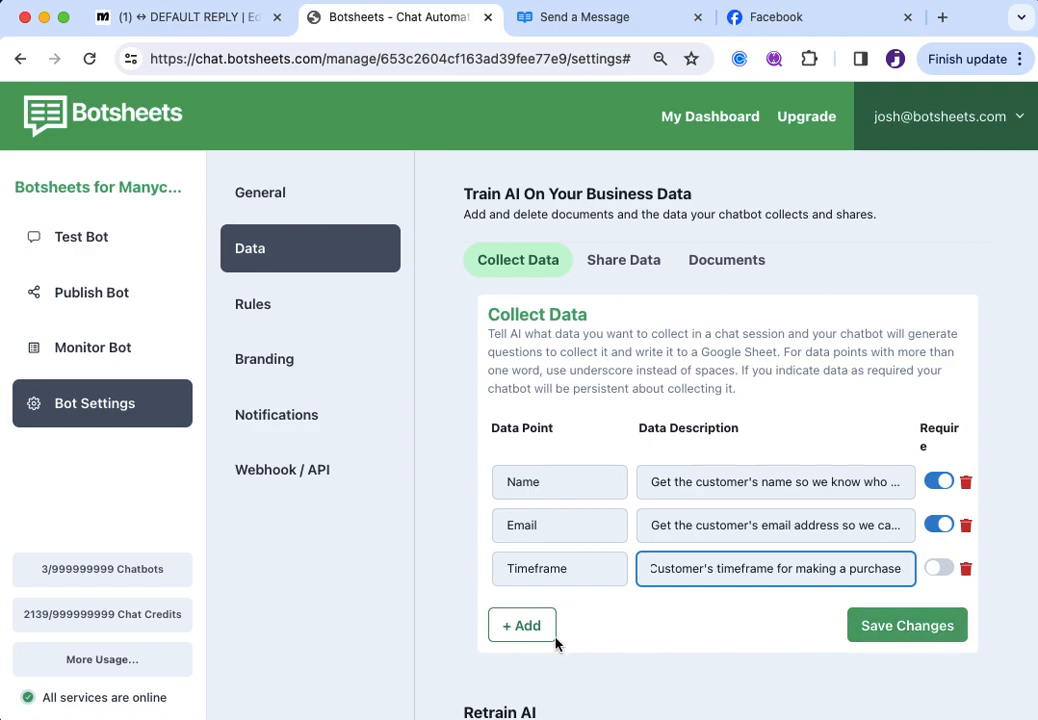
pyautogui.click(524, 630)
pyautogui.click(531, 616)
pyautogui.write('Budget')
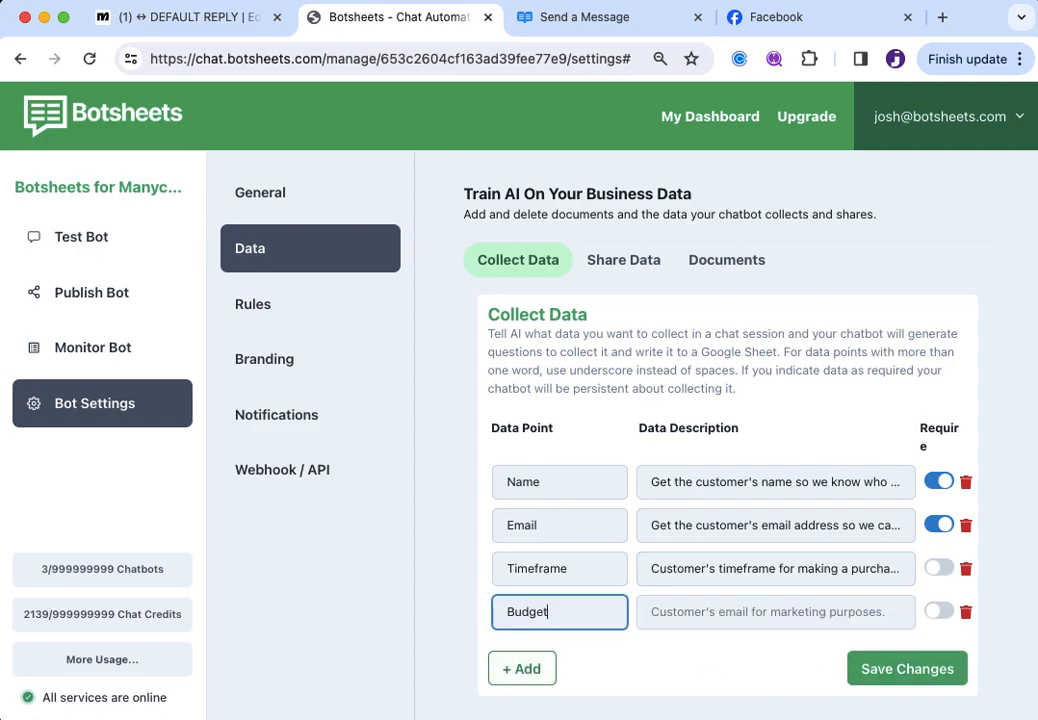
pyautogui.press('Tab')
pyautogui.write('How m')
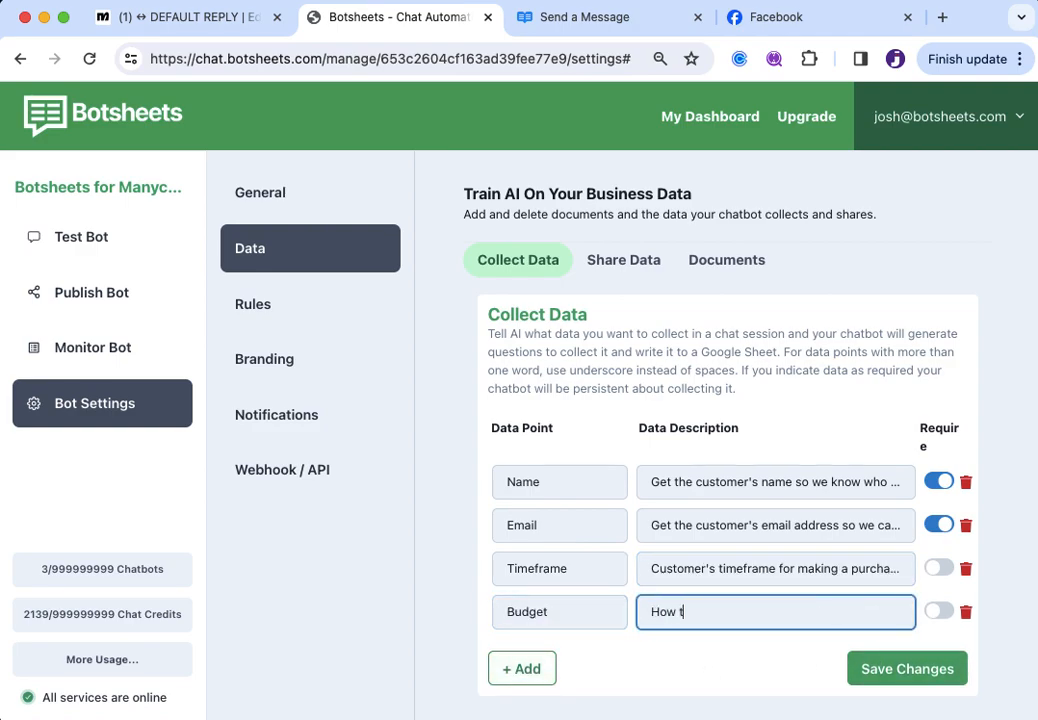
pyautogui.write('uch the customer has to sp')
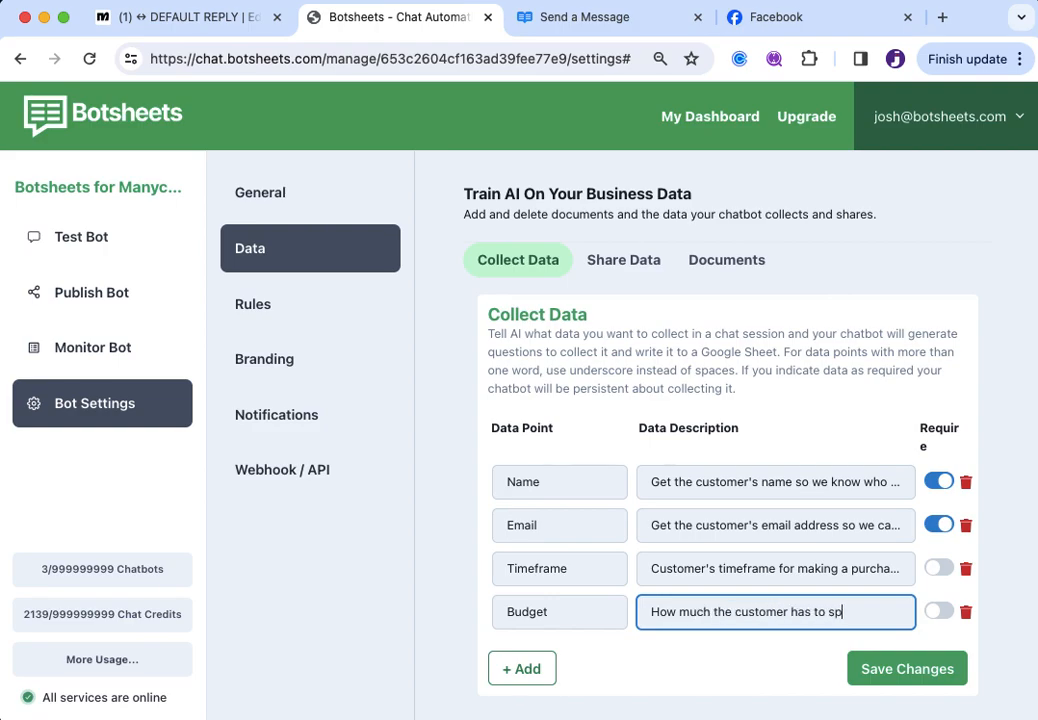
pyautogui.write('end.')
# Make Timeframe and Budget required and save the Collect Data changes
pyautogui.click(940, 568)
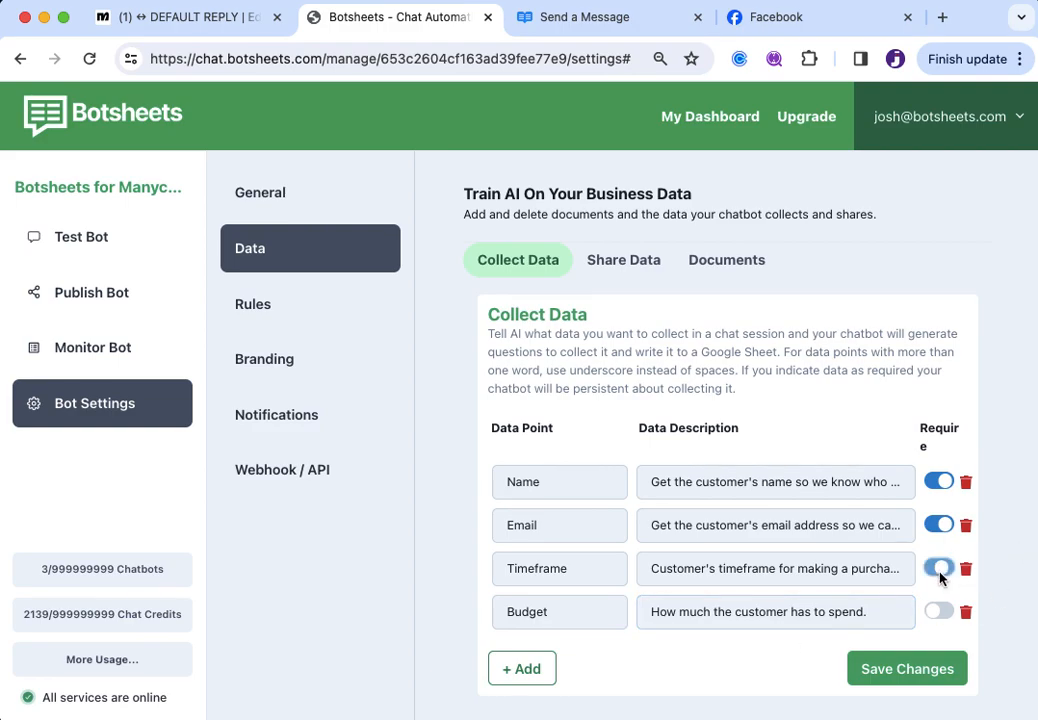
pyautogui.click(939, 614)
pyautogui.click(915, 670)
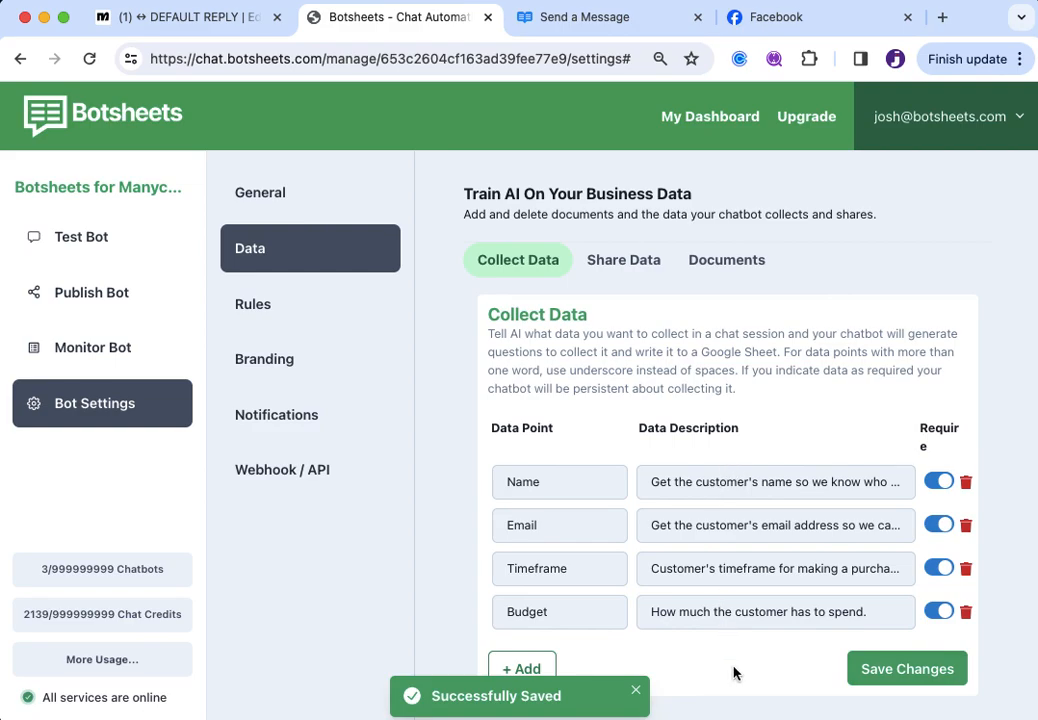
pyautogui.scroll(-2, 734, 672)
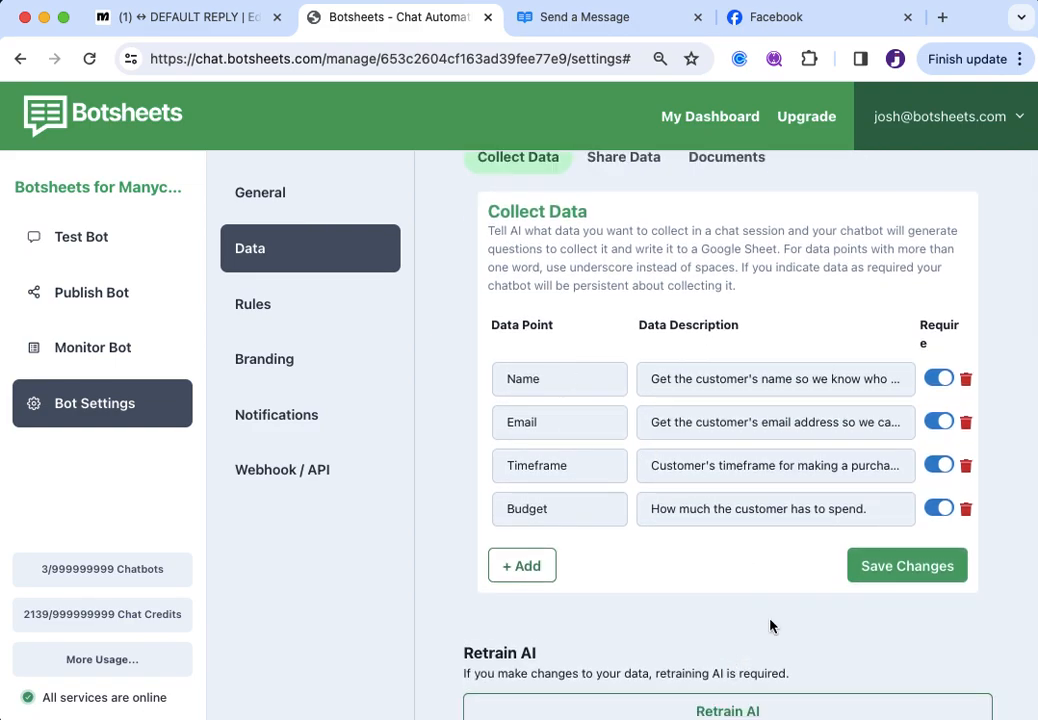
# Start Retrain AI on the updated data points and save the changes again
pyautogui.scroll(-2, 770, 624)
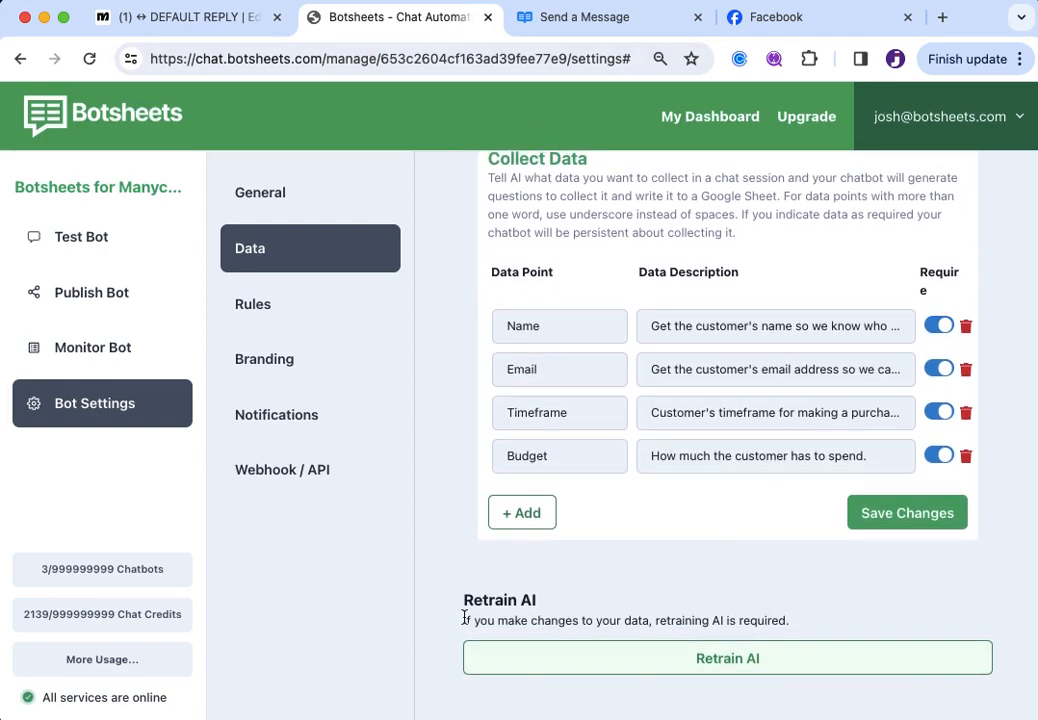
pyautogui.moveTo(465, 621); pyautogui.dragTo(851, 617)
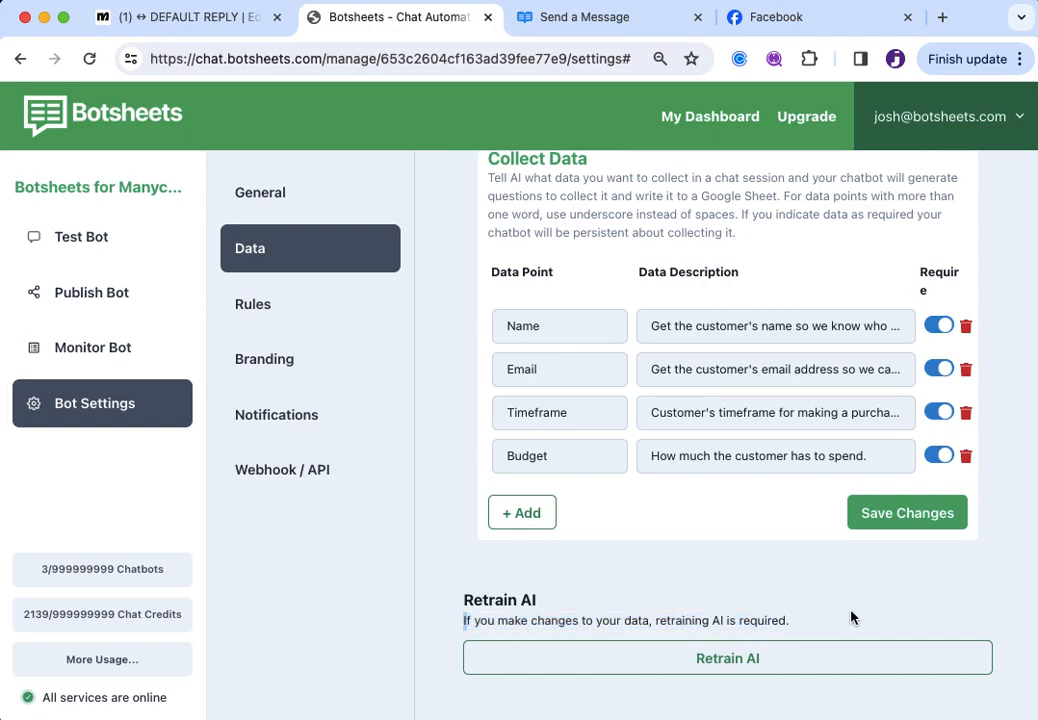
pyautogui.click(745, 668)
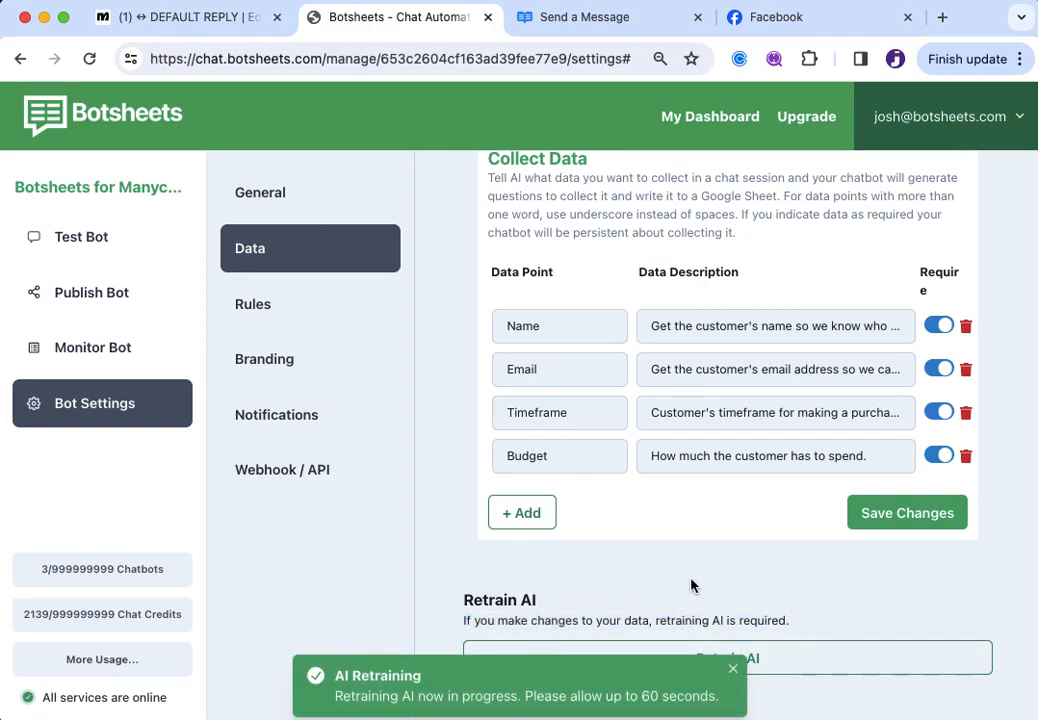
pyautogui.scroll(3, 690, 585)
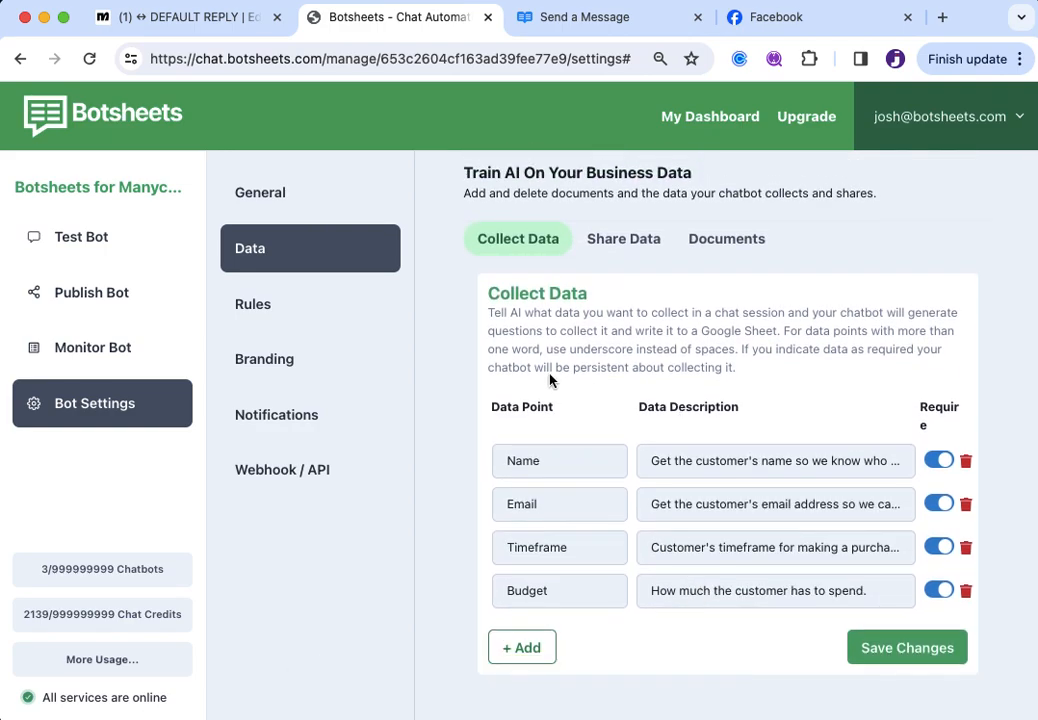
pyautogui.click(913, 648)
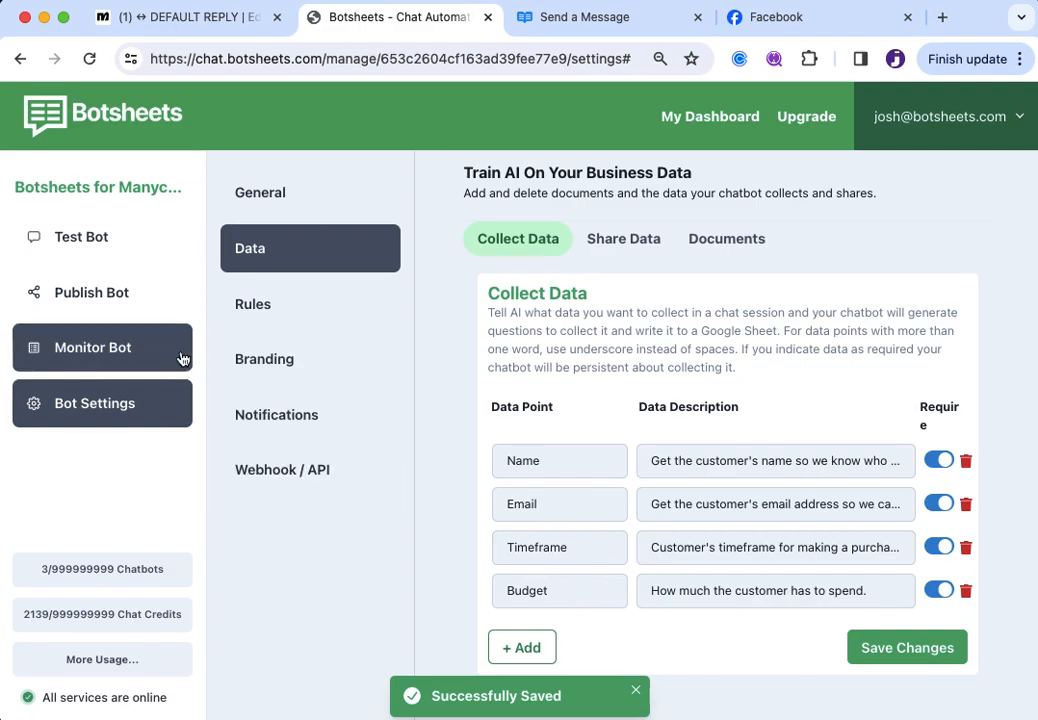
# Review recent chat transcripts under Monitor Bot, then go back to Bot Settings
pyautogui.click(97, 361)
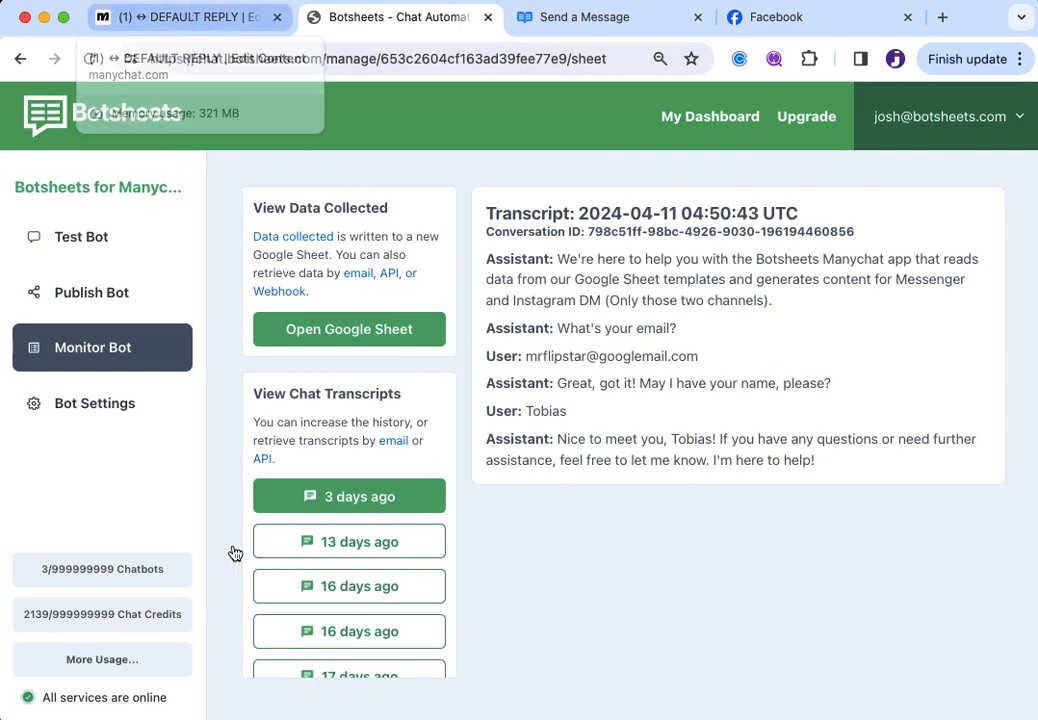
pyautogui.click(106, 410)
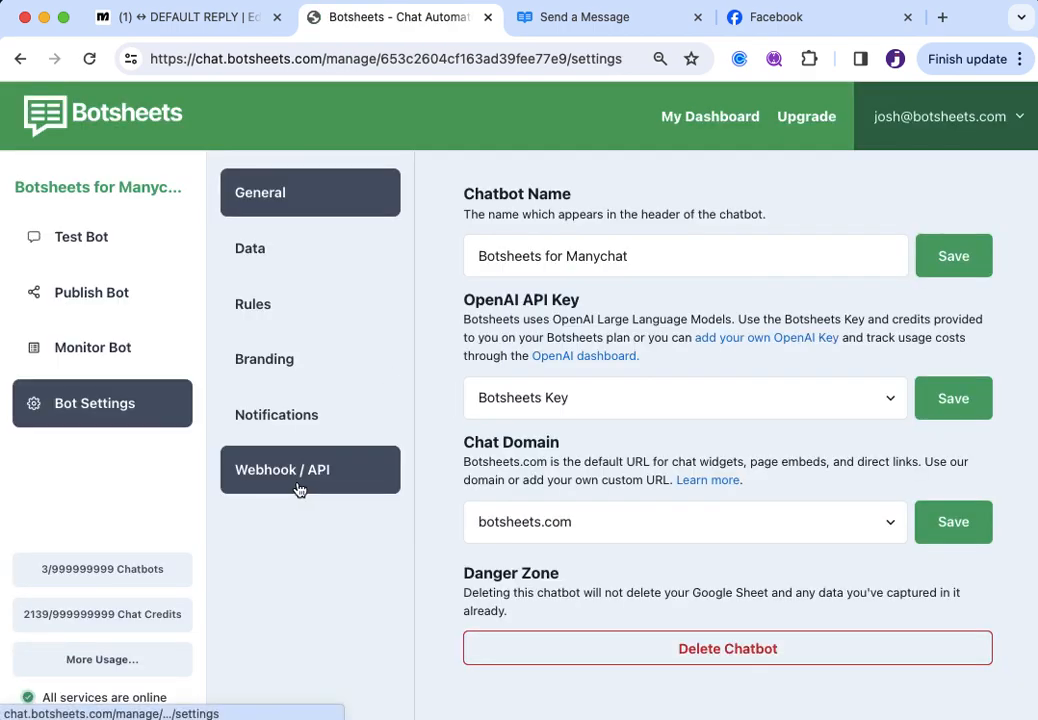
# Show the API key settings and the Send a Message docs for the chat endpoint
pyautogui.click(363, 485)
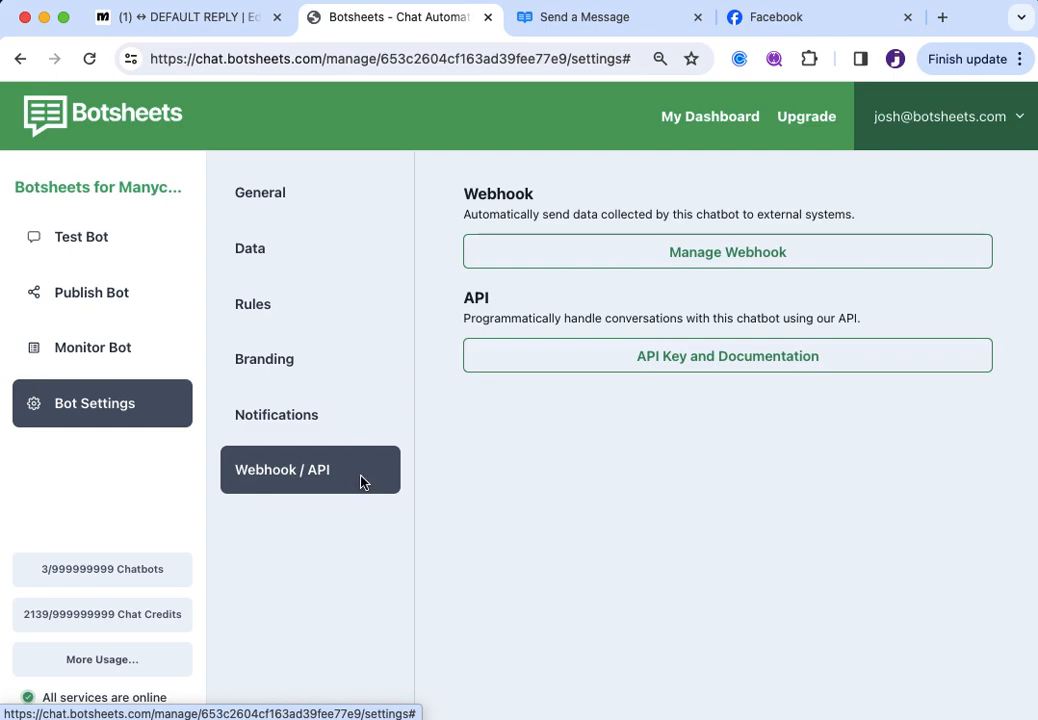
pyautogui.click(721, 361)
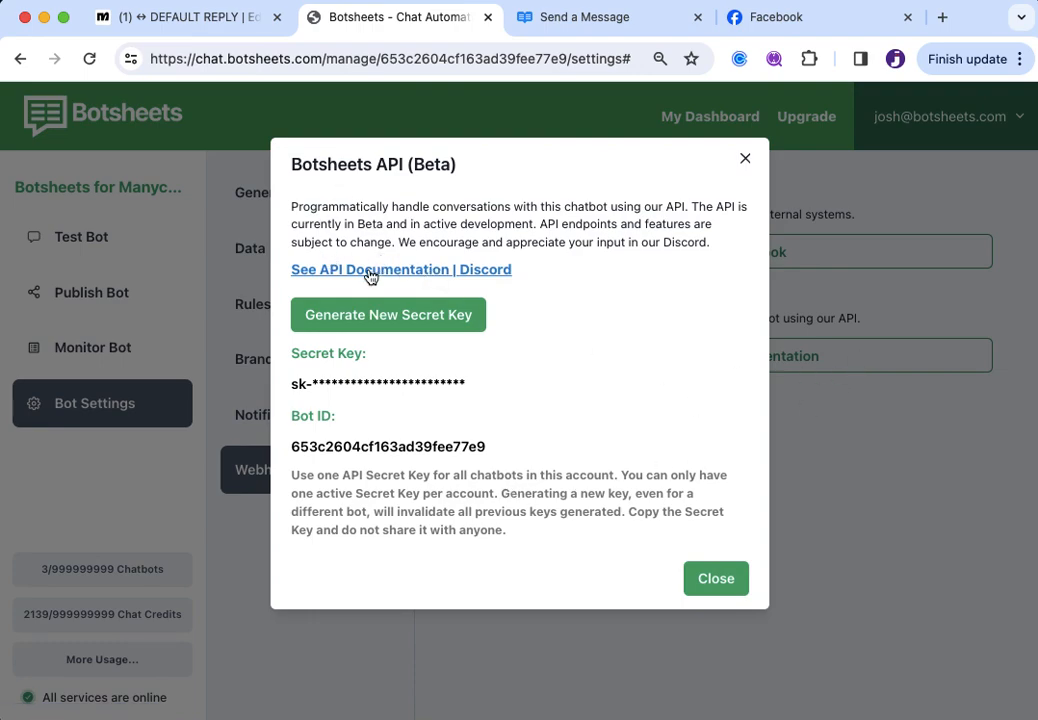
pyautogui.click(626, 25)
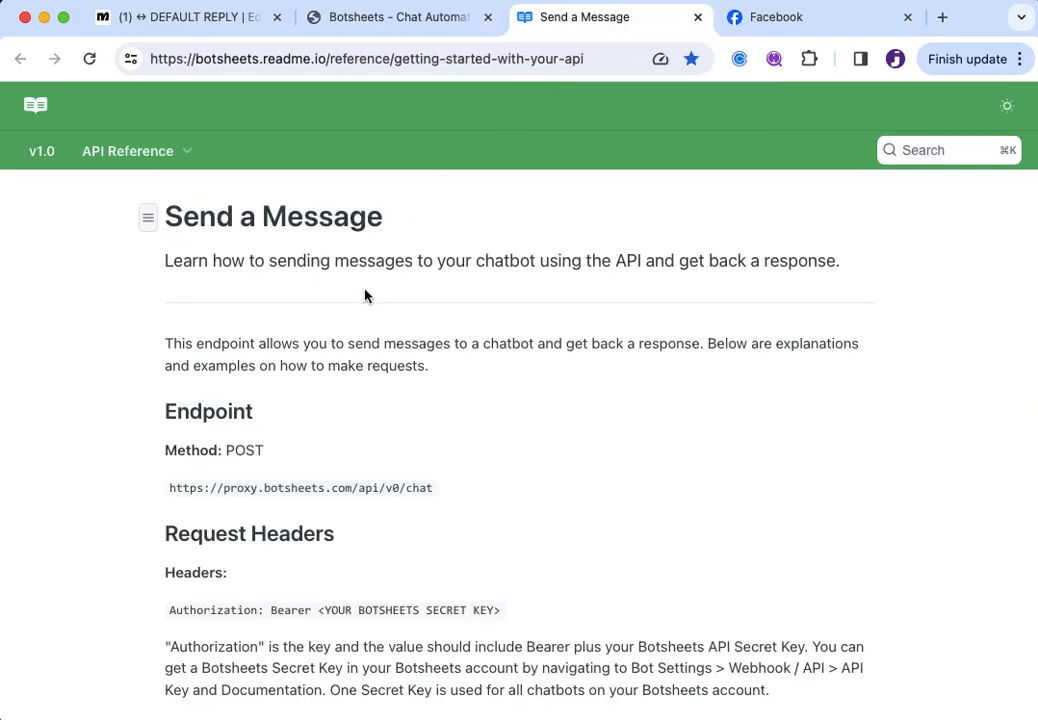
# Browse the API guides list, then return to the Botsheets API (Beta) dialog
pyautogui.click(148, 217)
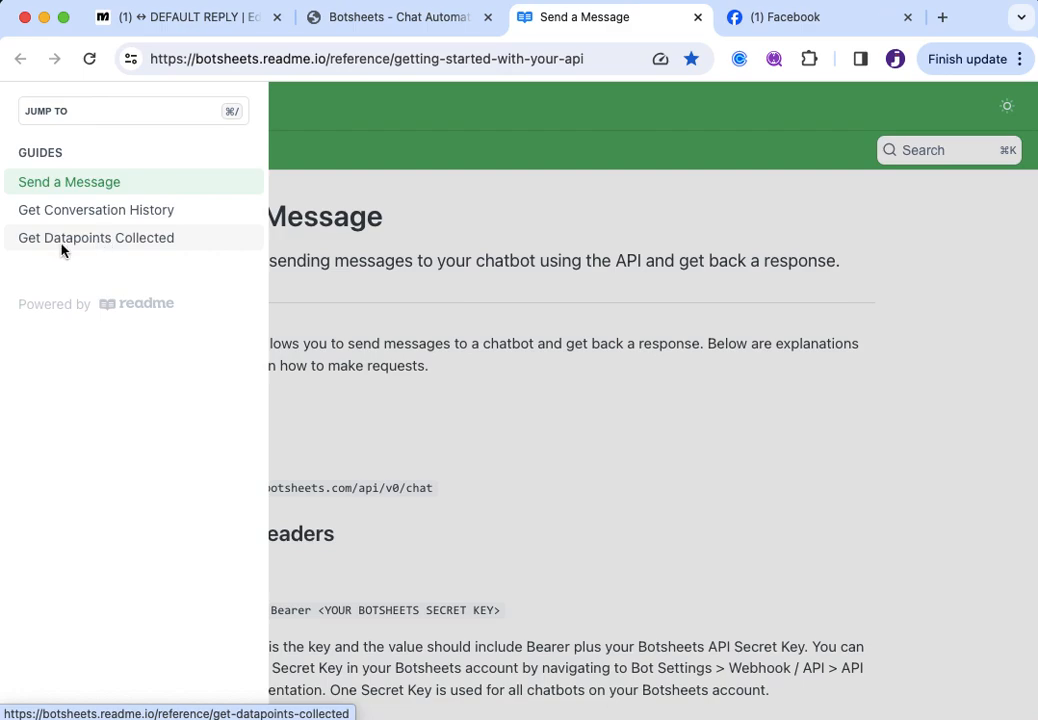
pyautogui.click(512, 350)
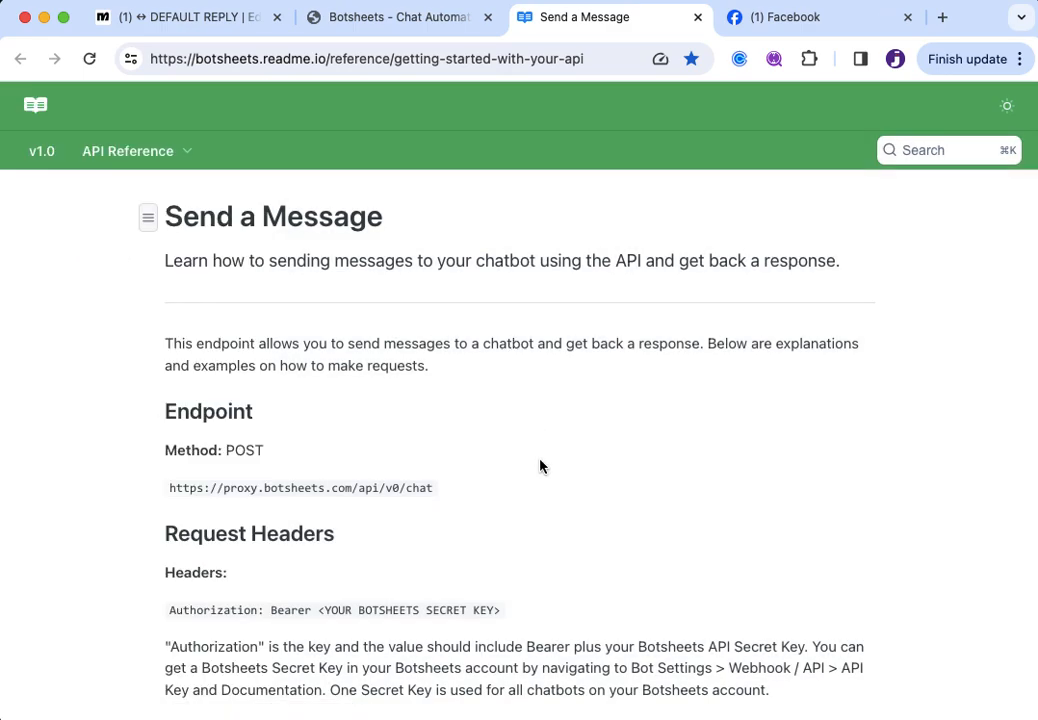
pyautogui.click(419, 30)
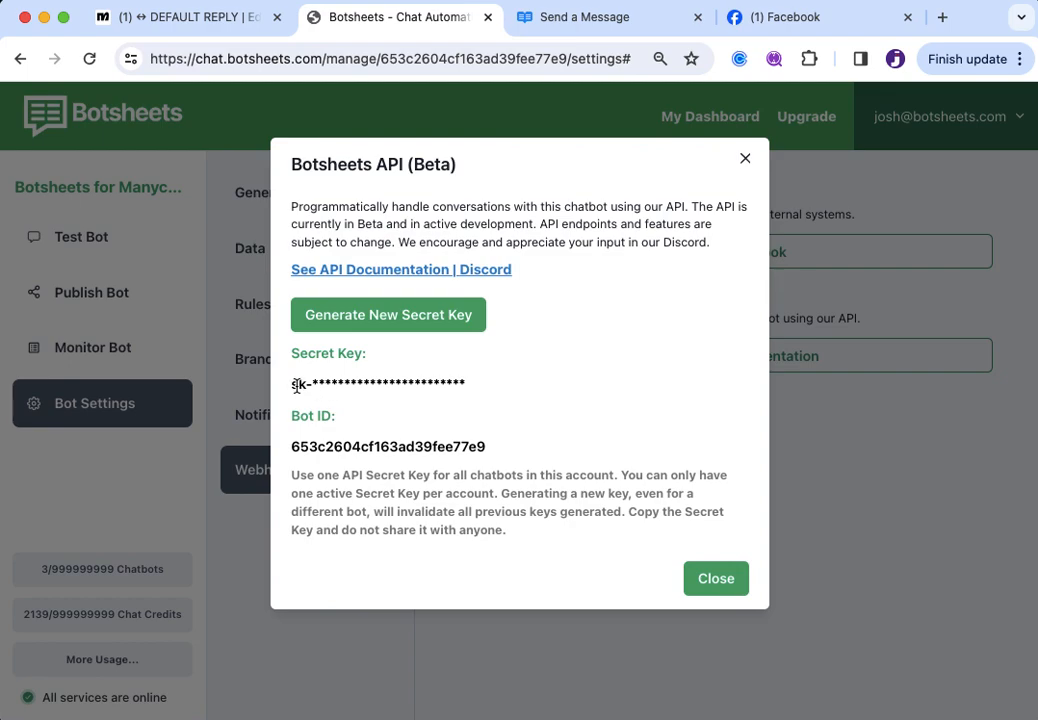
pyautogui.moveTo(292, 384); pyautogui.dragTo(545, 393)
pyautogui.click(545, 393)
# Generate a new API secret key and dismiss the confirmation alert
pyautogui.click(392, 317)
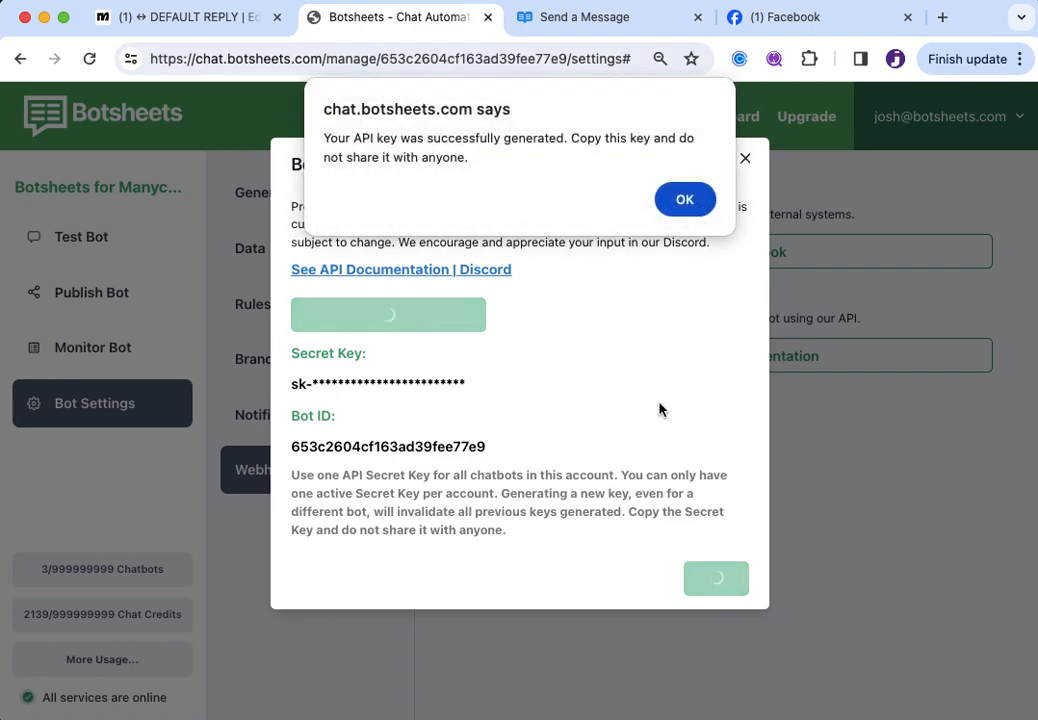
pyautogui.click(680, 199)
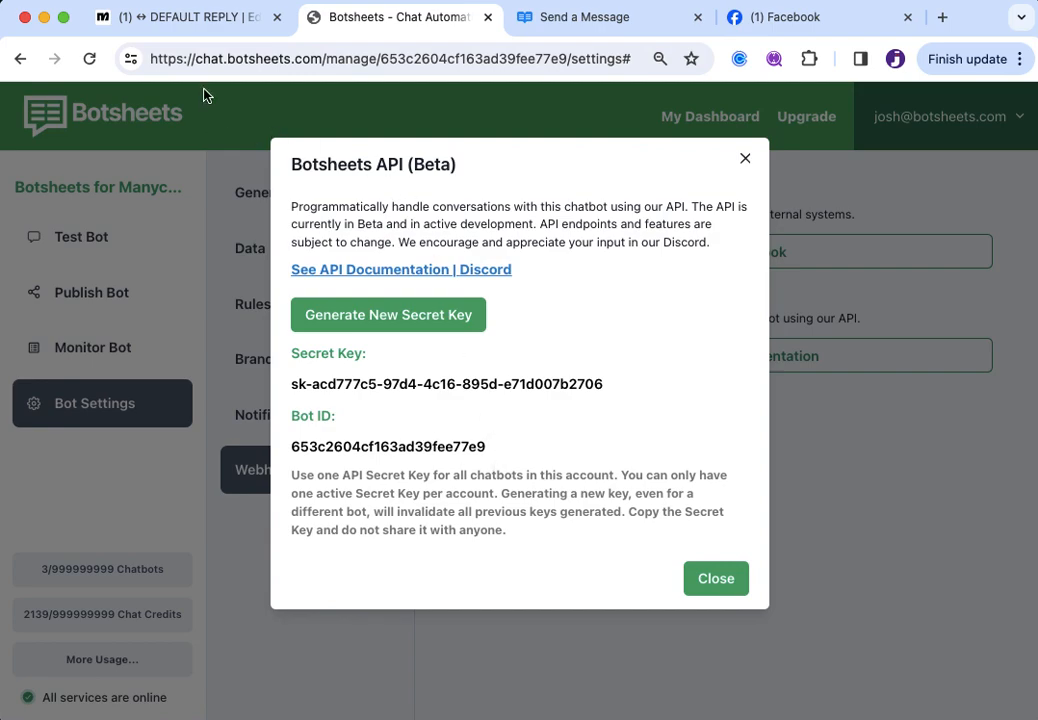
# Back in Manychat, drag the Actions #5 step down and left, clear of the others
pyautogui.click(150, 18)
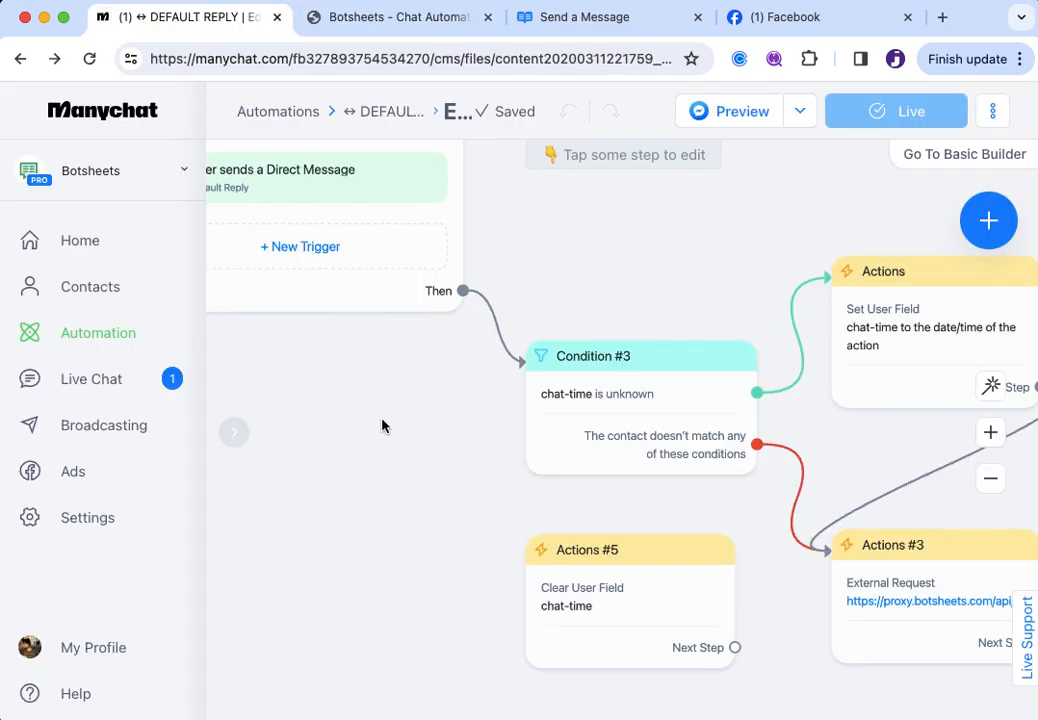
pyautogui.scroll(-5, 383, 471)
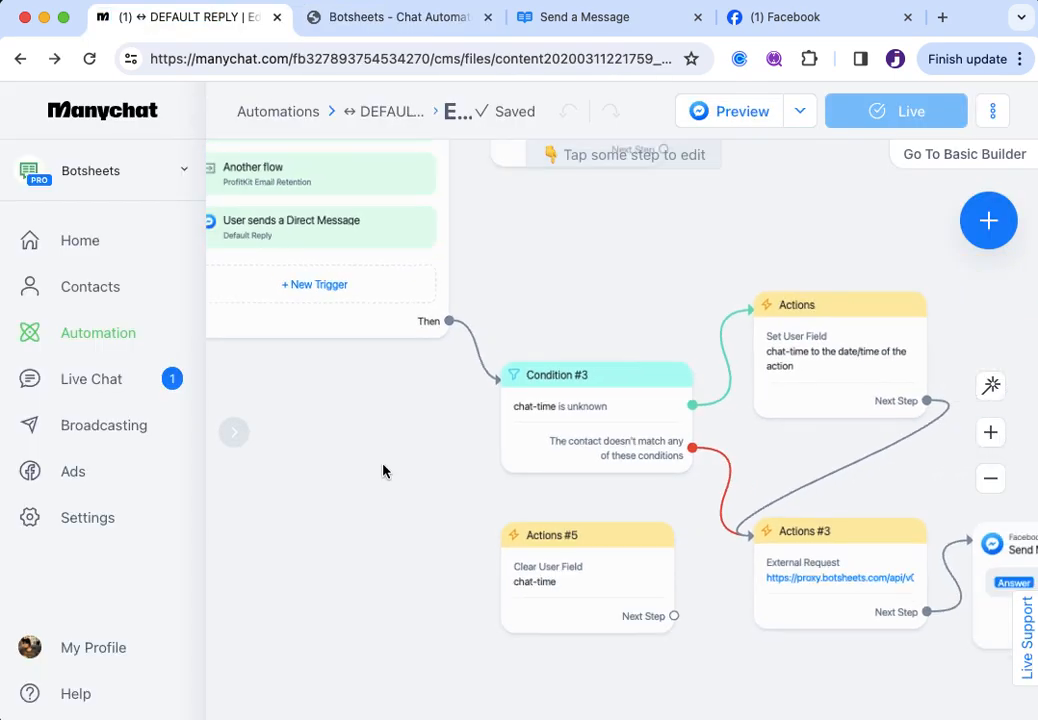
pyautogui.moveTo(383, 471); pyautogui.dragTo(415, 443)
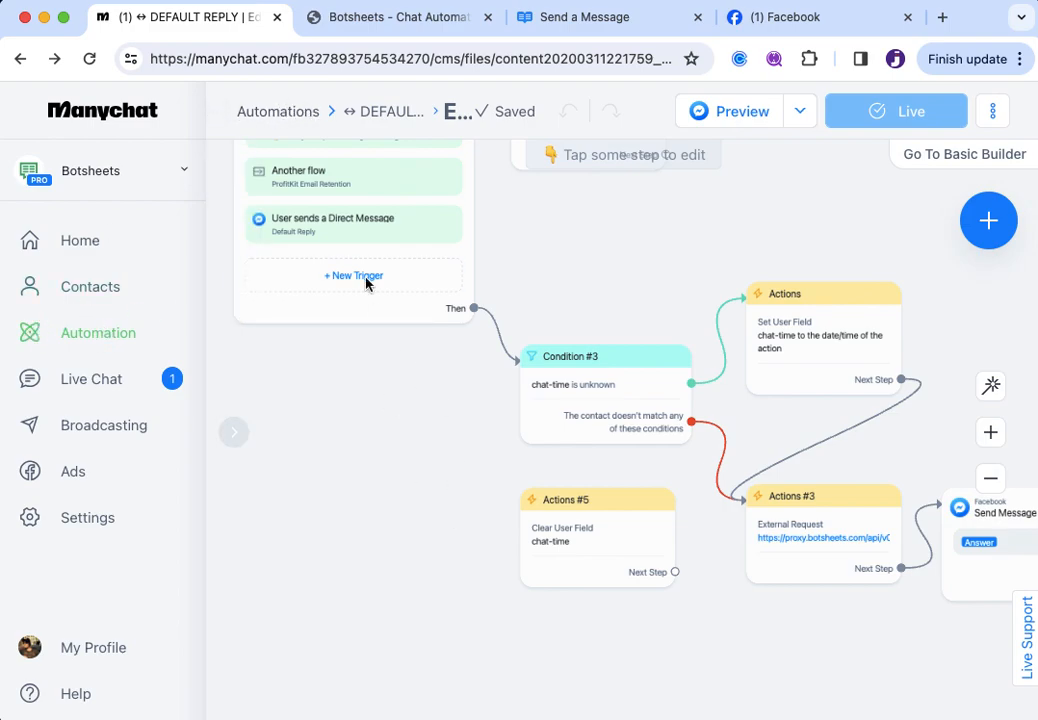
pyautogui.scroll(-3, 375, 308)
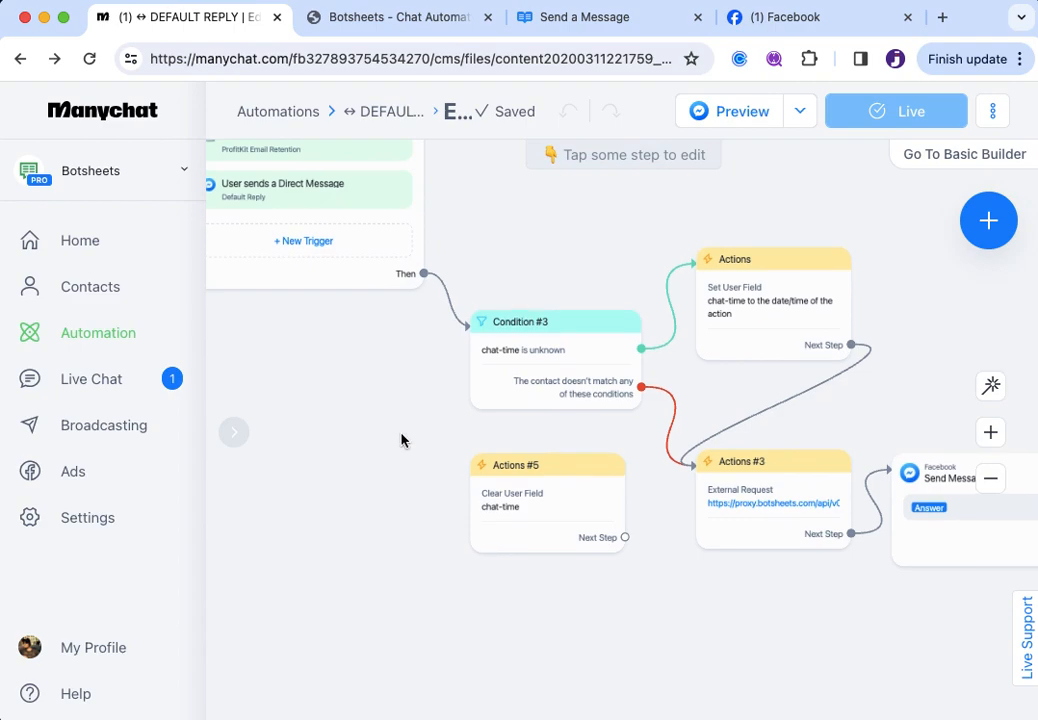
pyautogui.moveTo(548, 476); pyautogui.dragTo(482, 547)
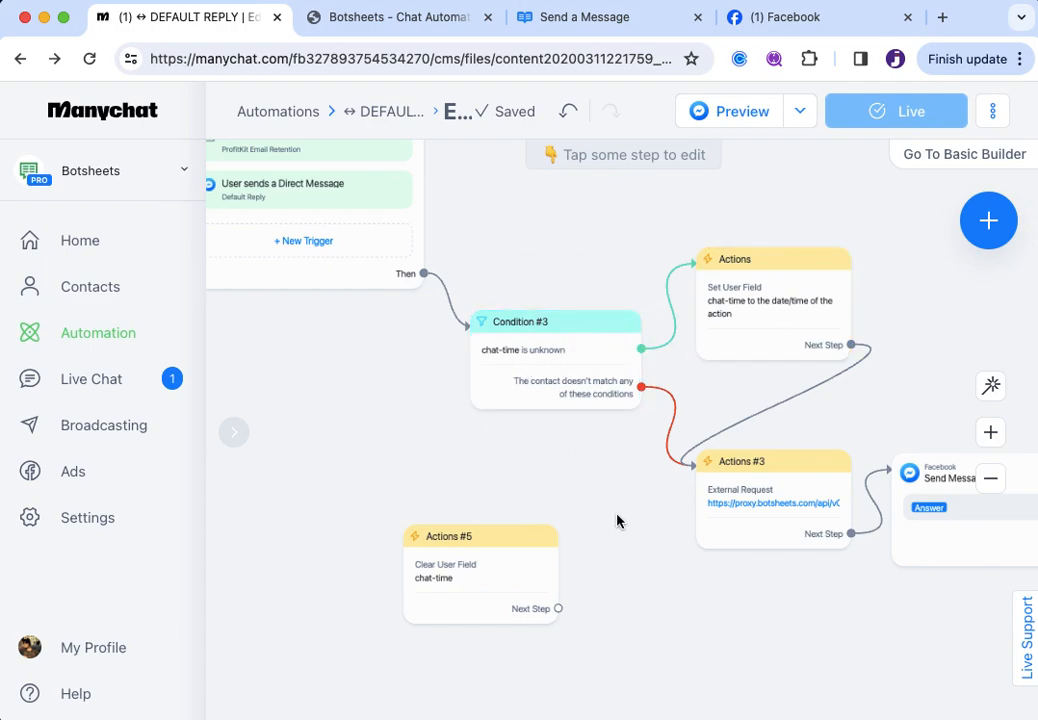
pyautogui.scroll(5, 617, 521)
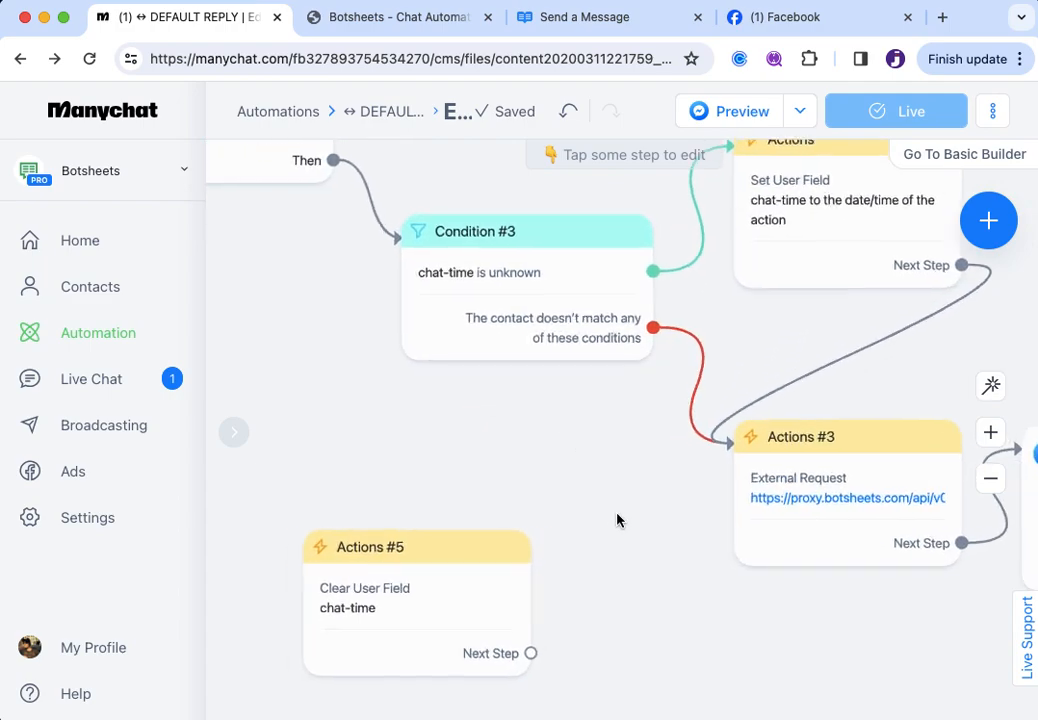
# Zoom and pan to inspect the Send Message step and the Actions #4 step
pyautogui.moveTo(639, 524); pyautogui.dragTo(327, 427)
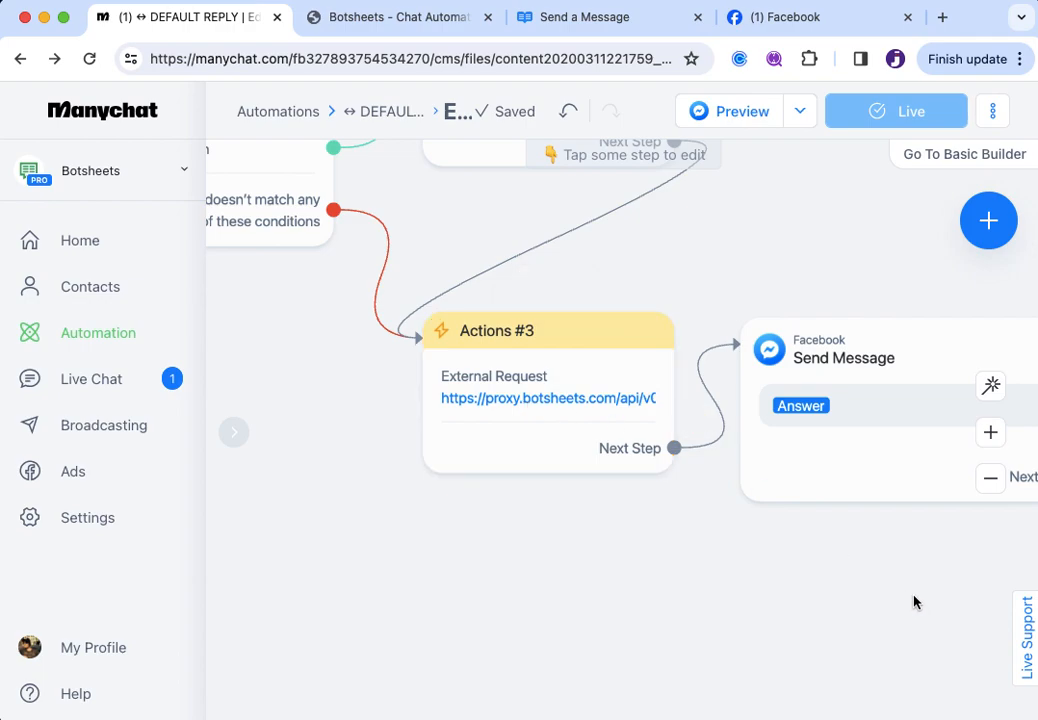
pyautogui.moveTo(915, 602); pyautogui.dragTo(581, 595)
pyautogui.click(470, 370)
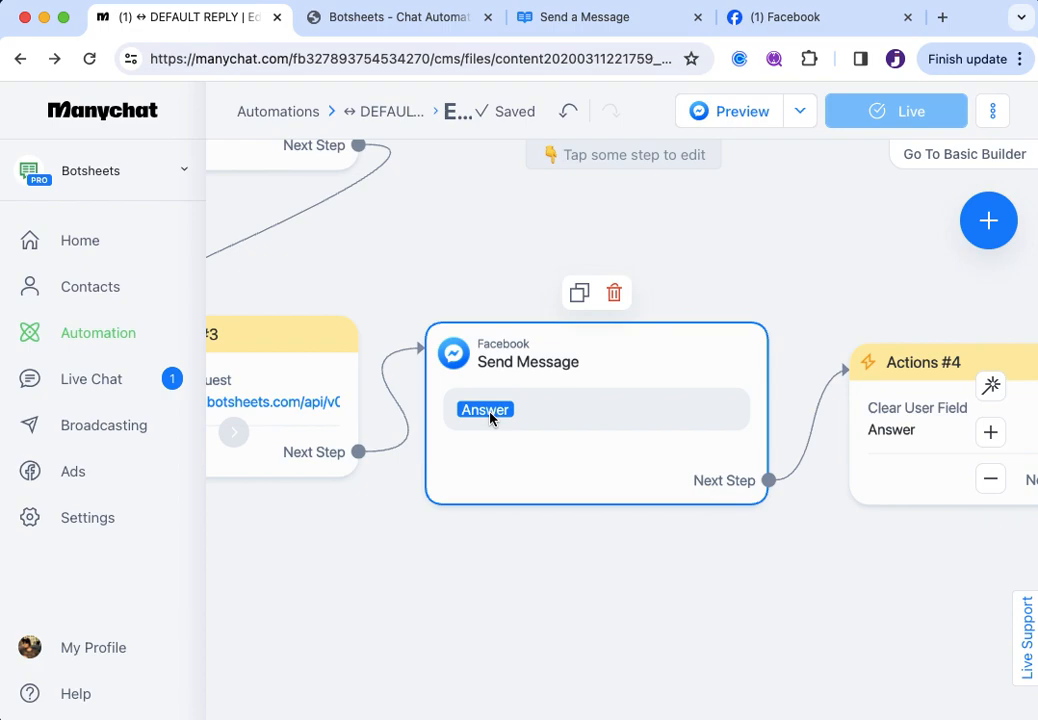
pyautogui.click(670, 588)
pyautogui.moveTo(670, 588); pyautogui.dragTo(446, 597)
pyautogui.moveTo(635, 480)
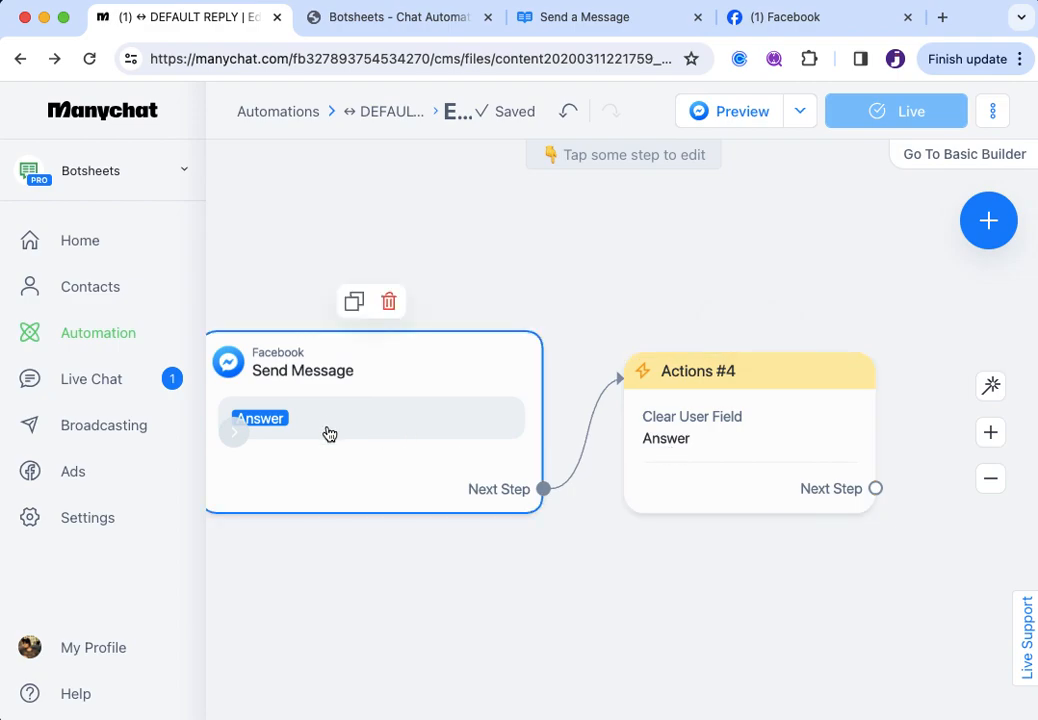
pyautogui.moveTo(365, 569); pyautogui.dragTo(565, 572)
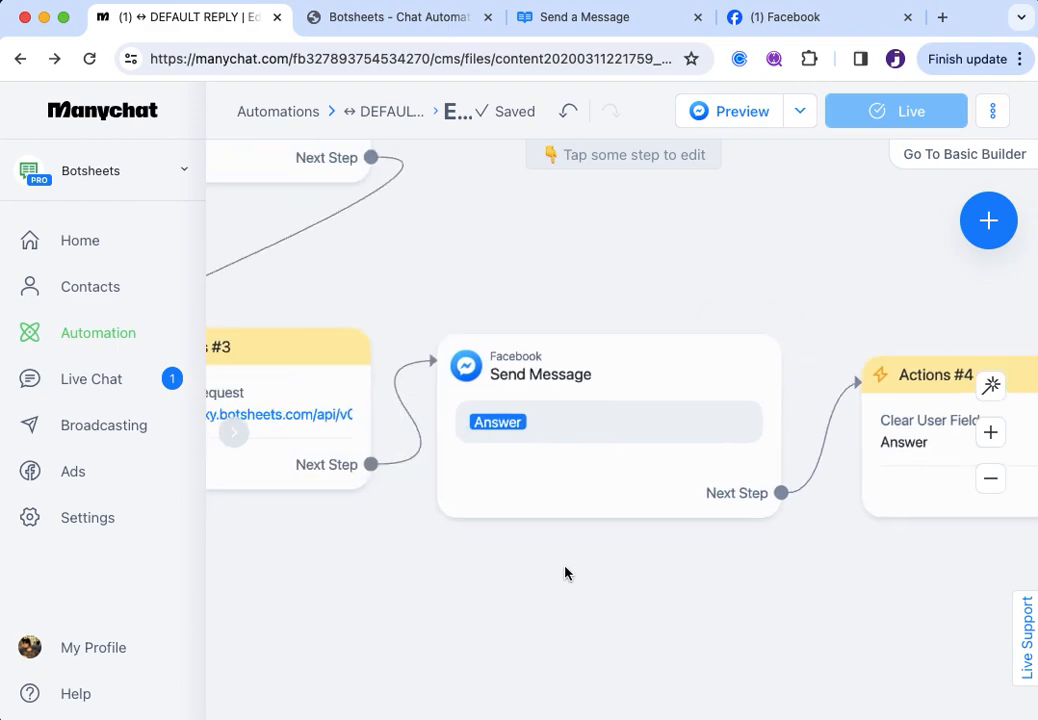
pyautogui.click(580, 417)
pyautogui.click(278, 314)
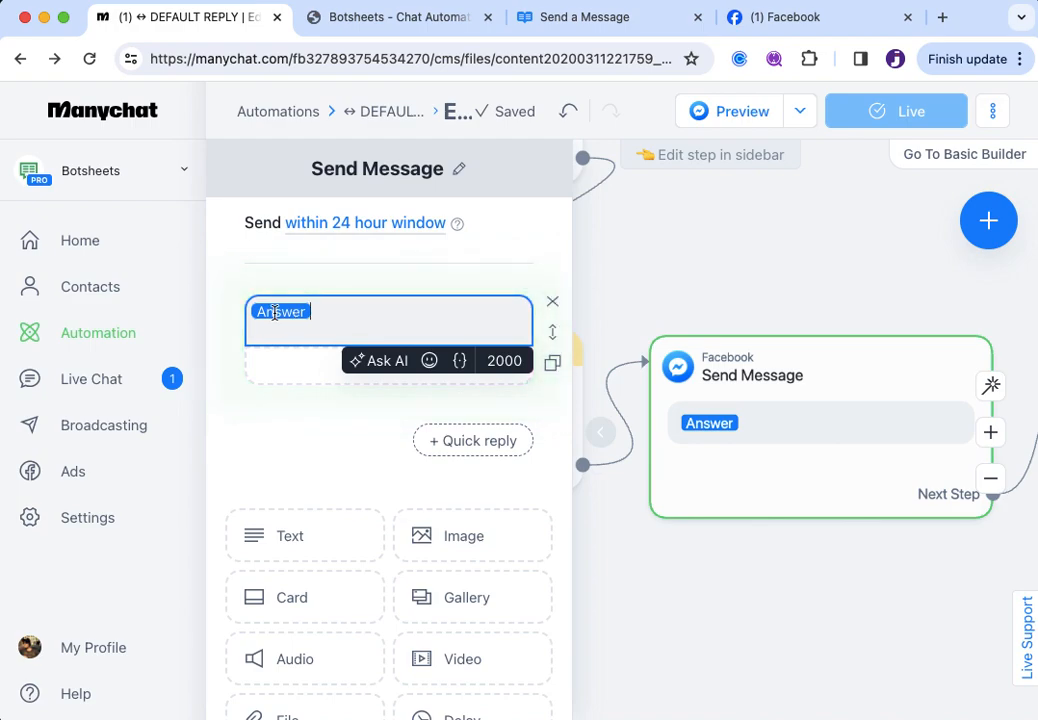
pyautogui.click(276, 315)
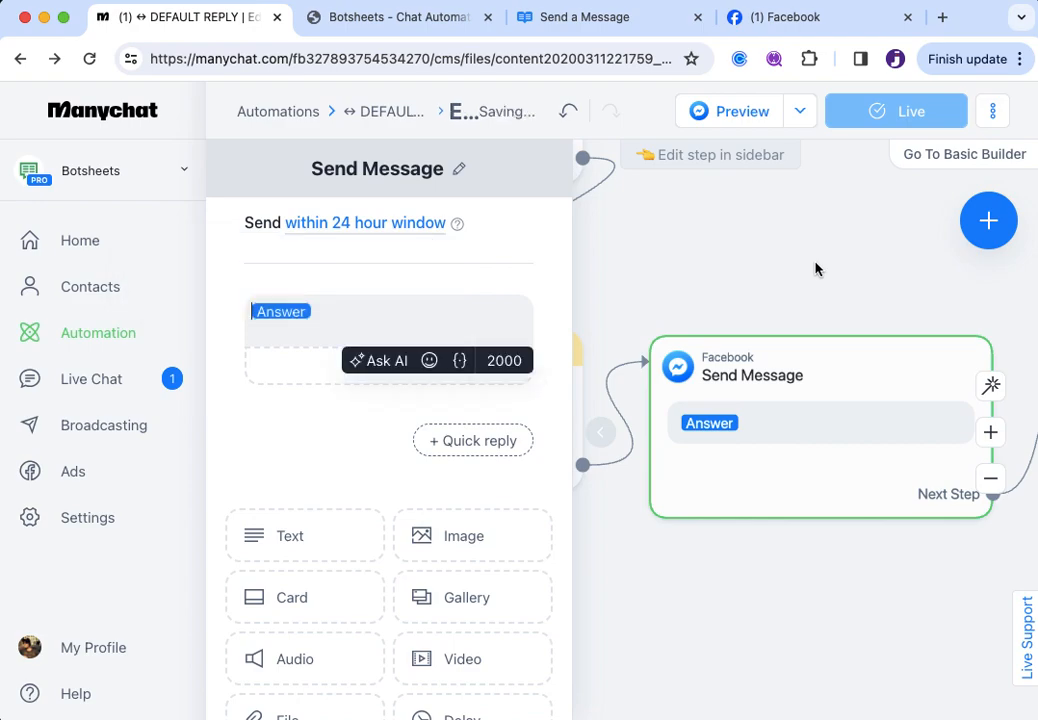
pyautogui.click(871, 598)
pyautogui.moveTo(860, 618); pyautogui.dragTo(601, 632)
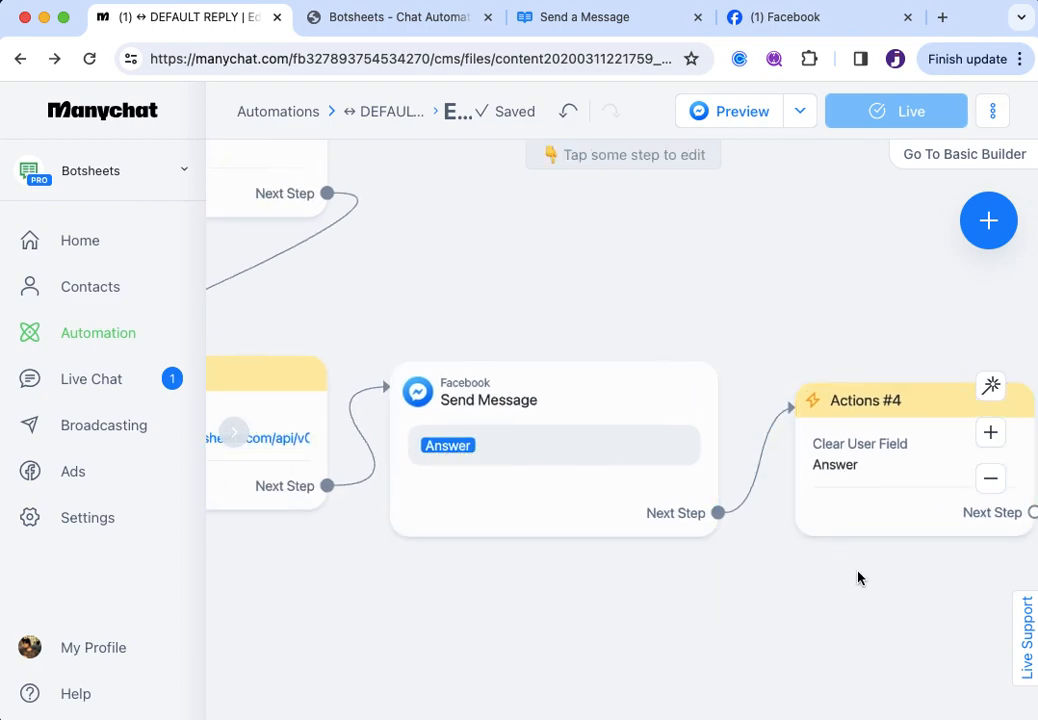
pyautogui.moveTo(857, 577); pyautogui.dragTo(690, 577)
pyautogui.moveTo(552, 618); pyautogui.dragTo(1017, 620)
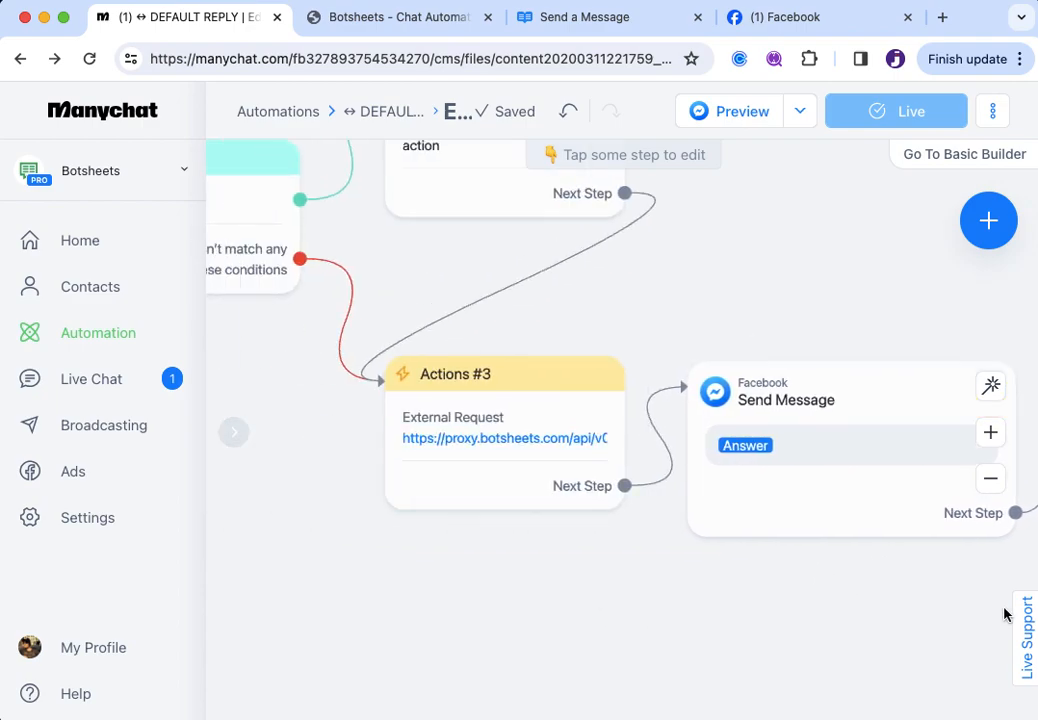
pyautogui.moveTo(512, 607); pyautogui.dragTo(749, 662)
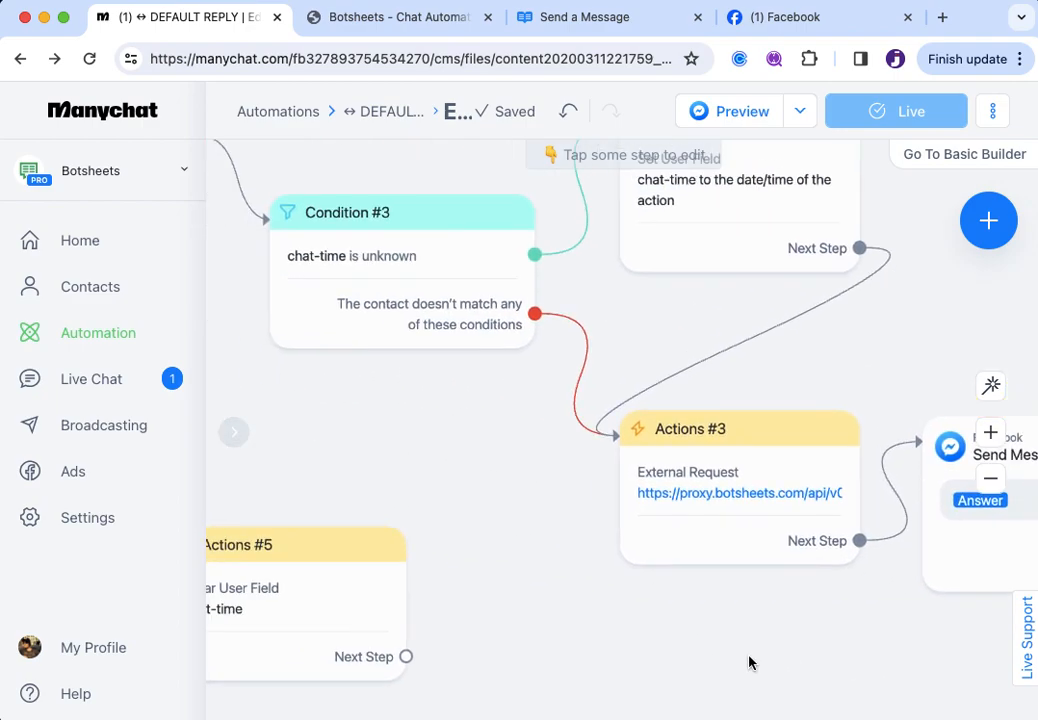
pyautogui.moveTo(503, 479); pyautogui.dragTo(490, 567)
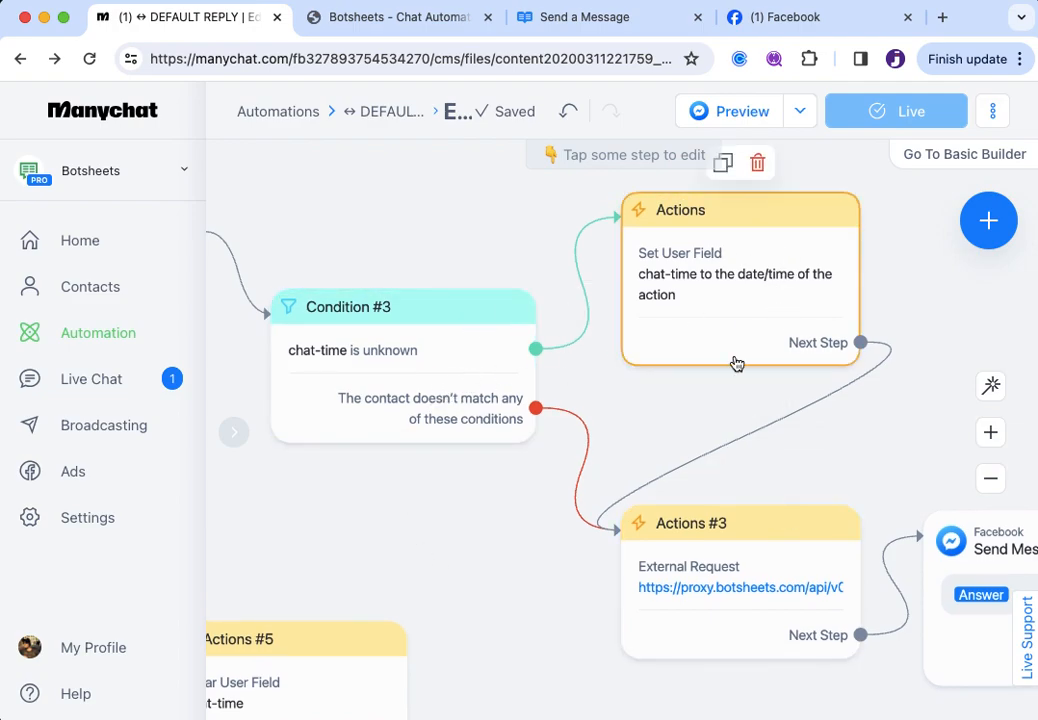
pyautogui.moveTo(328, 477); pyautogui.dragTo(404, 524)
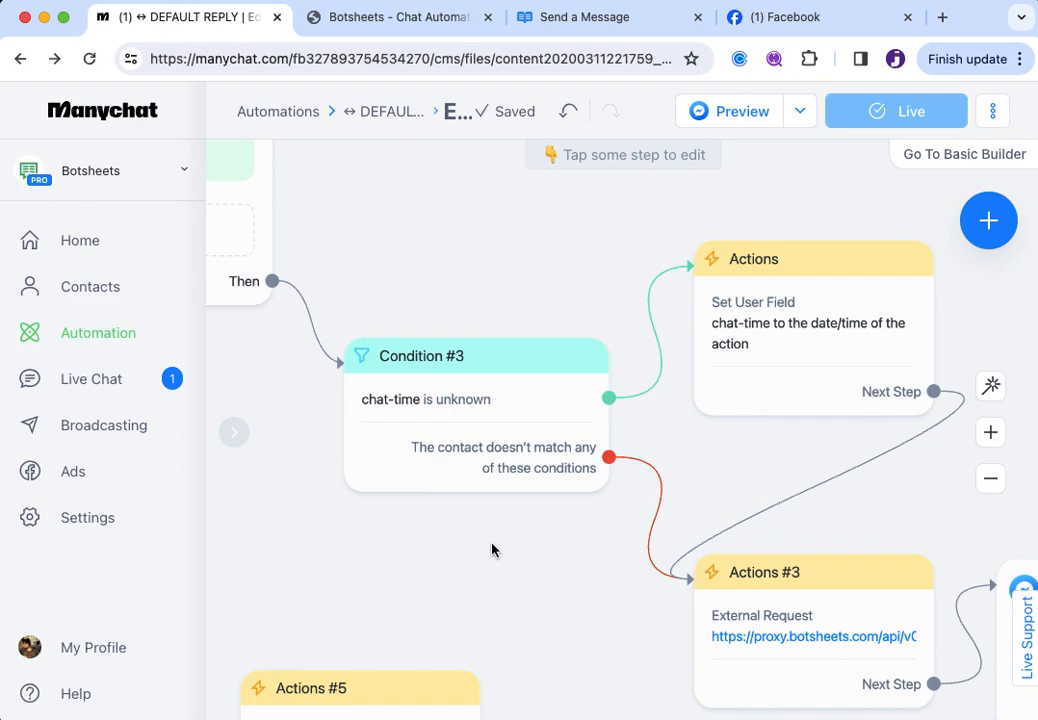
pyautogui.moveTo(491, 549); pyautogui.dragTo(584, 555)
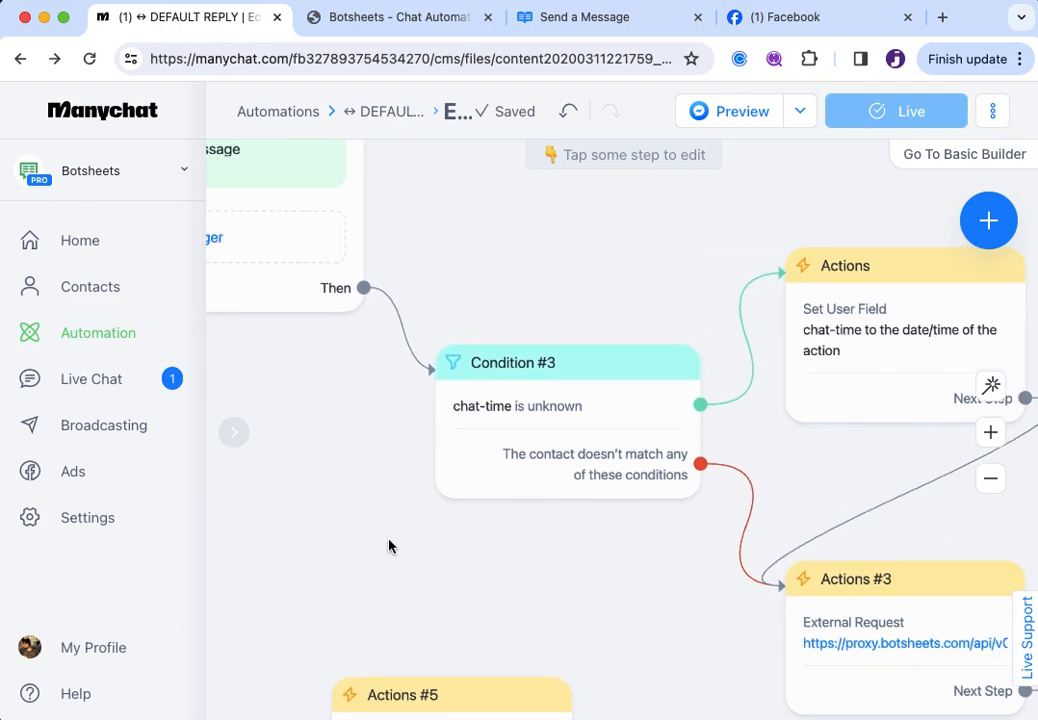
pyautogui.hscroll(-2, 400, 530)
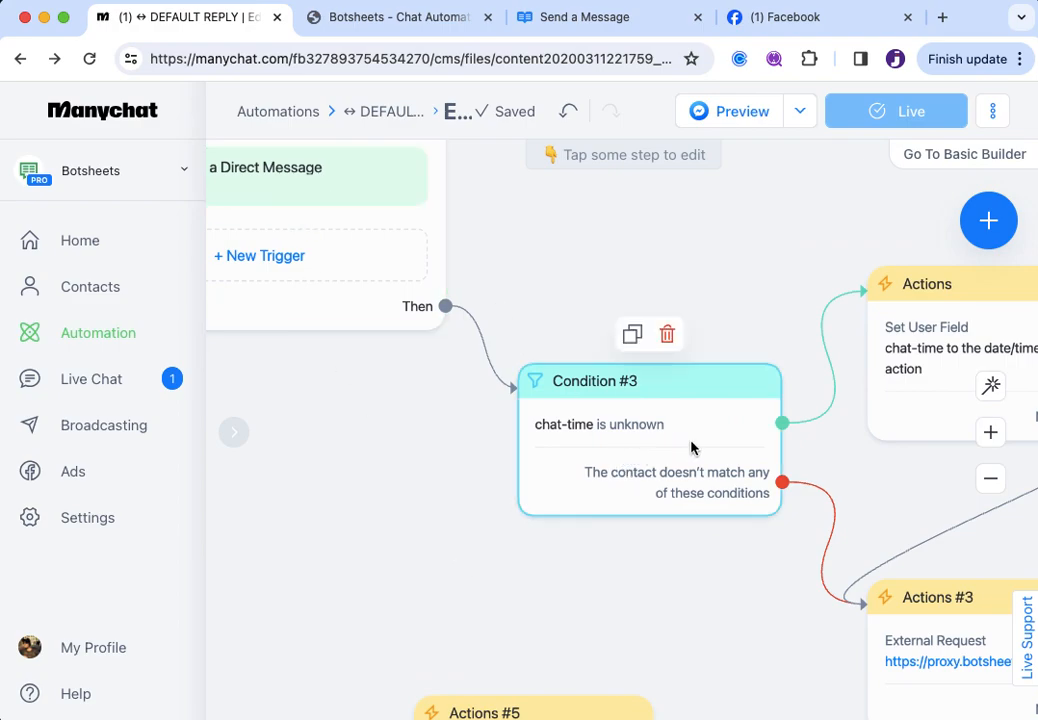
pyautogui.moveTo(695, 581); pyautogui.dragTo(498, 581)
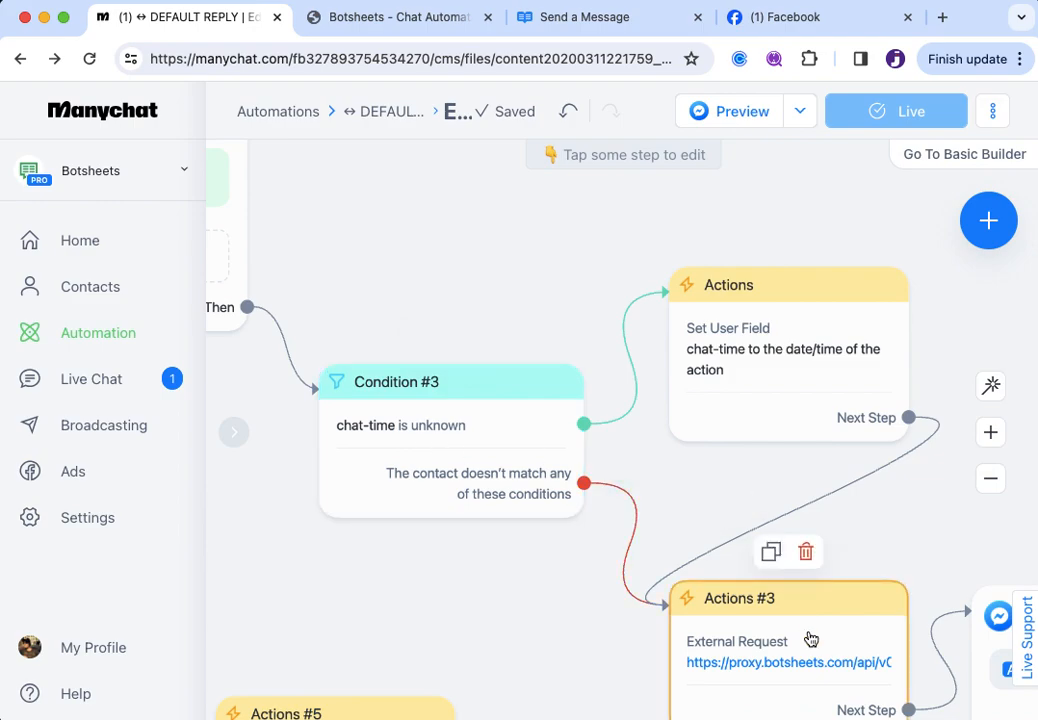
# Verify Set User Field assigns chat-time the action date/time, then close it and pan to Condition #3
pyautogui.click(789, 358)
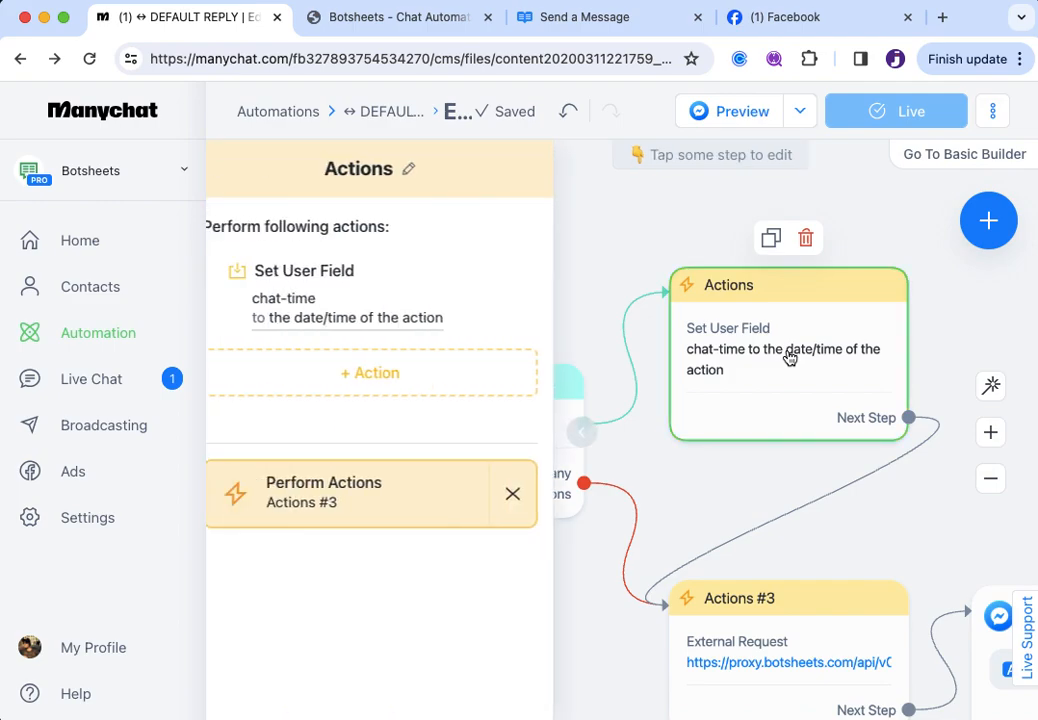
pyautogui.click(350, 322)
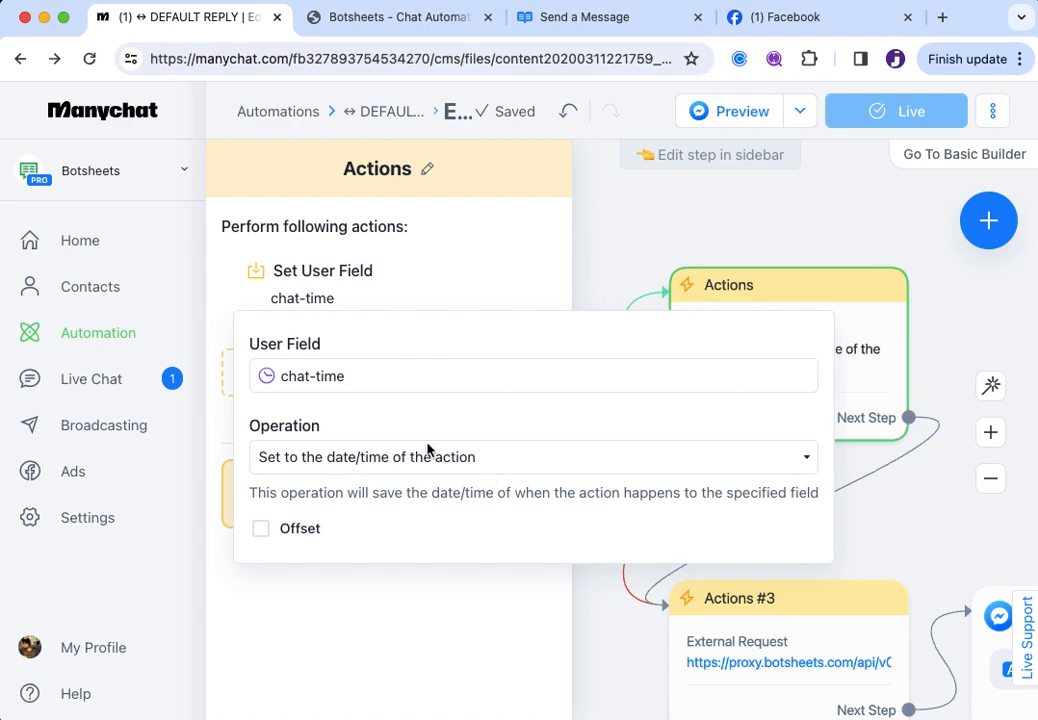
pyautogui.click(321, 375)
pyautogui.click(419, 346)
pyautogui.click(926, 525)
pyautogui.click(926, 525)
pyautogui.moveTo(926, 525); pyautogui.dragTo(836, 473)
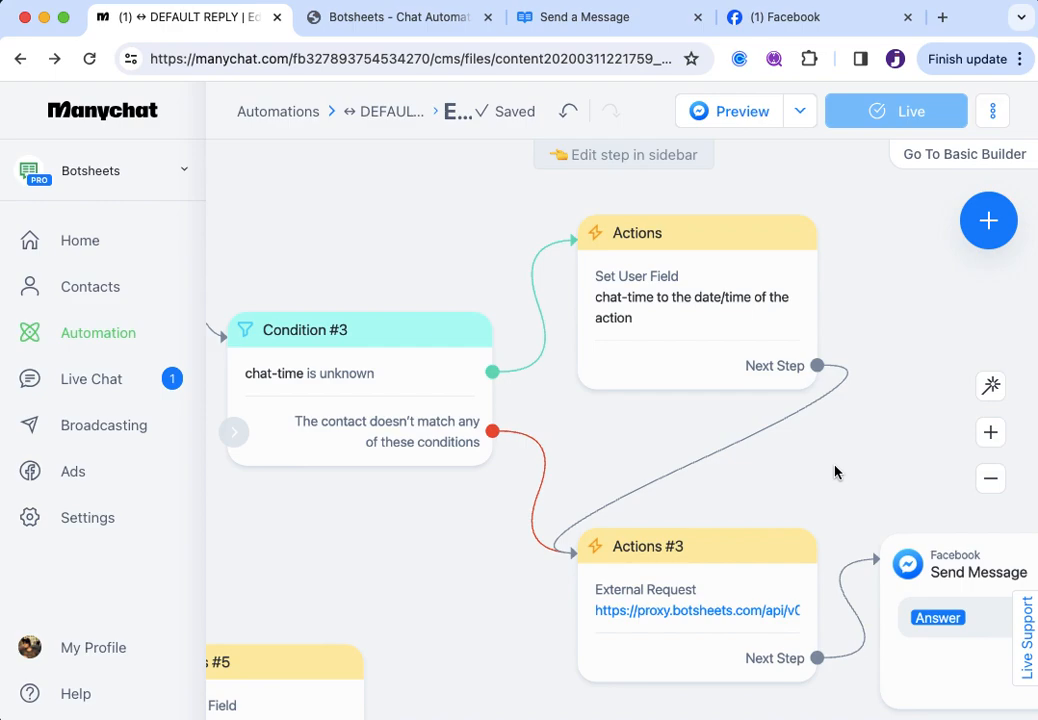
pyautogui.click(595, 30)
pyautogui.scroll(-1, 417, 530)
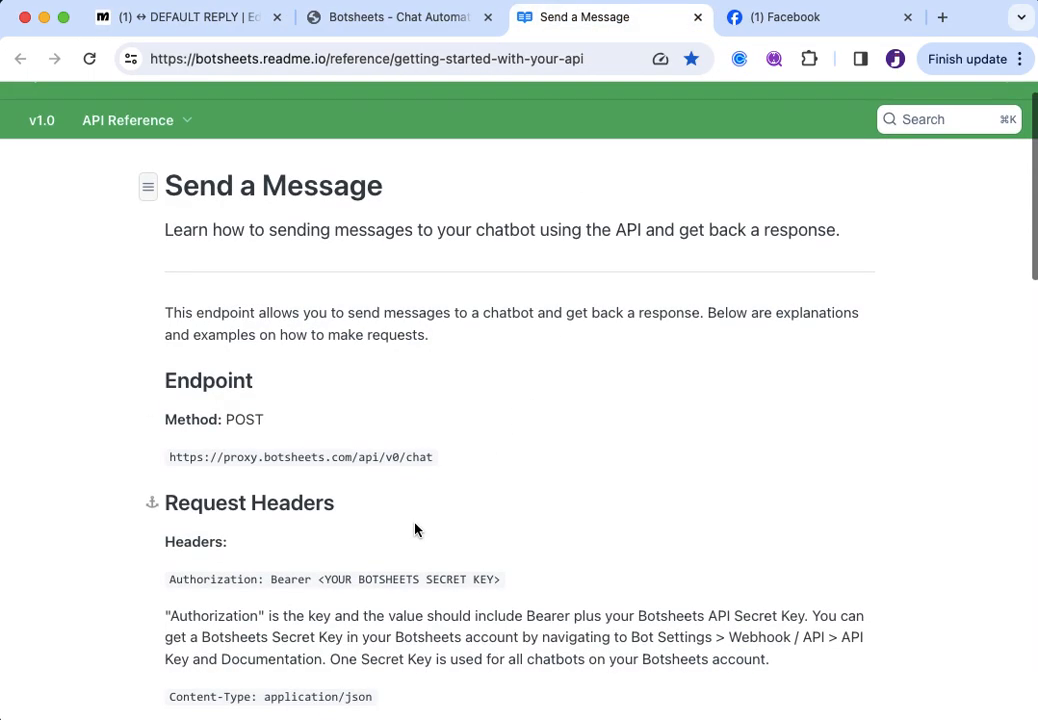
pyautogui.scroll(-2, 419, 530)
pyautogui.scroll(3, 419, 530)
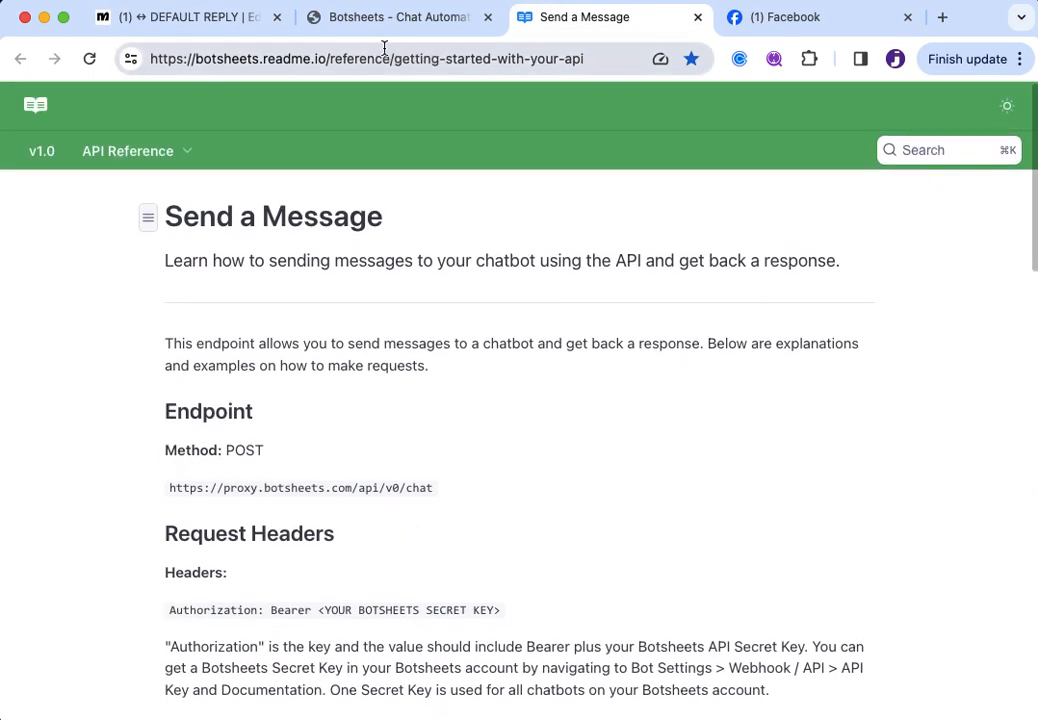
pyautogui.click(394, 33)
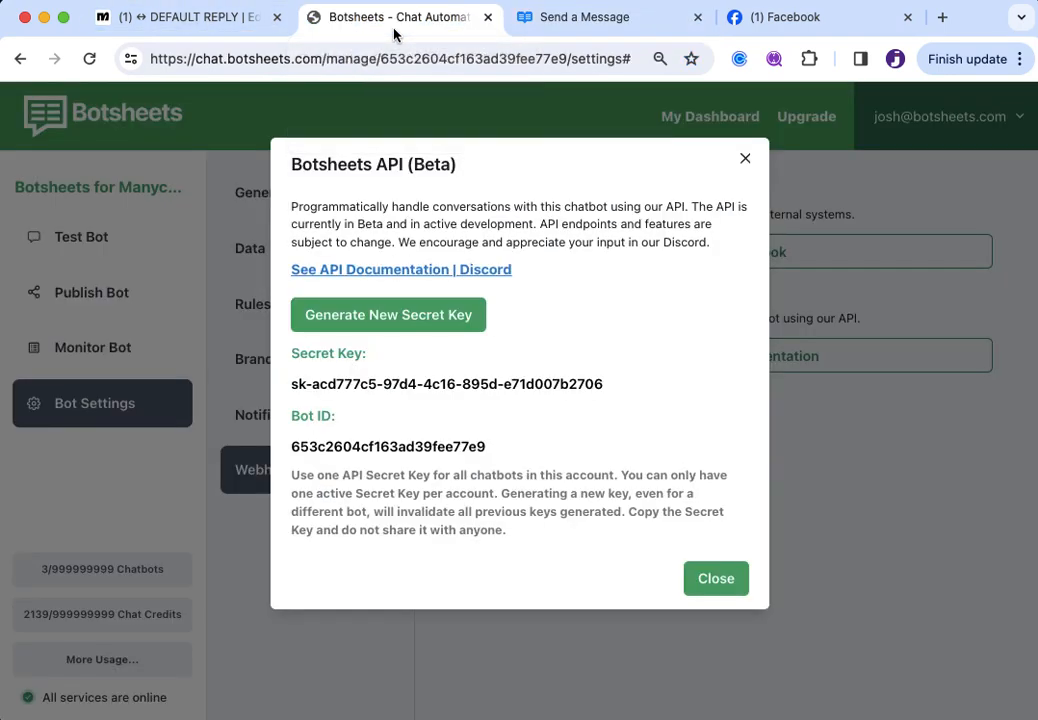
pyautogui.click(190, 17)
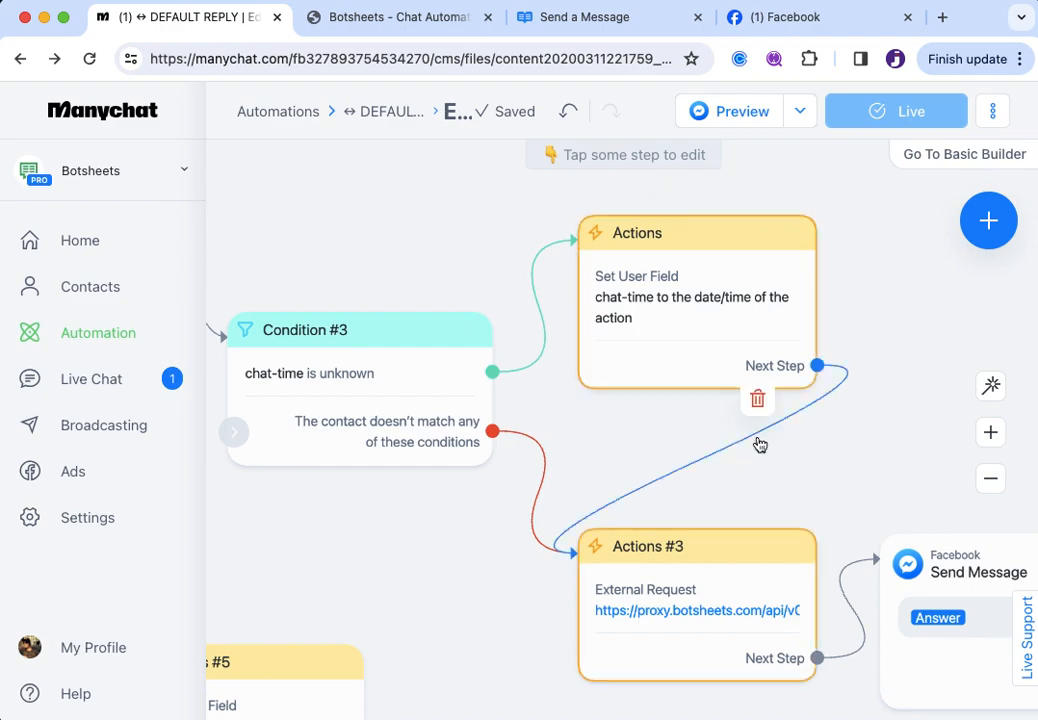
# Open the External Request of Actions #3 and confirm its Request Type is POST
pyautogui.click(693, 612)
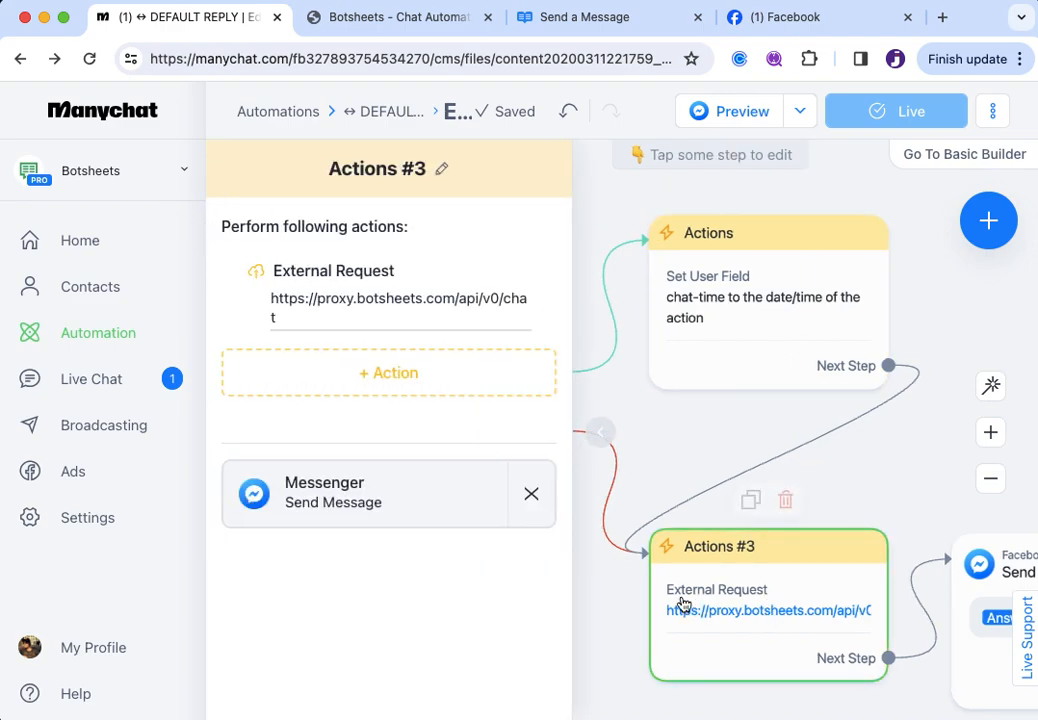
pyautogui.click(385, 305)
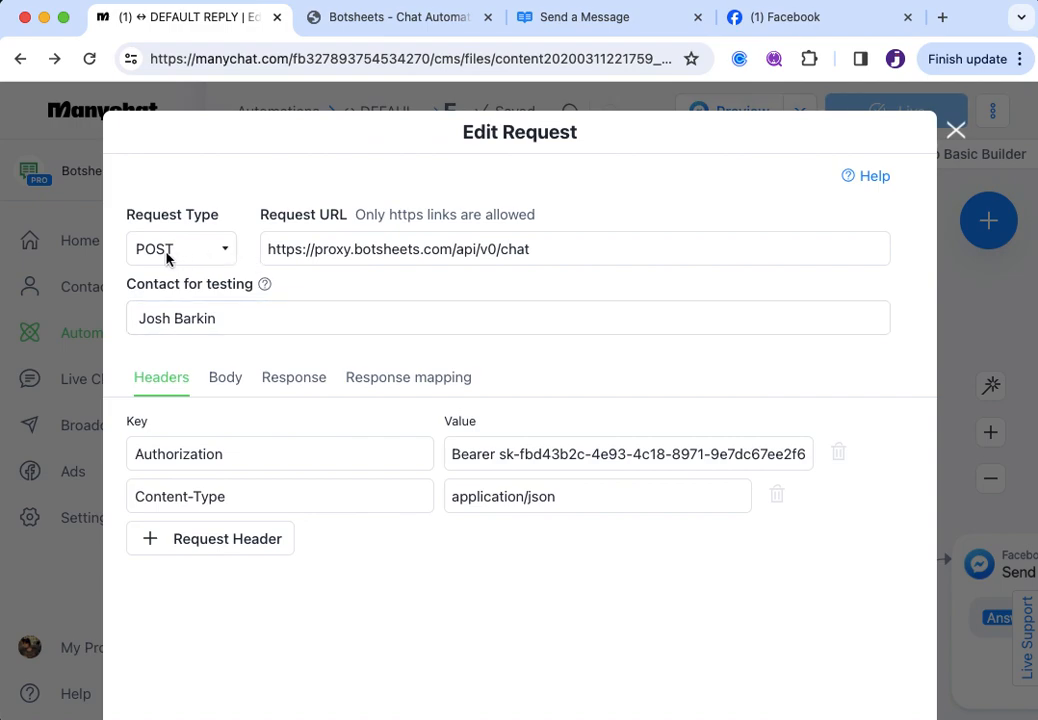
pyautogui.click(227, 255)
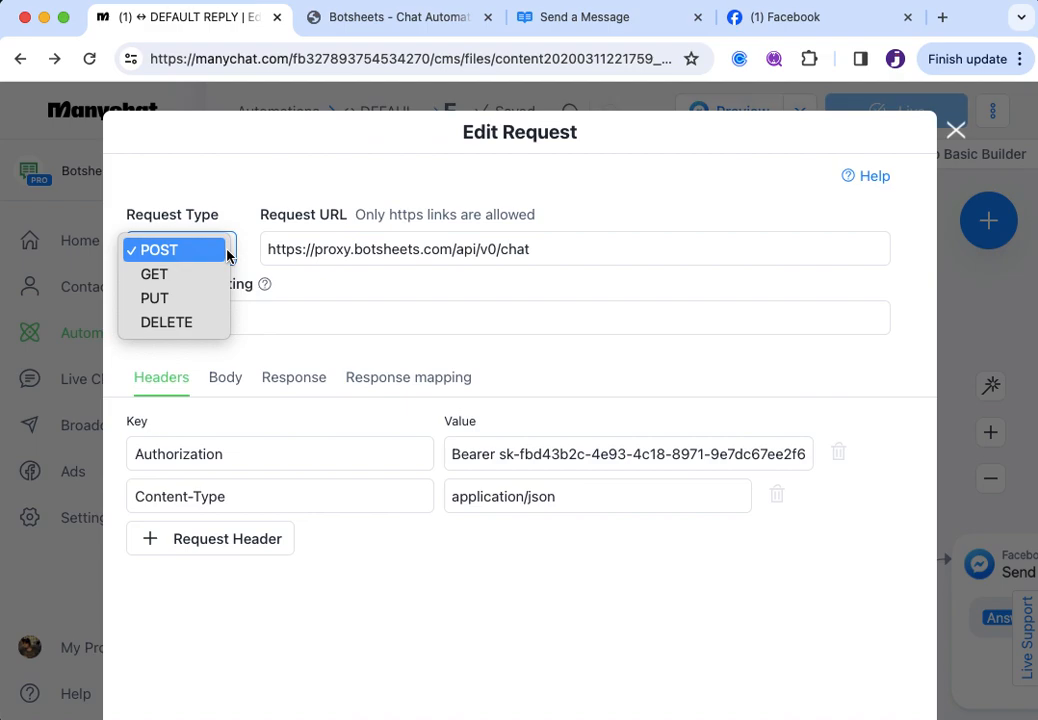
pyautogui.click(227, 253)
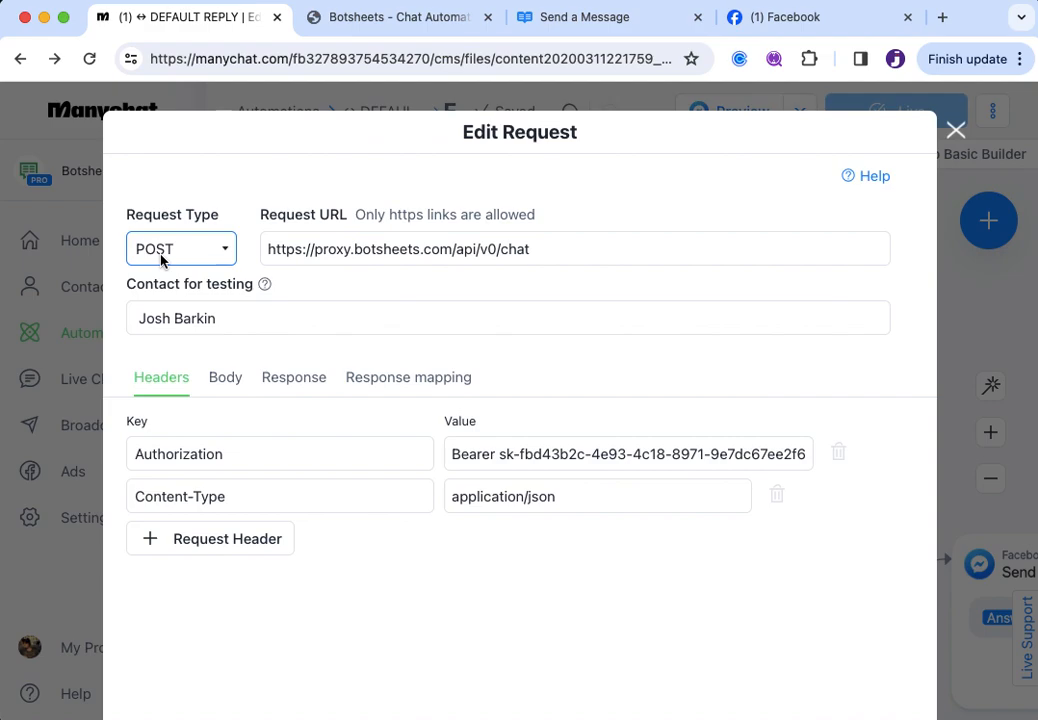
pyautogui.tripleClick(535, 252)
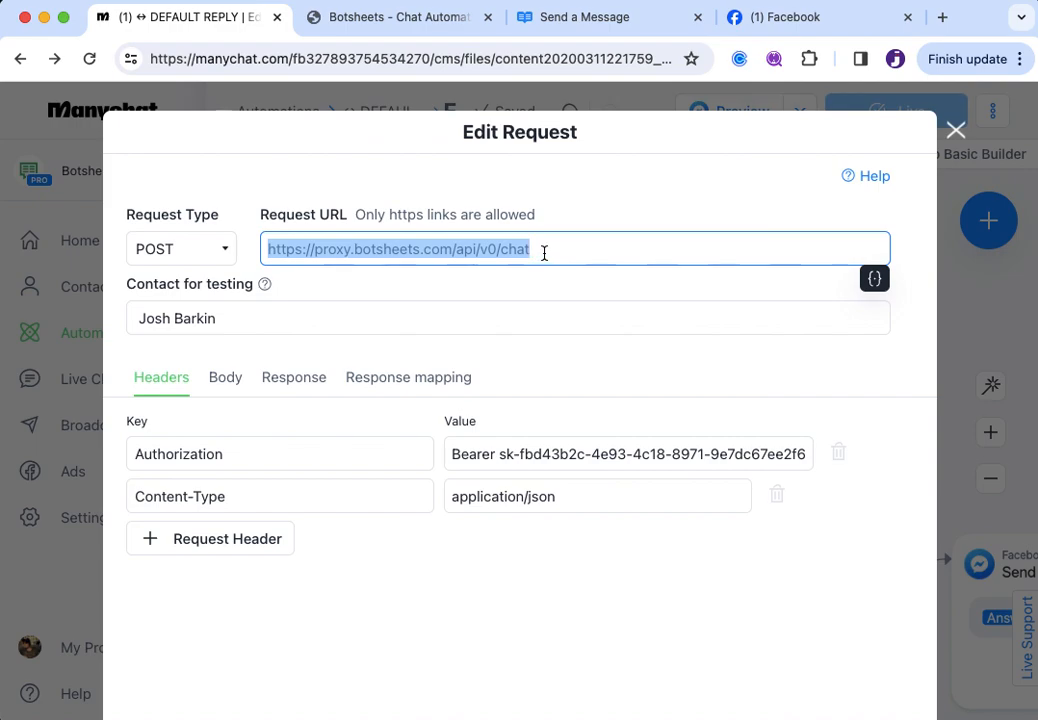
pyautogui.click(544, 252)
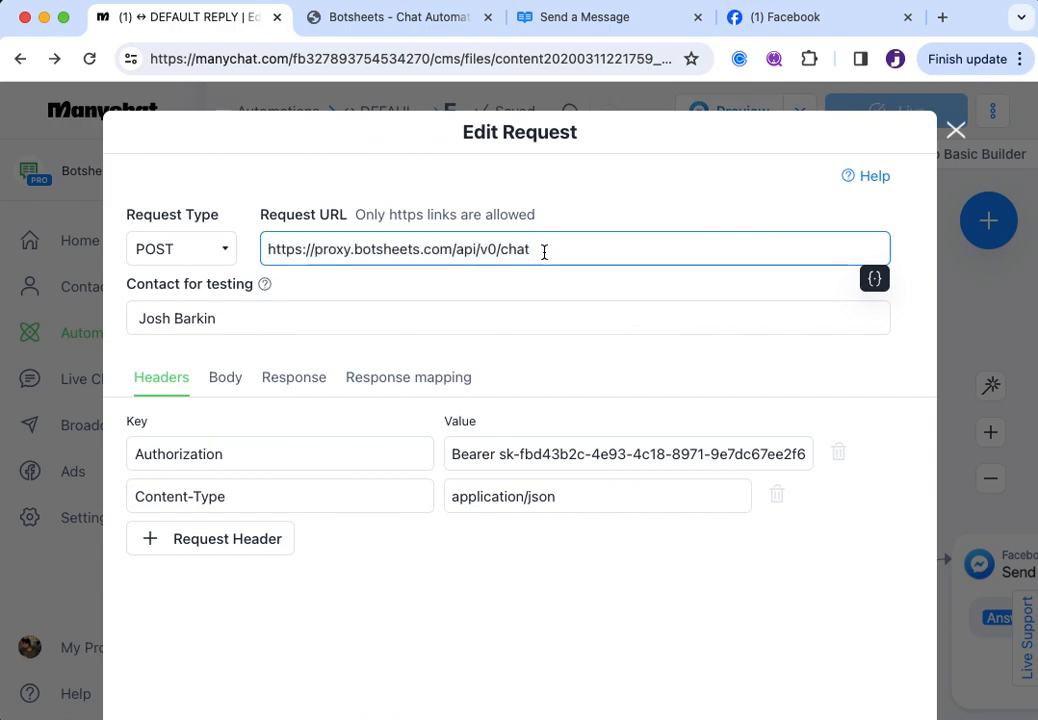
pyautogui.click(605, 30)
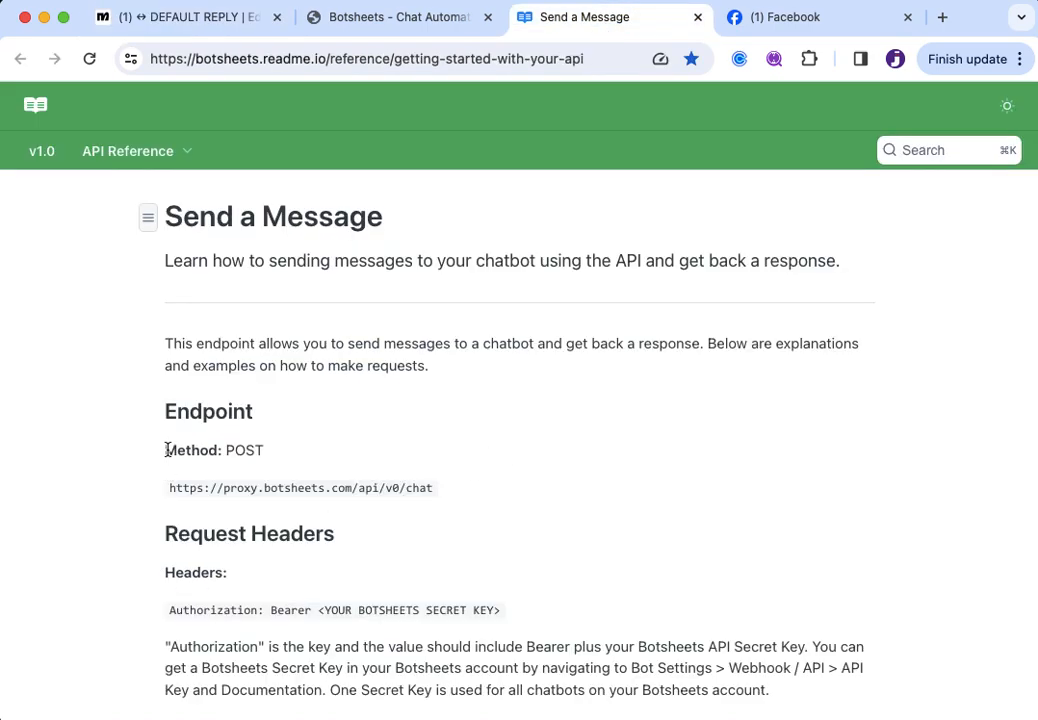
pyautogui.moveTo(162, 452); pyautogui.dragTo(336, 456)
pyautogui.moveTo(164, 491); pyautogui.dragTo(587, 483)
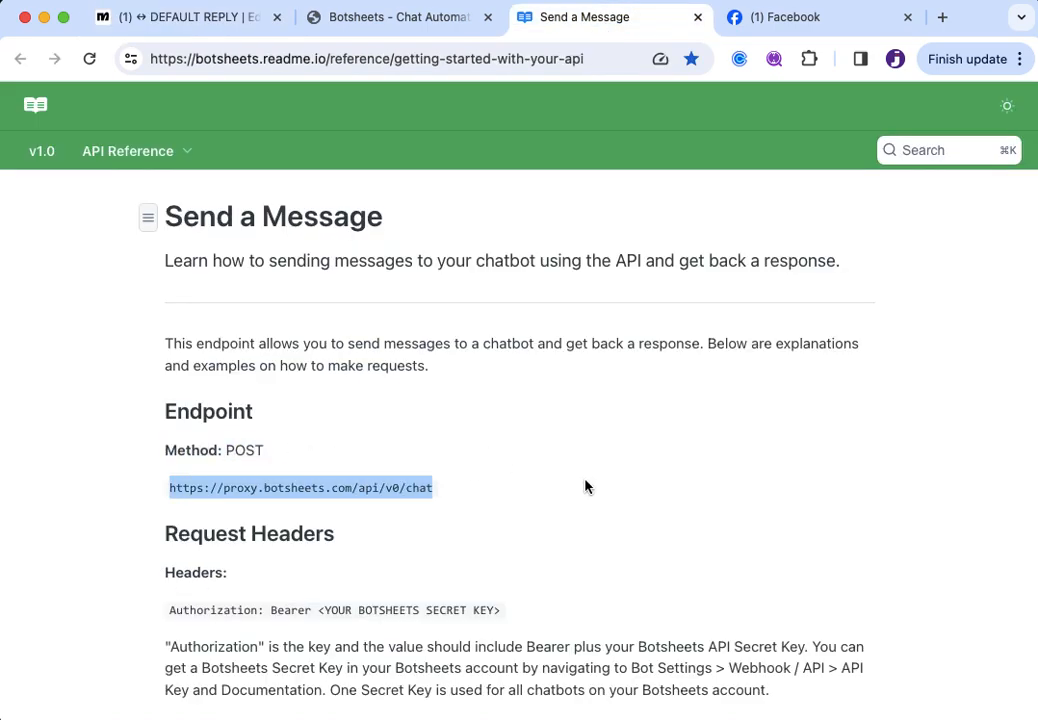
pyautogui.click(585, 487)
pyautogui.click(360, 25)
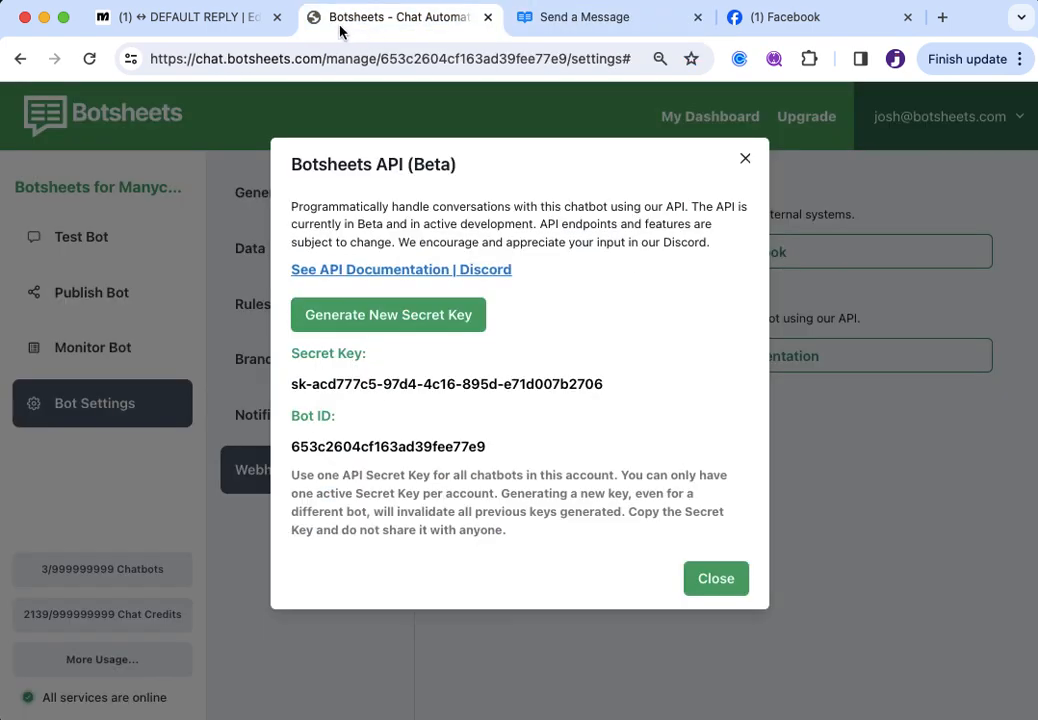
pyautogui.click(195, 17)
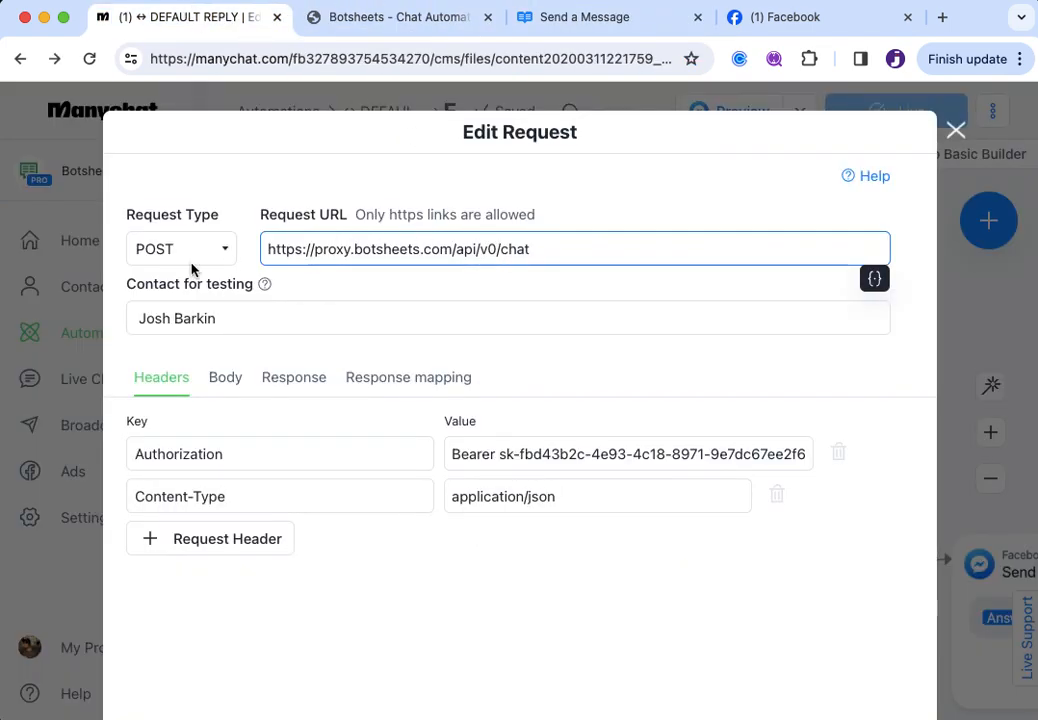
pyautogui.moveTo(265, 288)
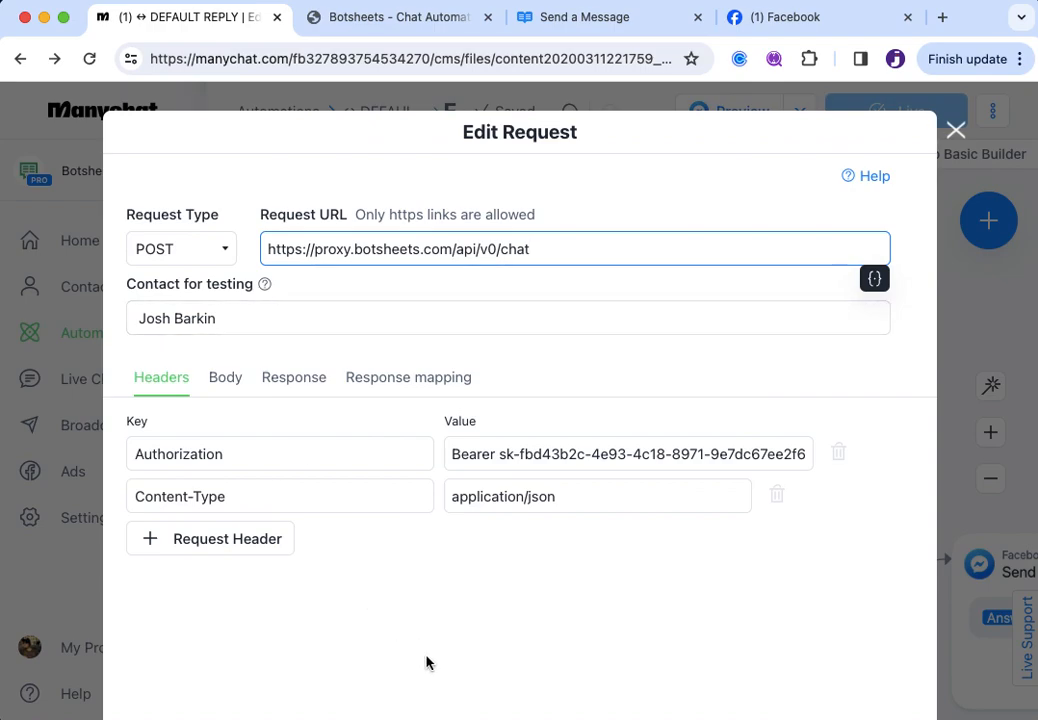
pyautogui.scroll(-3, 426, 663)
pyautogui.scroll(-1, 426, 663)
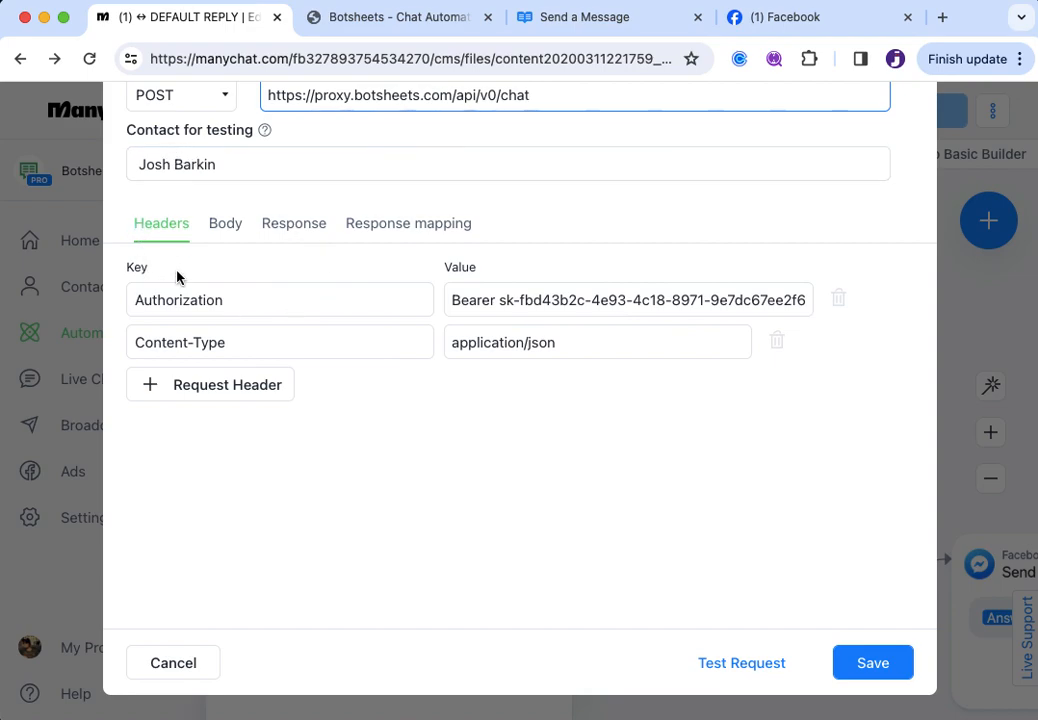
pyautogui.moveTo(233, 310); pyautogui.dragTo(125, 308)
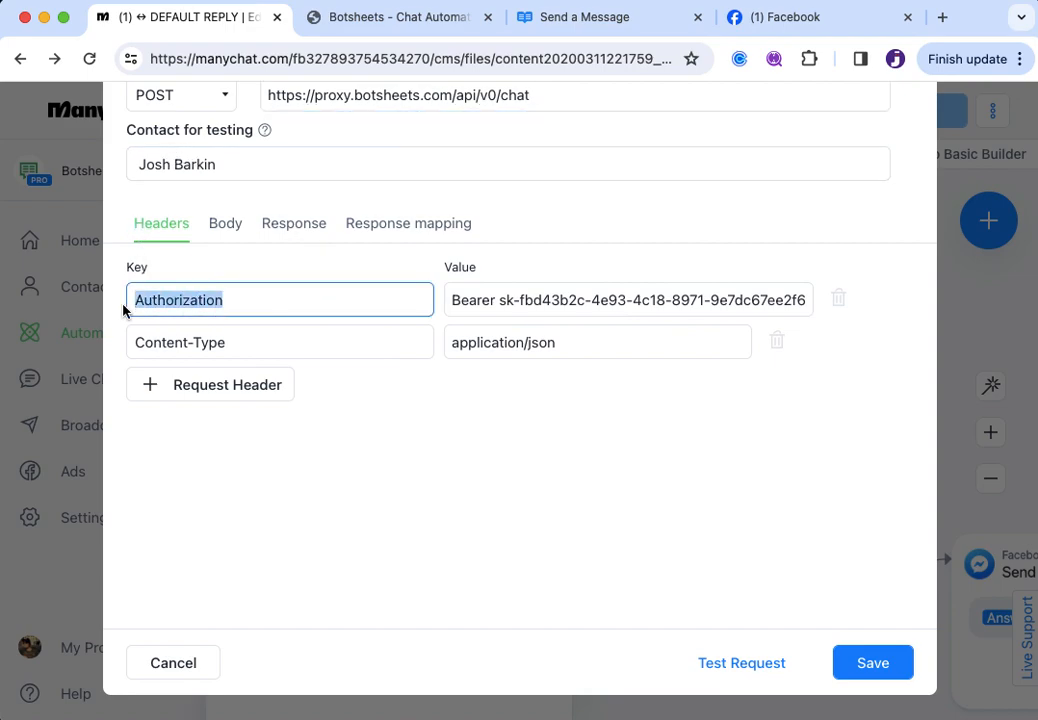
pyautogui.click(176, 305)
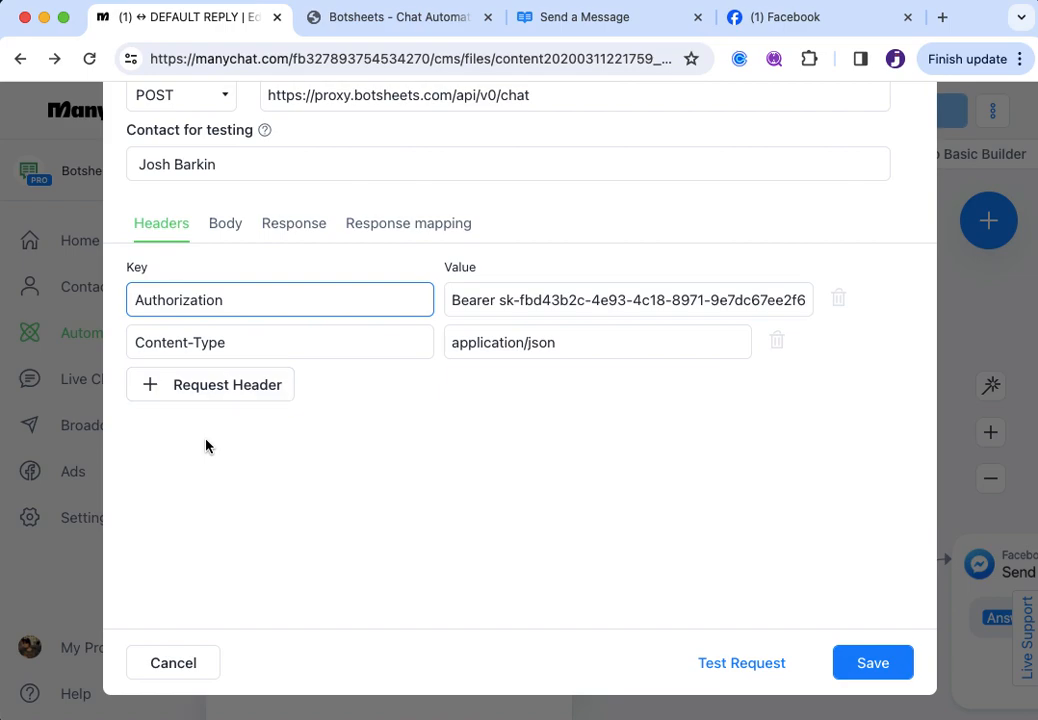
pyautogui.click(131, 305)
pyautogui.scroll(5, 267, 297)
pyautogui.hscroll(-1, 267, 297)
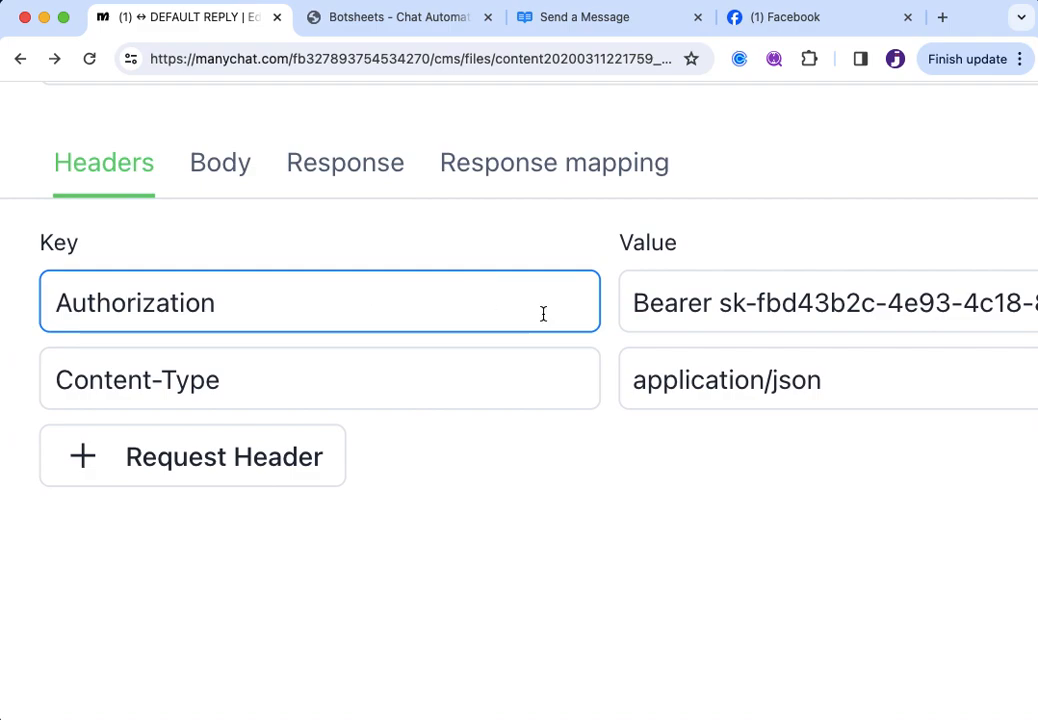
pyautogui.scroll(-3, 542, 313)
pyautogui.hscroll(2, 667, 541)
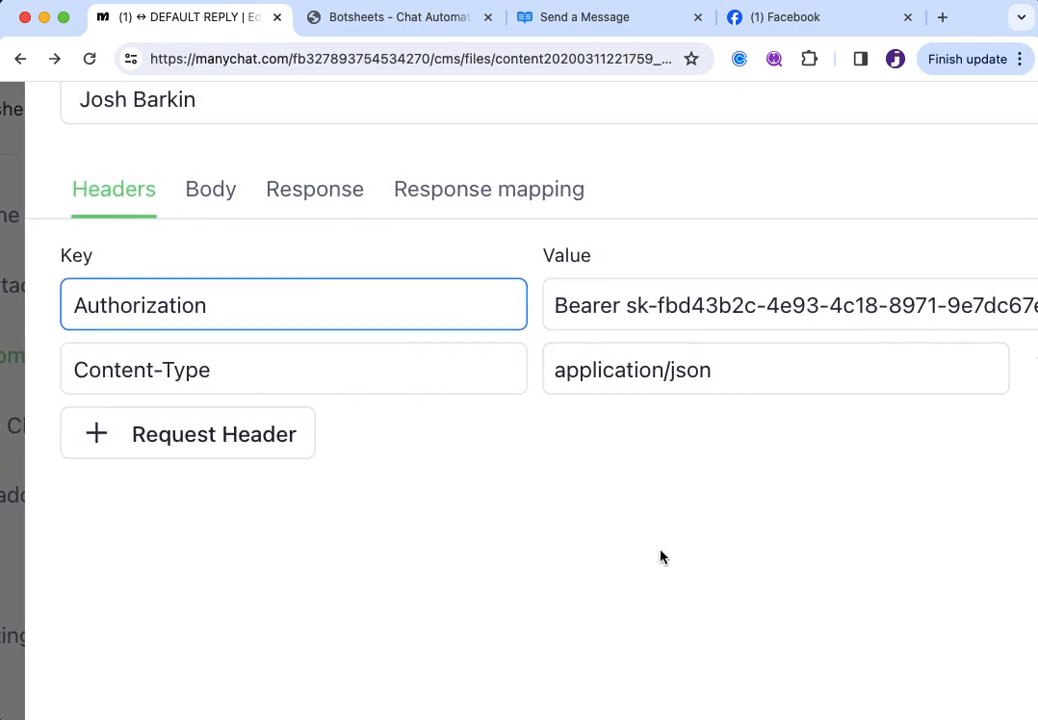
pyautogui.scroll(-2, 660, 556)
pyautogui.hscroll(2, 660, 557)
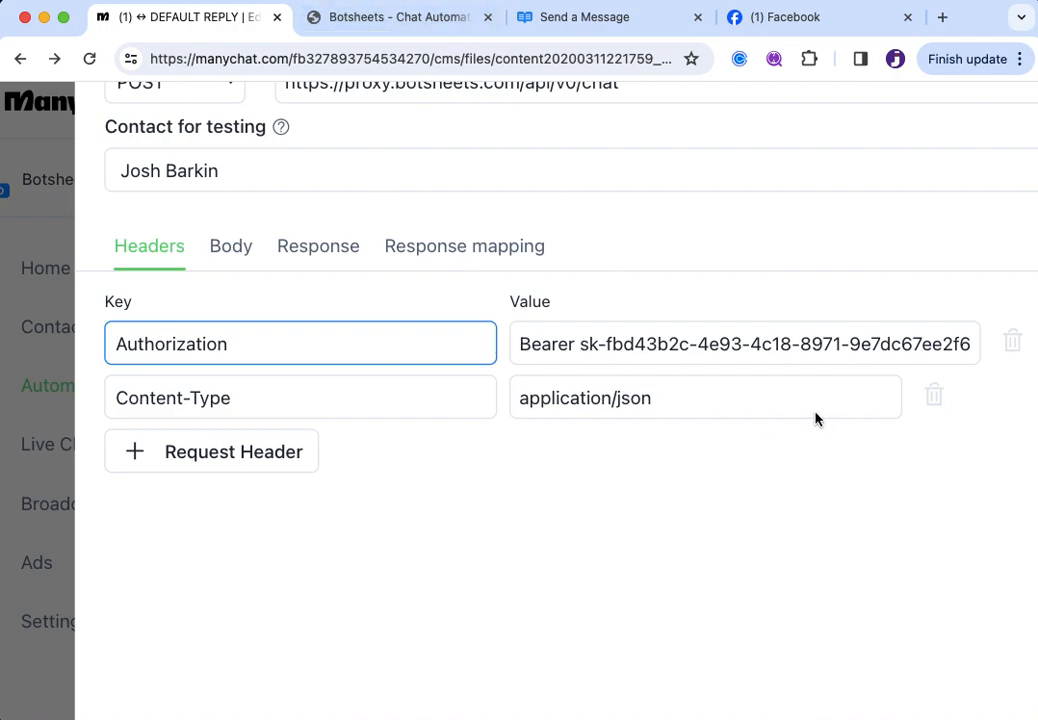
# Generate a fresh Botsheets API secret key and highlight it for copying
pyautogui.click(378, 20)
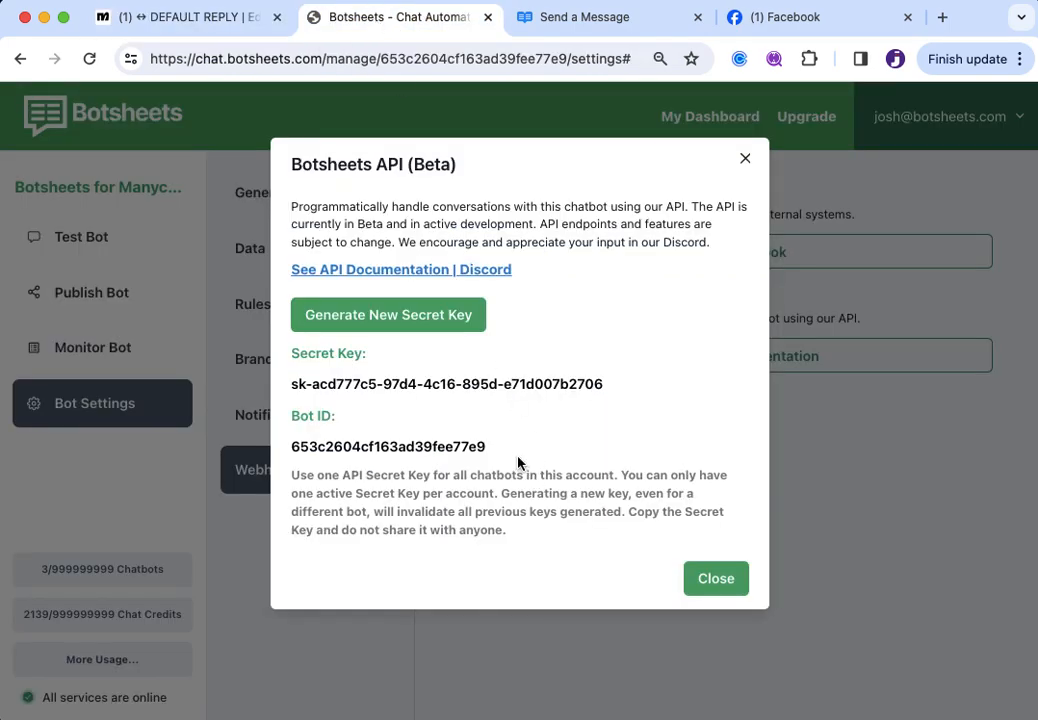
pyautogui.click(394, 325)
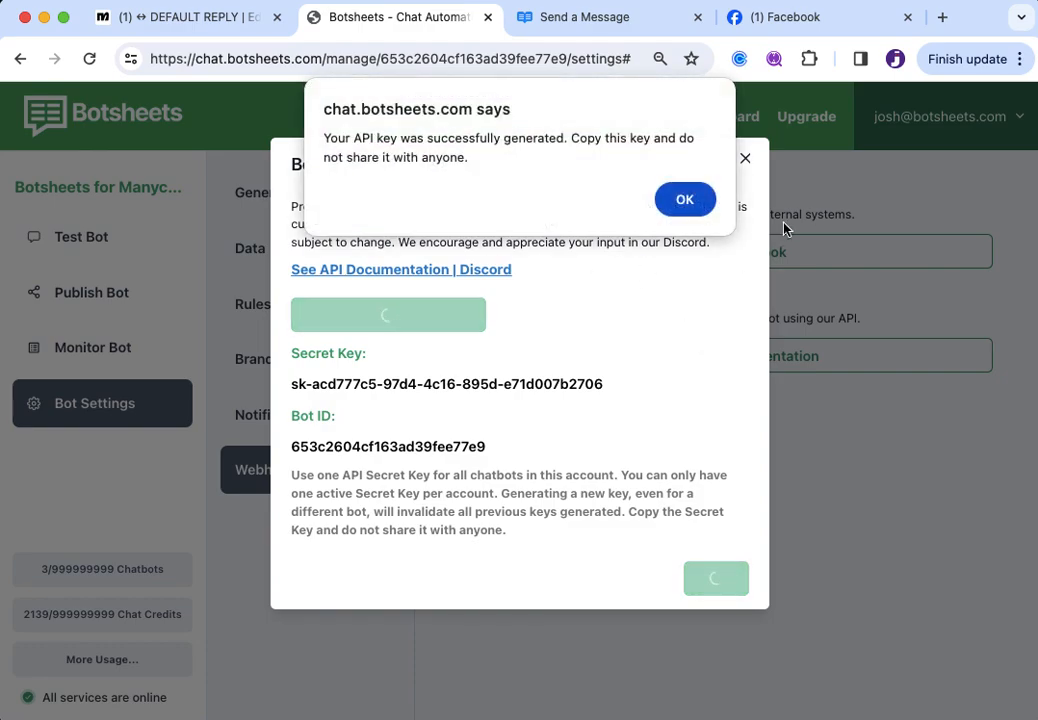
pyautogui.click(687, 202)
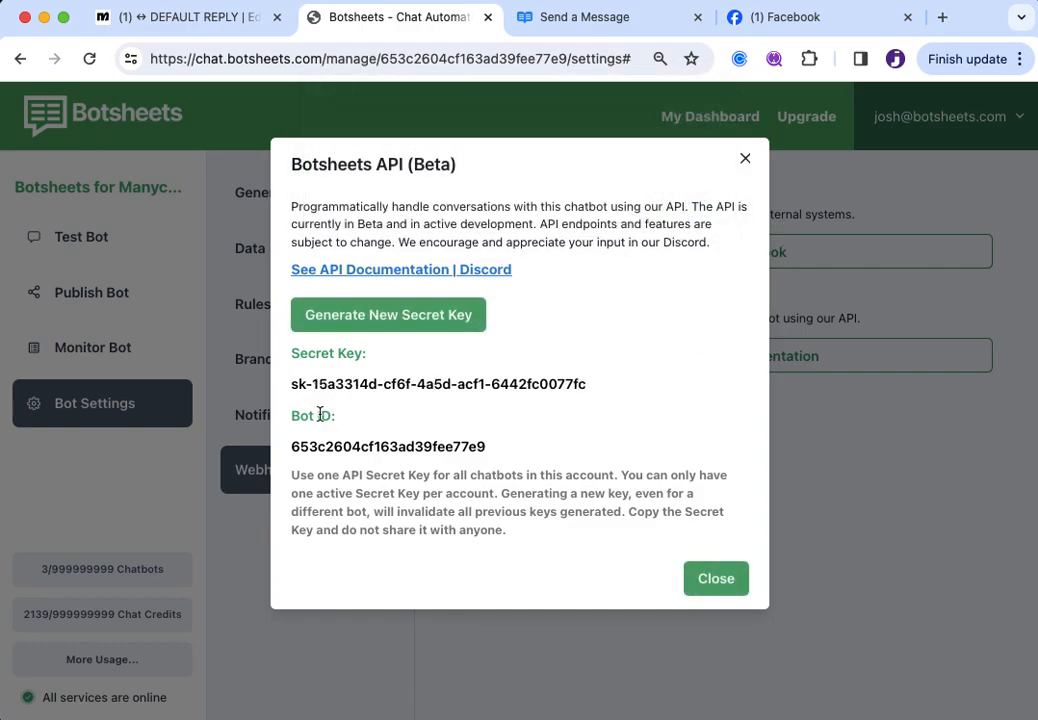
pyautogui.moveTo(291, 386); pyautogui.dragTo(571, 385)
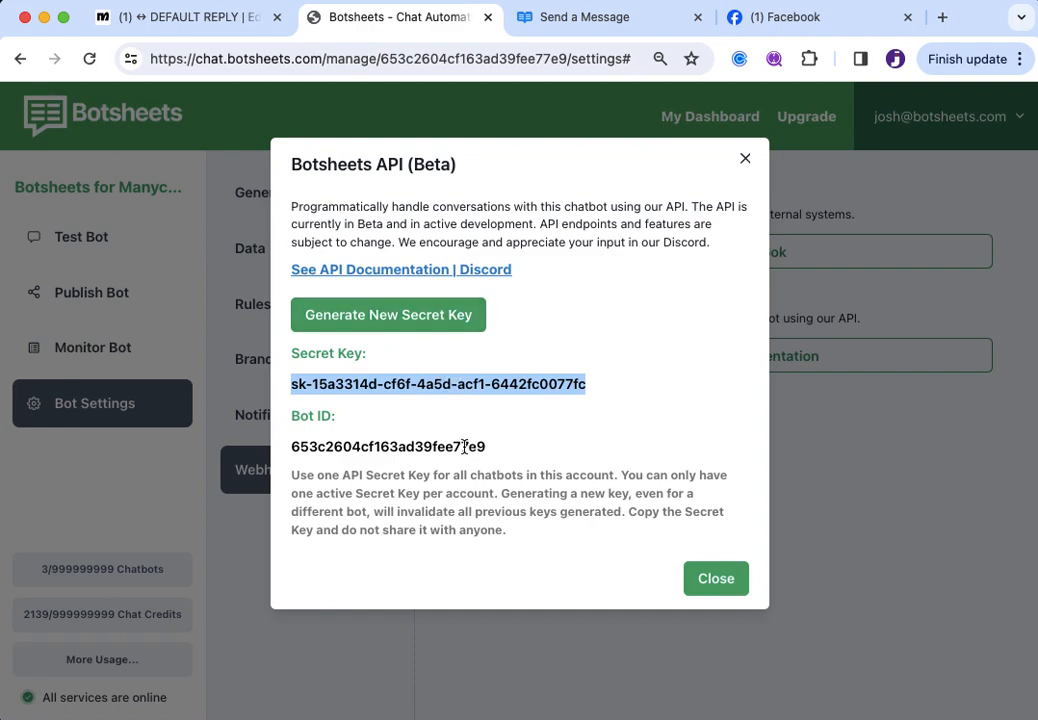
# Swap the old key after 'Bearer ' in the Authorization header for the new secret key
pyautogui.click(210, 12)
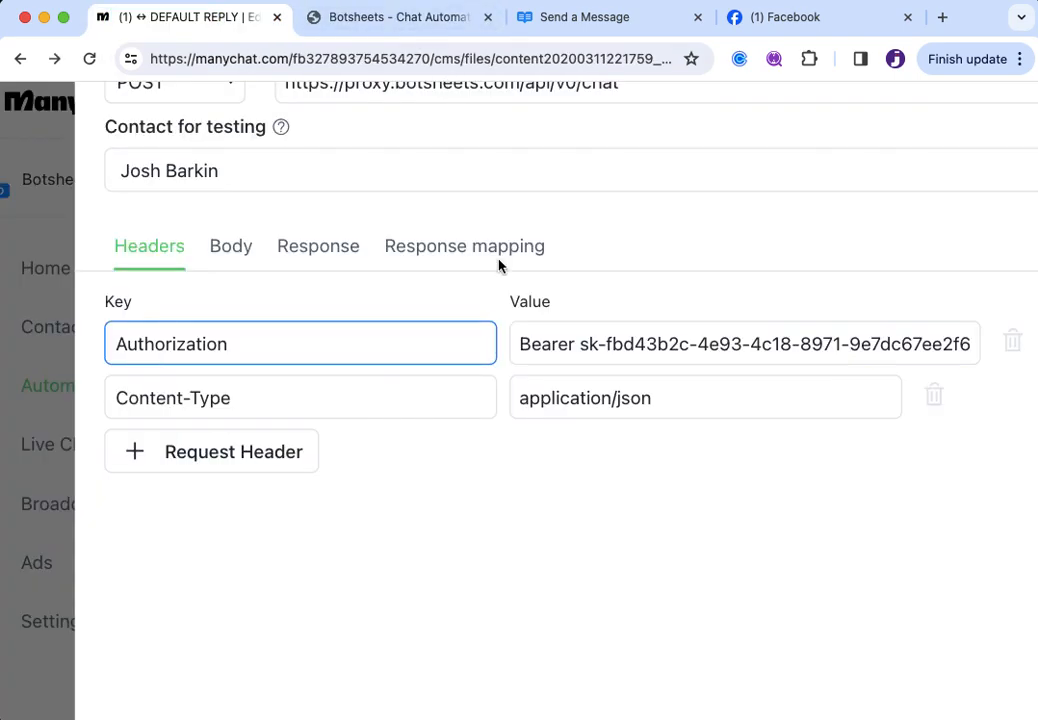
pyautogui.moveTo(582, 349); pyautogui.dragTo(1037, 346)
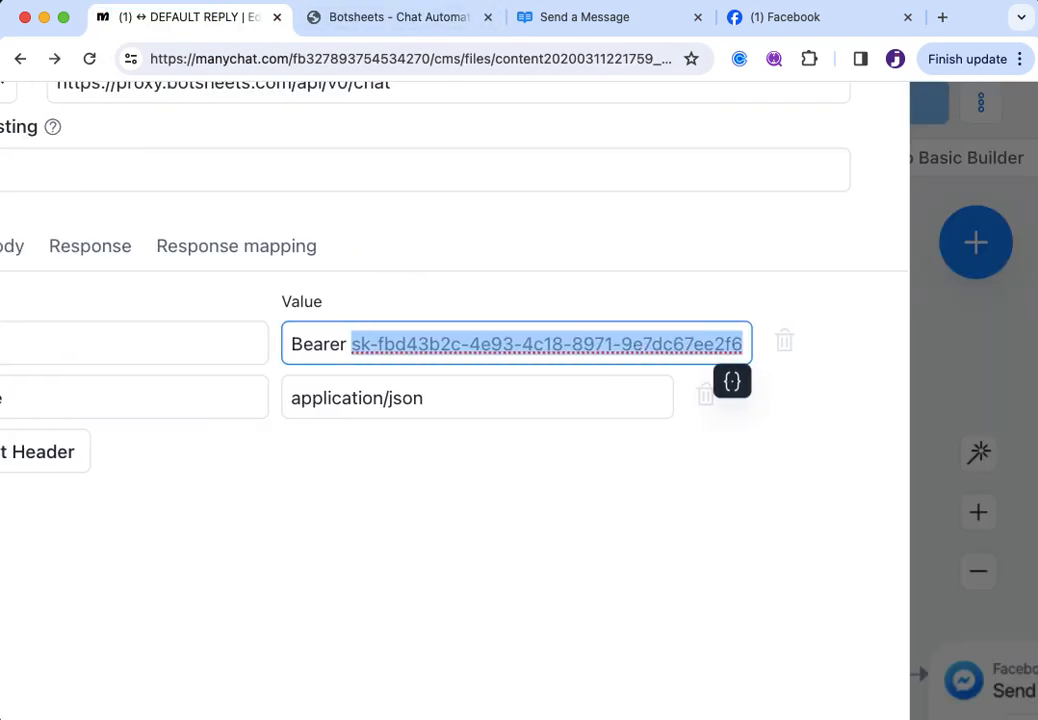
pyautogui.press('BackSpace')
pyautogui.press('super+v')
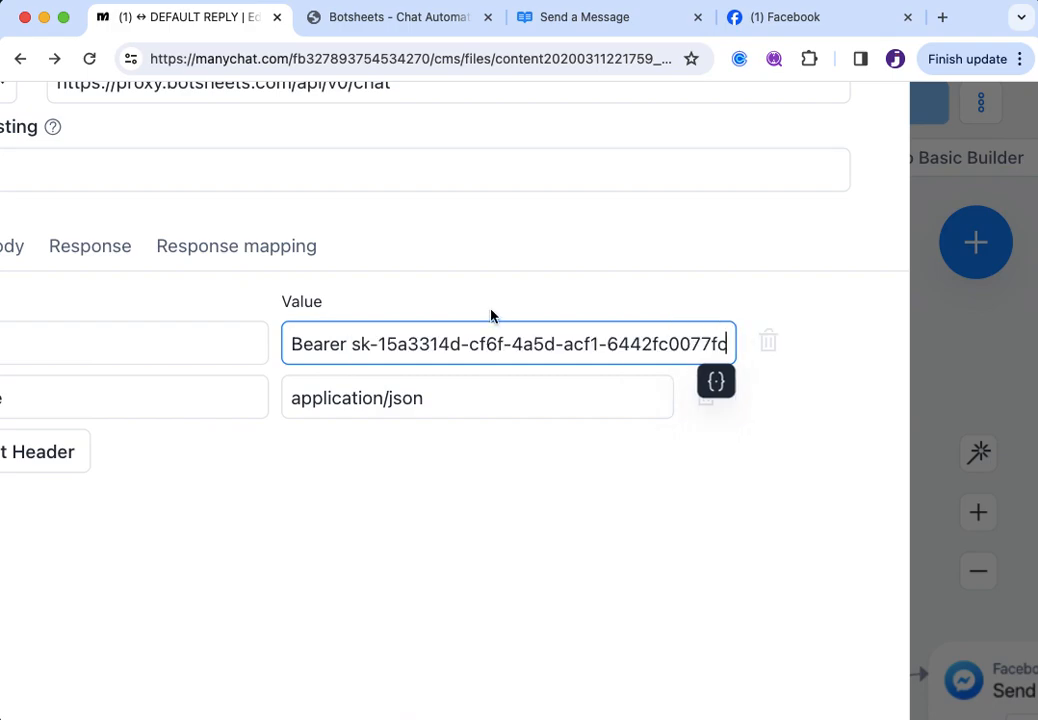
pyautogui.hscroll(-4, 495, 388)
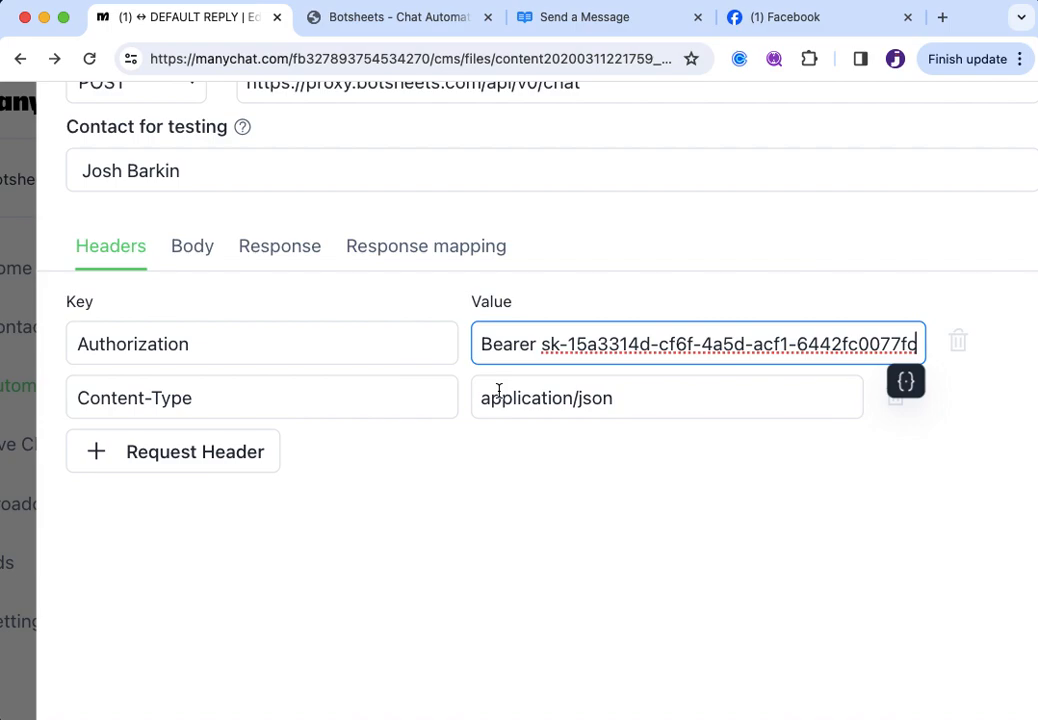
pyautogui.click(652, 513)
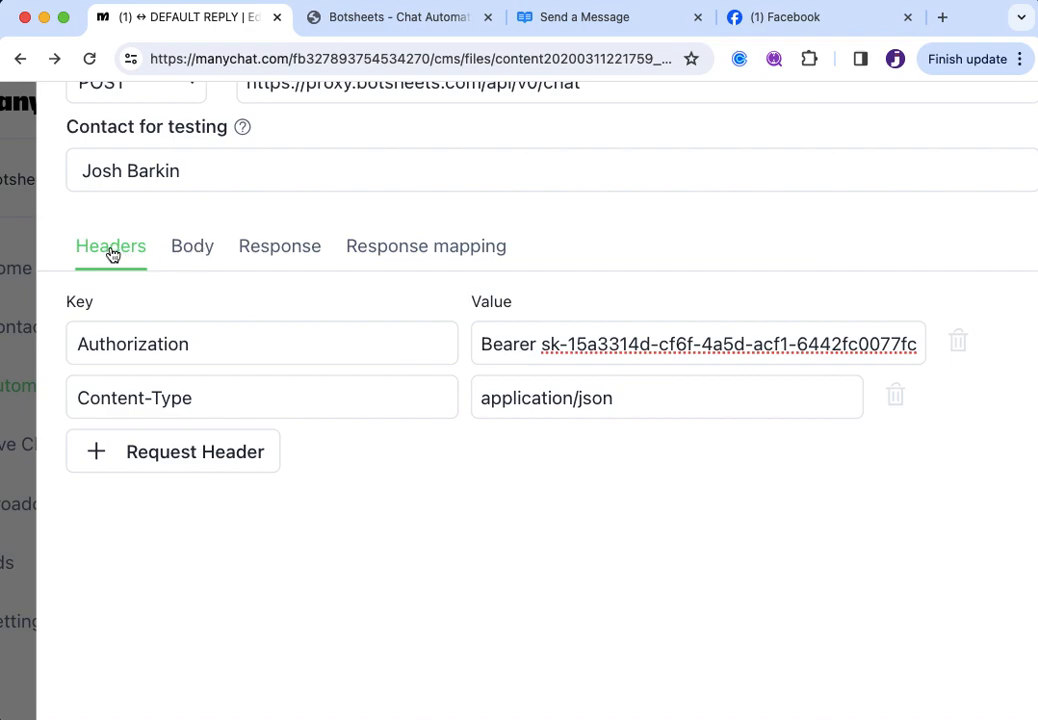
# Show the Body tab and inspect Last Text Input's variable type and Encode to JSON settings
pyautogui.click(188, 259)
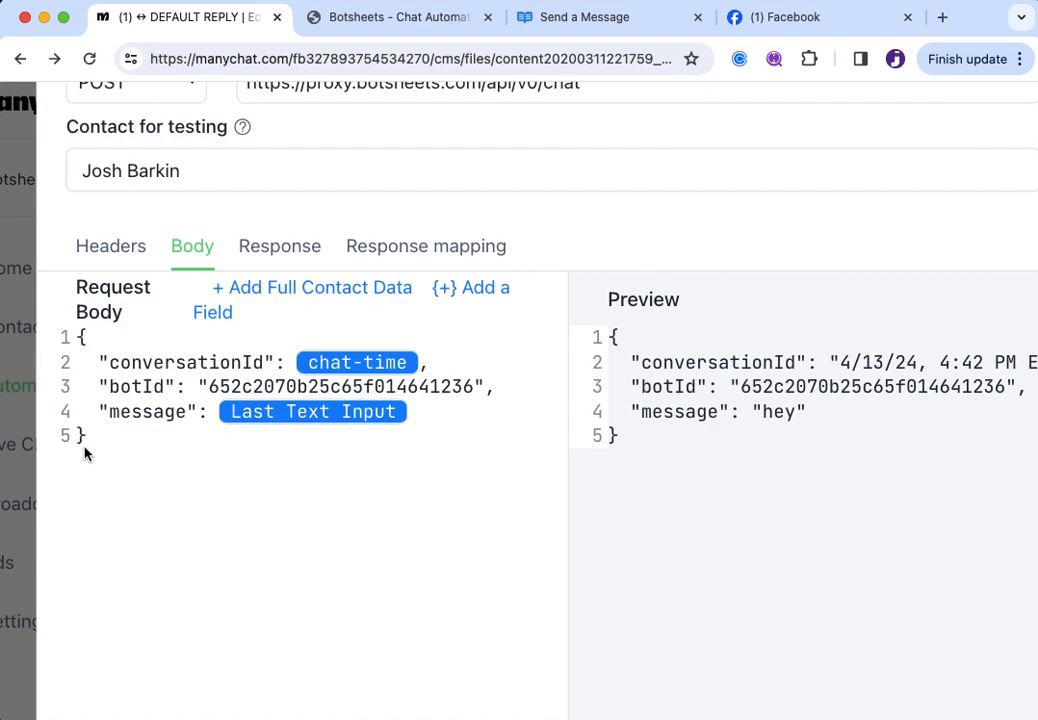
pyautogui.click(313, 412)
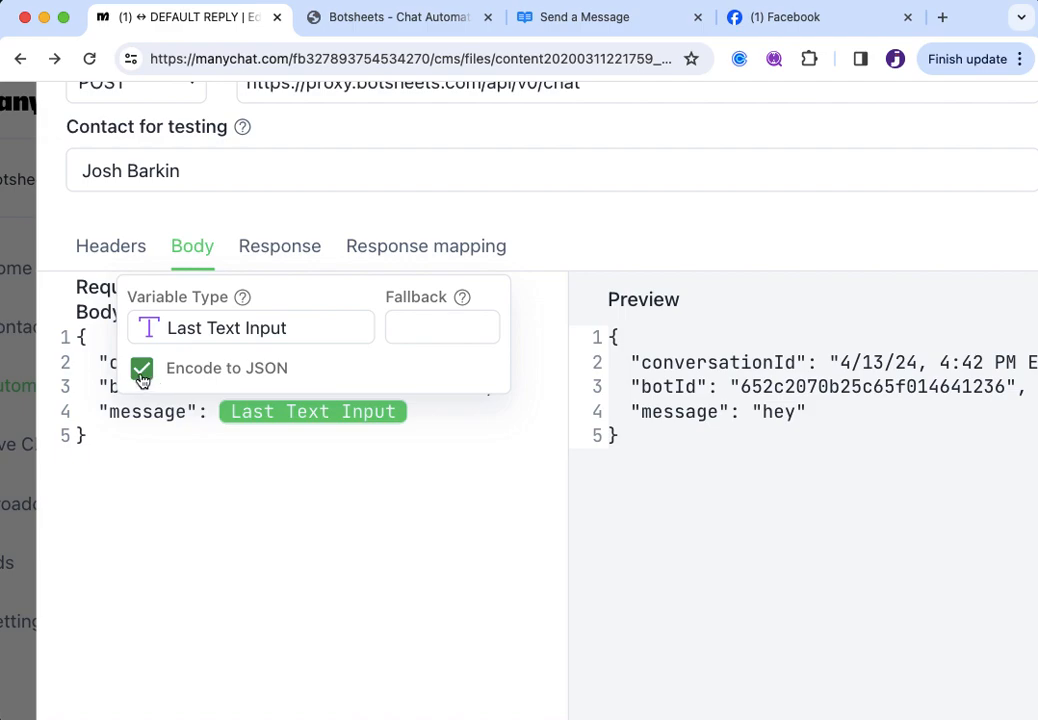
pyautogui.click(244, 333)
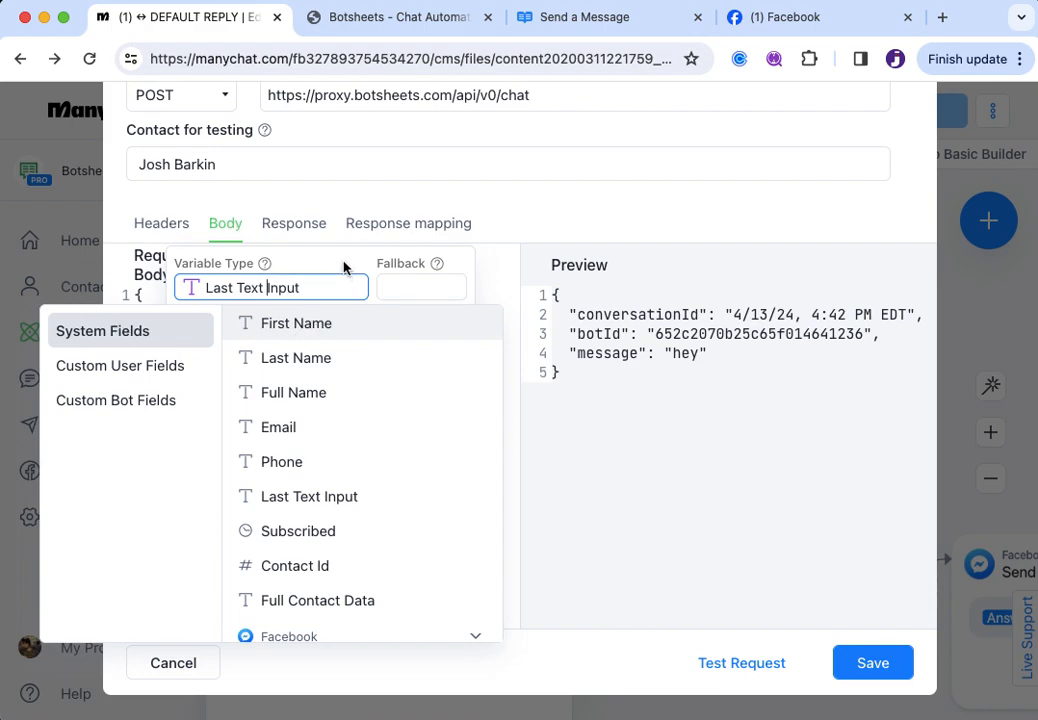
pyautogui.click(570, 219)
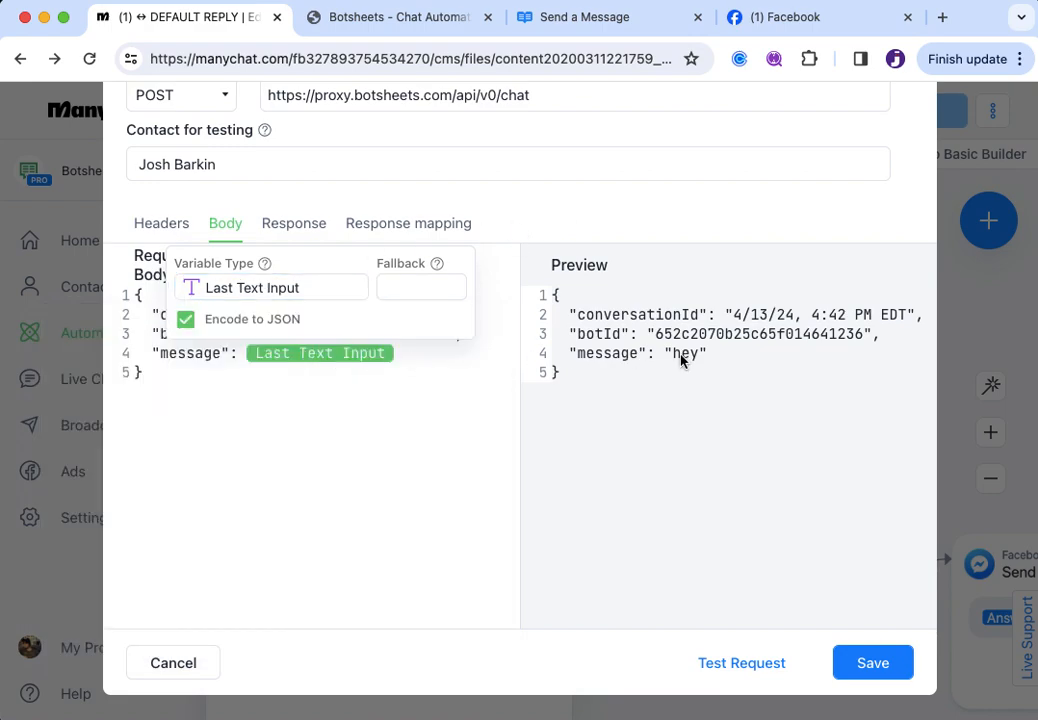
pyautogui.click(620, 219)
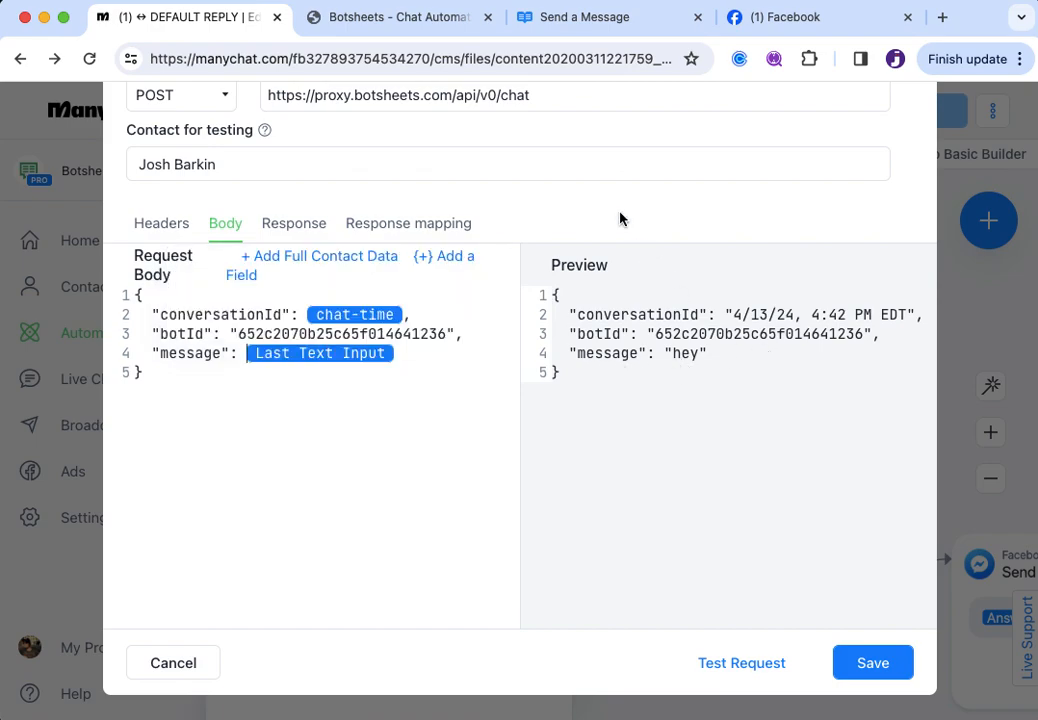
pyautogui.click(317, 360)
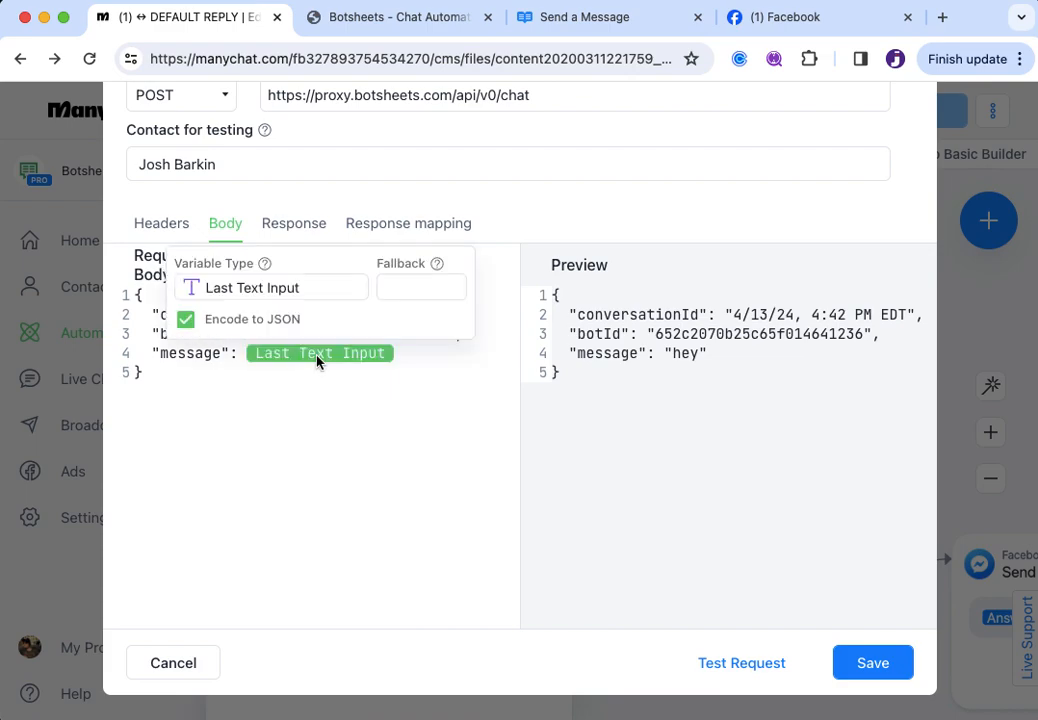
pyautogui.click(317, 360)
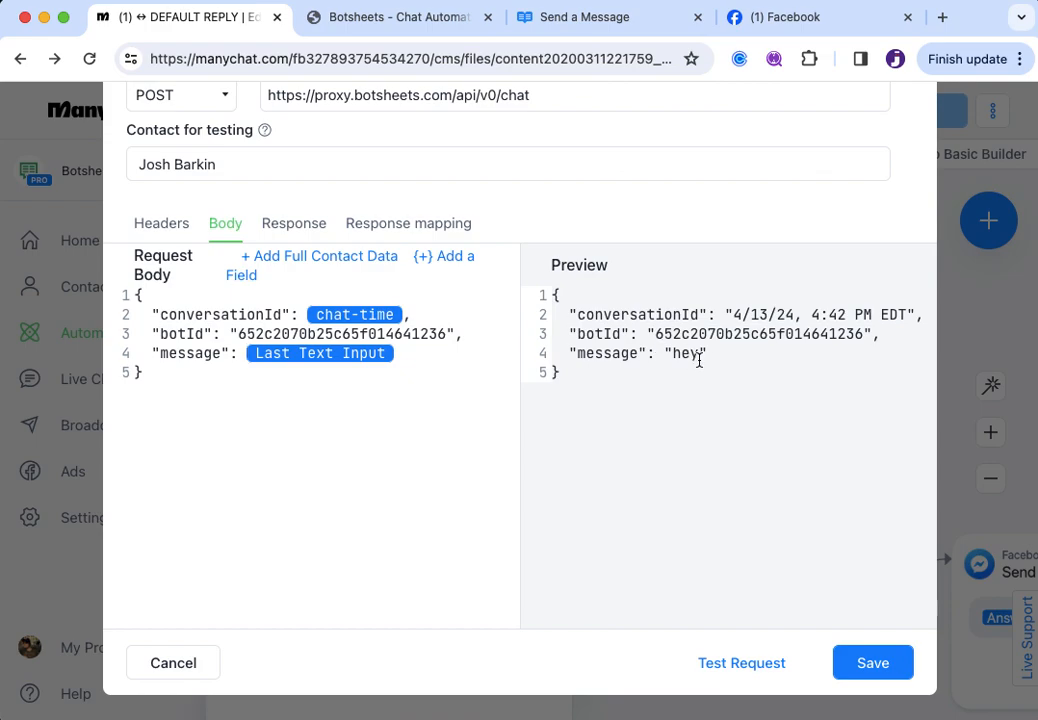
pyautogui.click(326, 355)
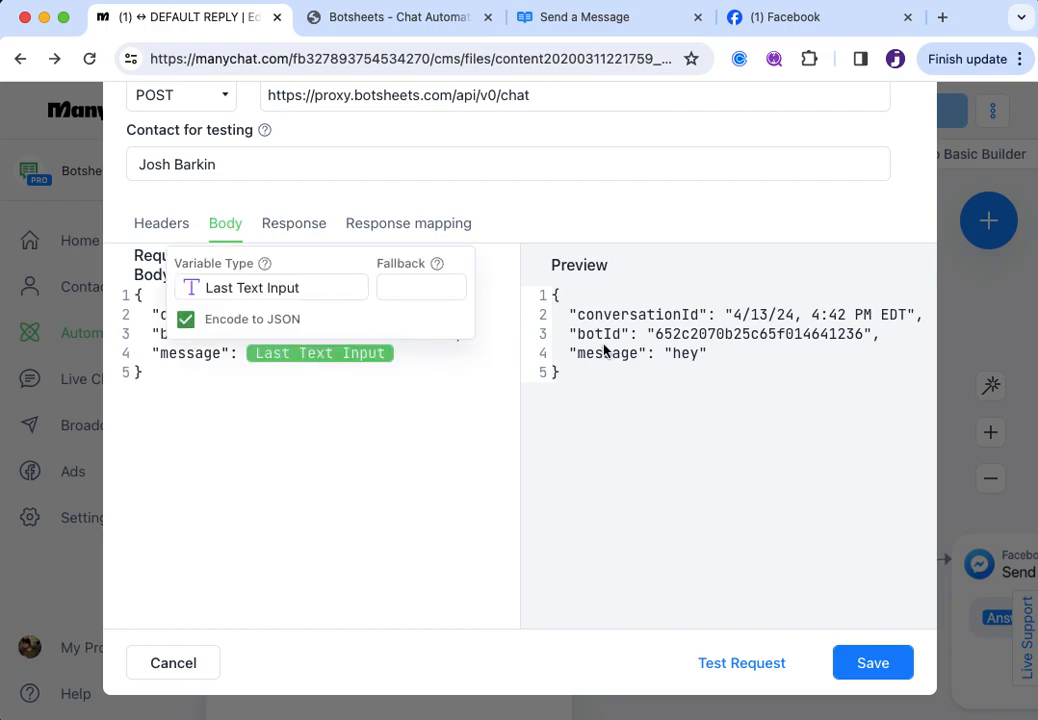
pyautogui.click(188, 331)
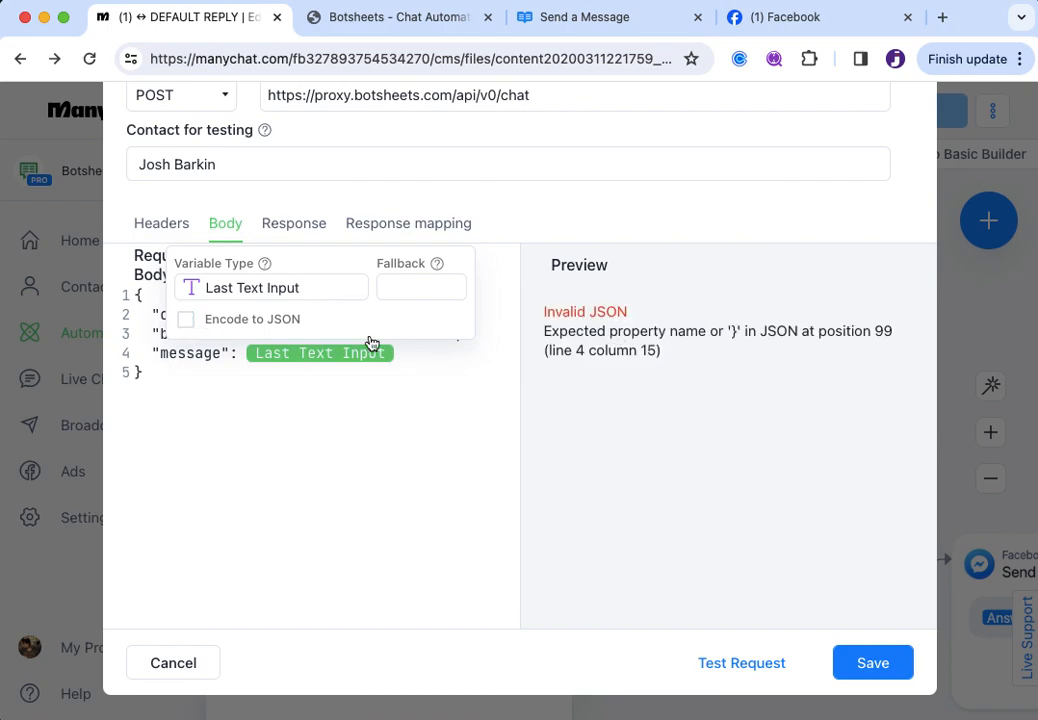
pyautogui.click(191, 324)
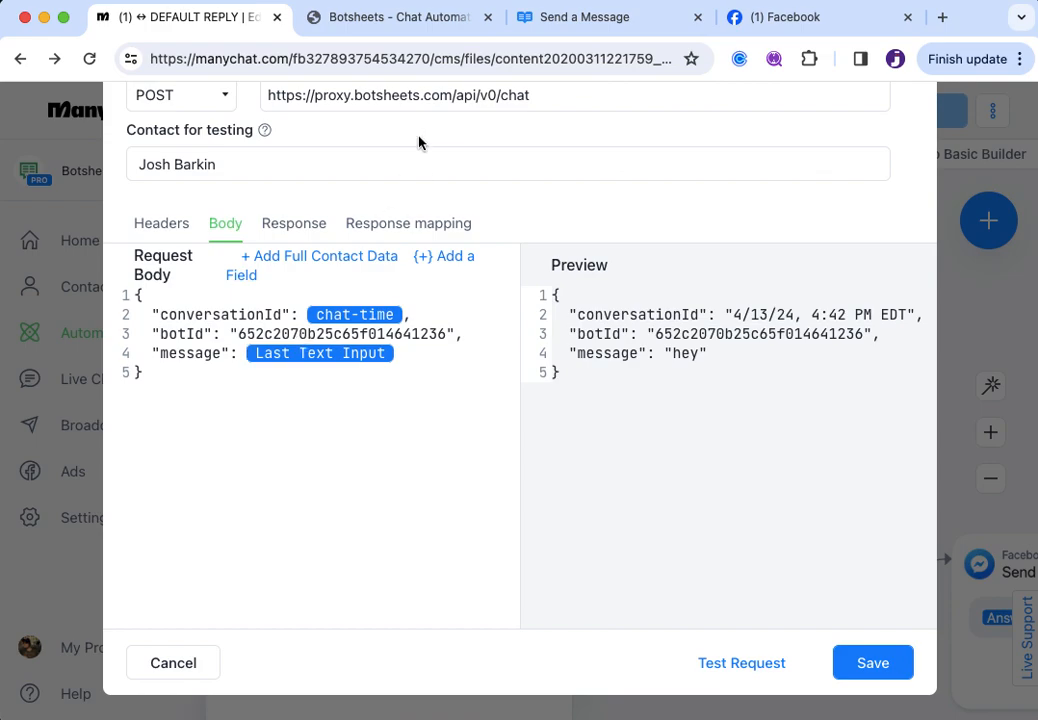
pyautogui.click(366, 20)
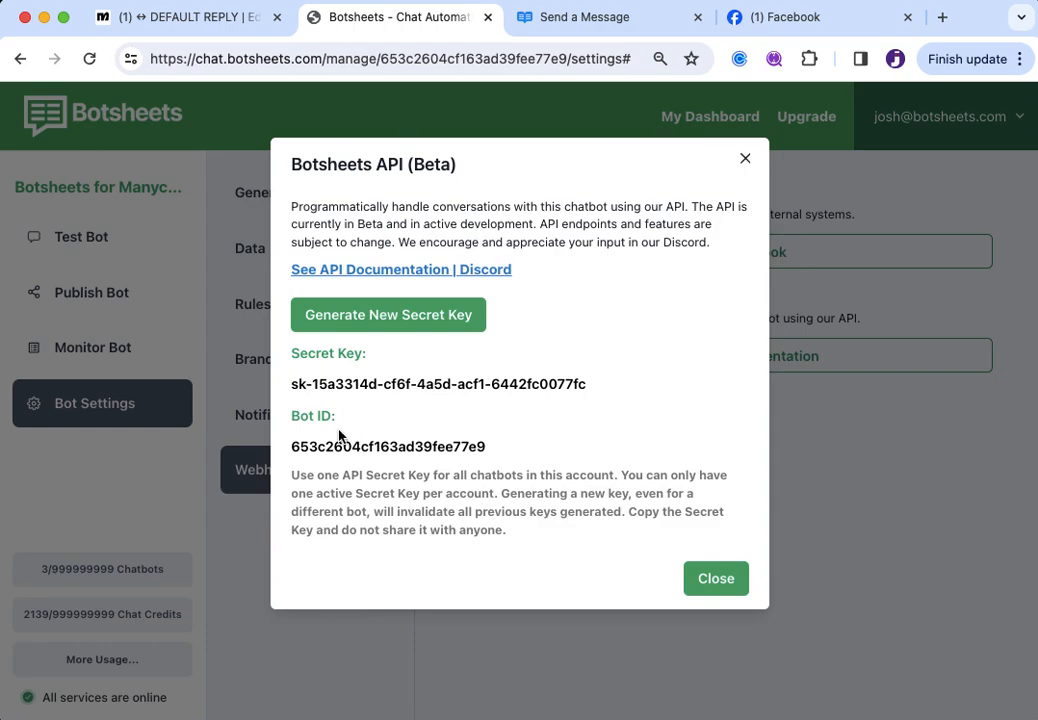
pyautogui.moveTo(291, 446); pyautogui.dragTo(495, 458)
pyautogui.press('super+c')
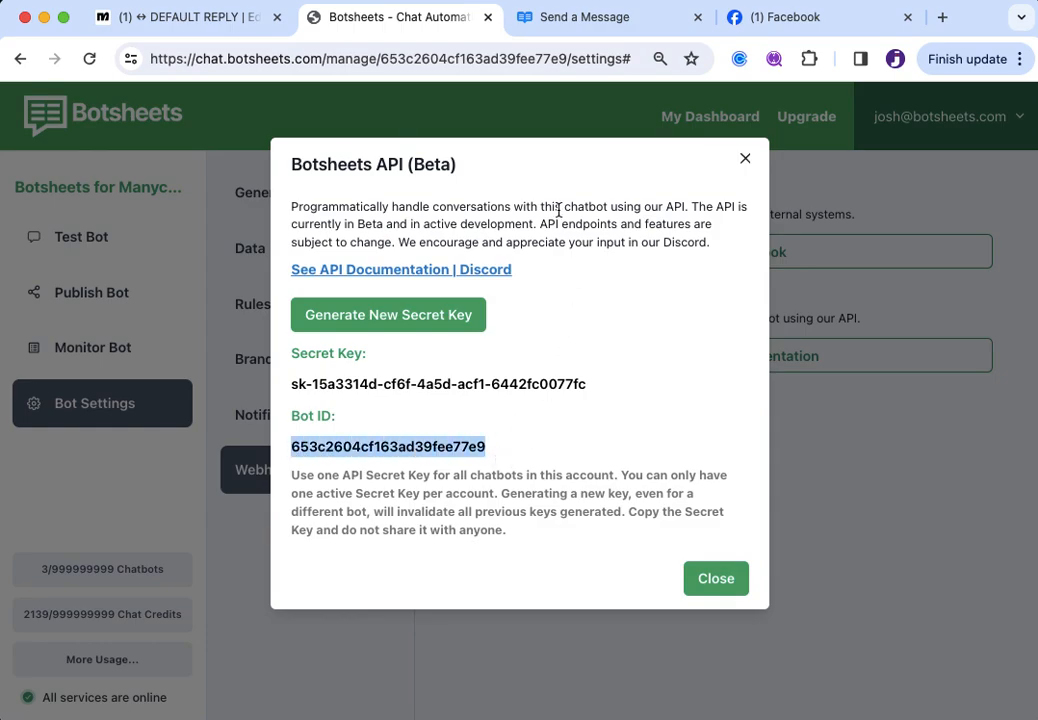
pyautogui.click(148, 22)
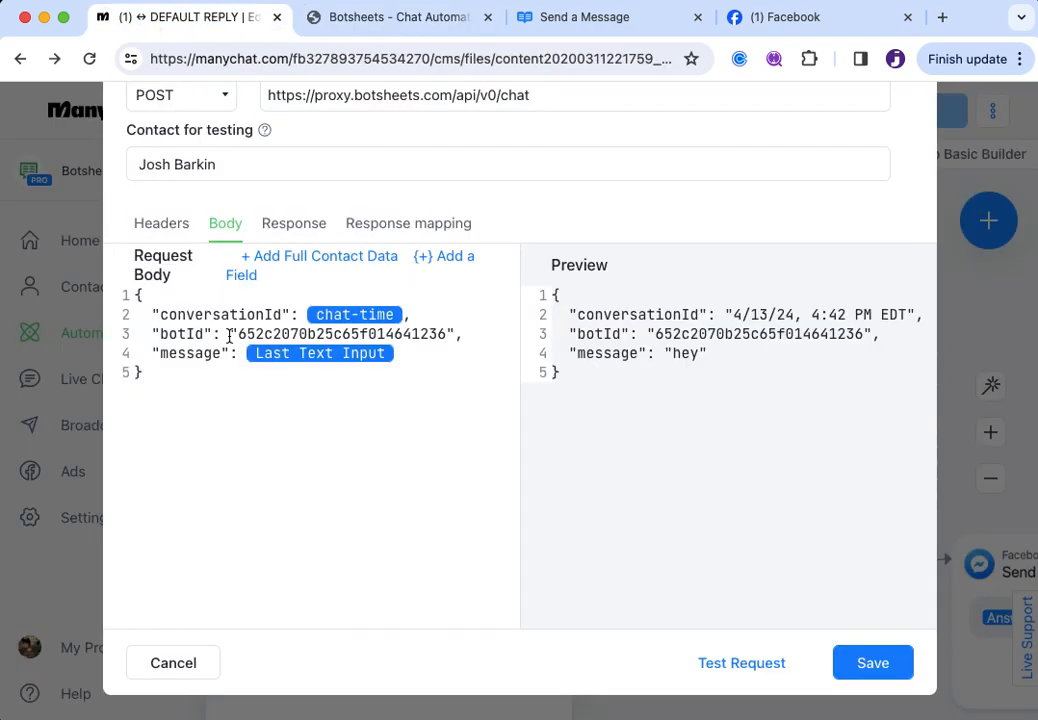
# Paste the copied Botsheets Bot ID over the old botId value in the request body
pyautogui.moveTo(237, 334); pyautogui.dragTo(447, 334)
pyautogui.press('super+v')
pyautogui.press('super+z')
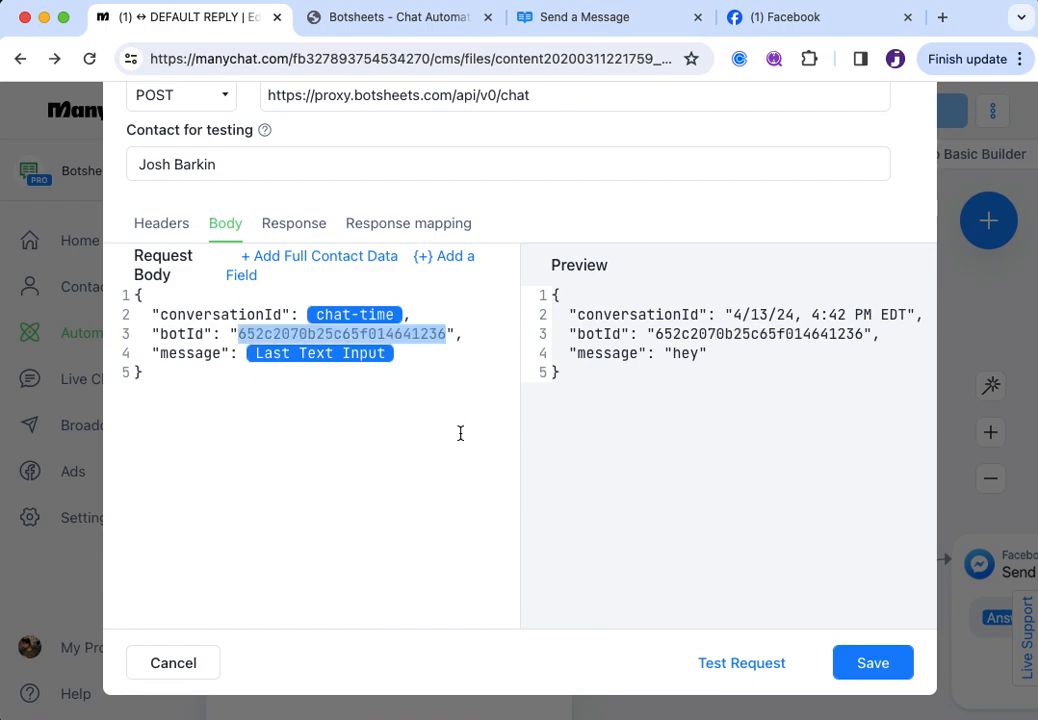
pyautogui.press('super+v')
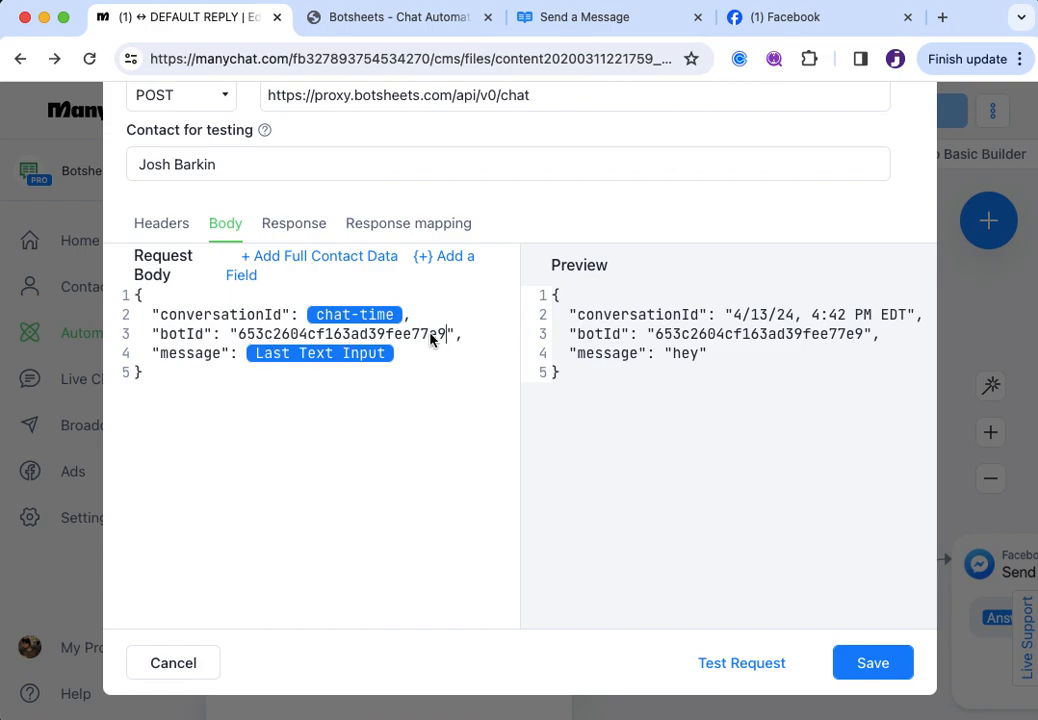
# Save the External Request, then reopen its Body tab to check the new botId persisted
pyautogui.click(875, 664)
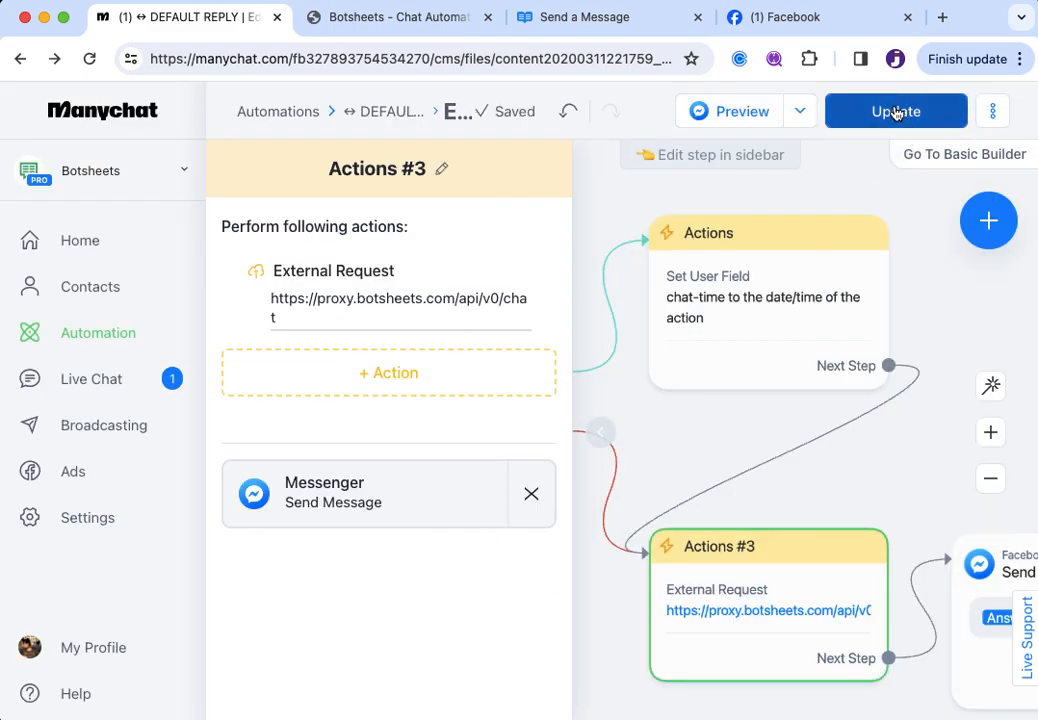
pyautogui.click(371, 301)
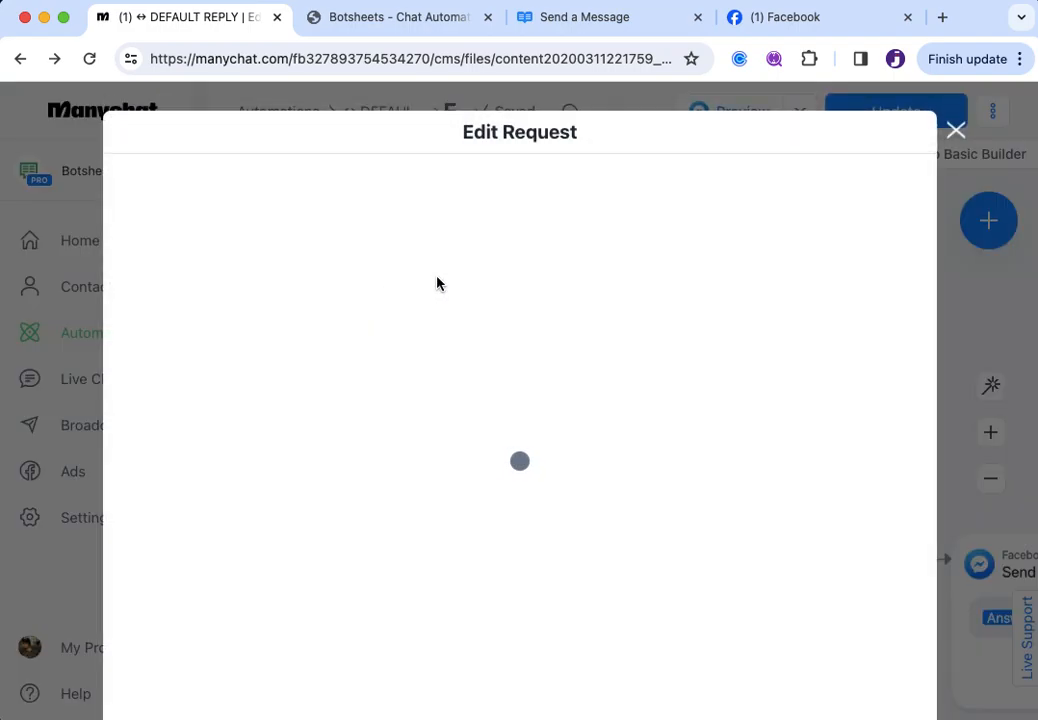
pyautogui.click(294, 382)
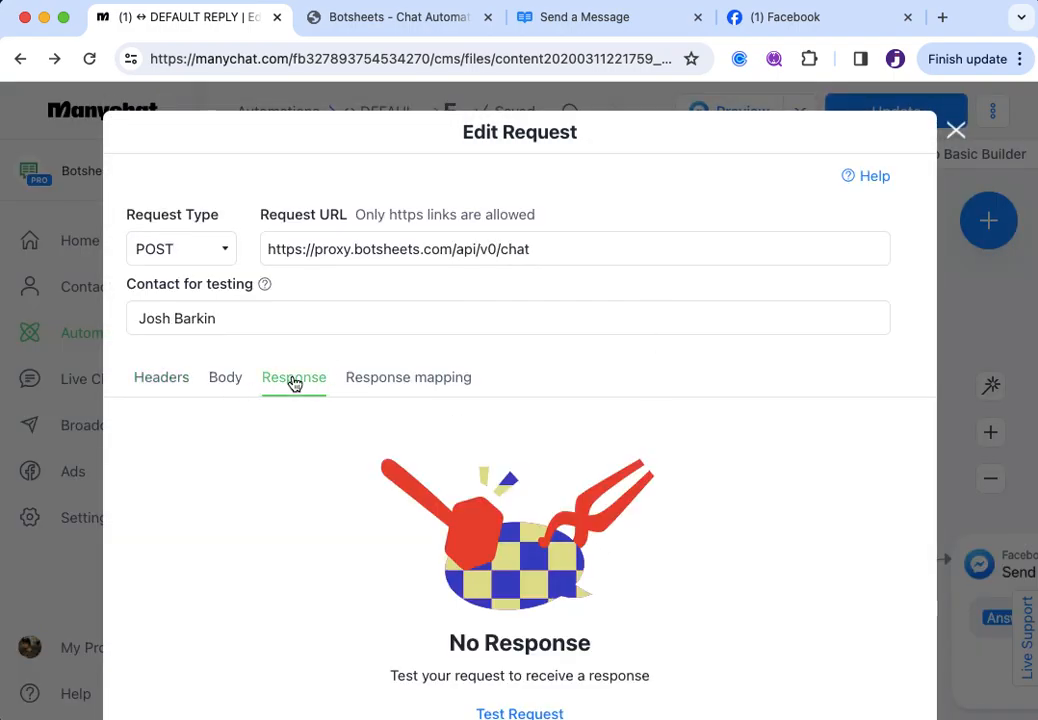
pyautogui.click(232, 386)
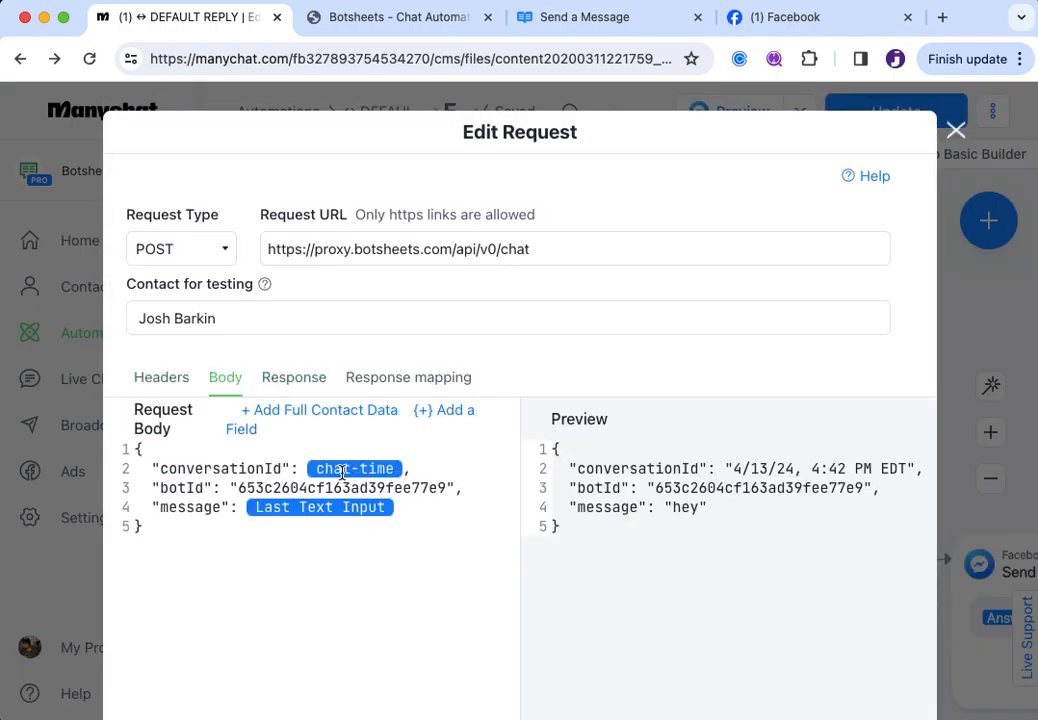
pyautogui.scroll(-1, 349, 472)
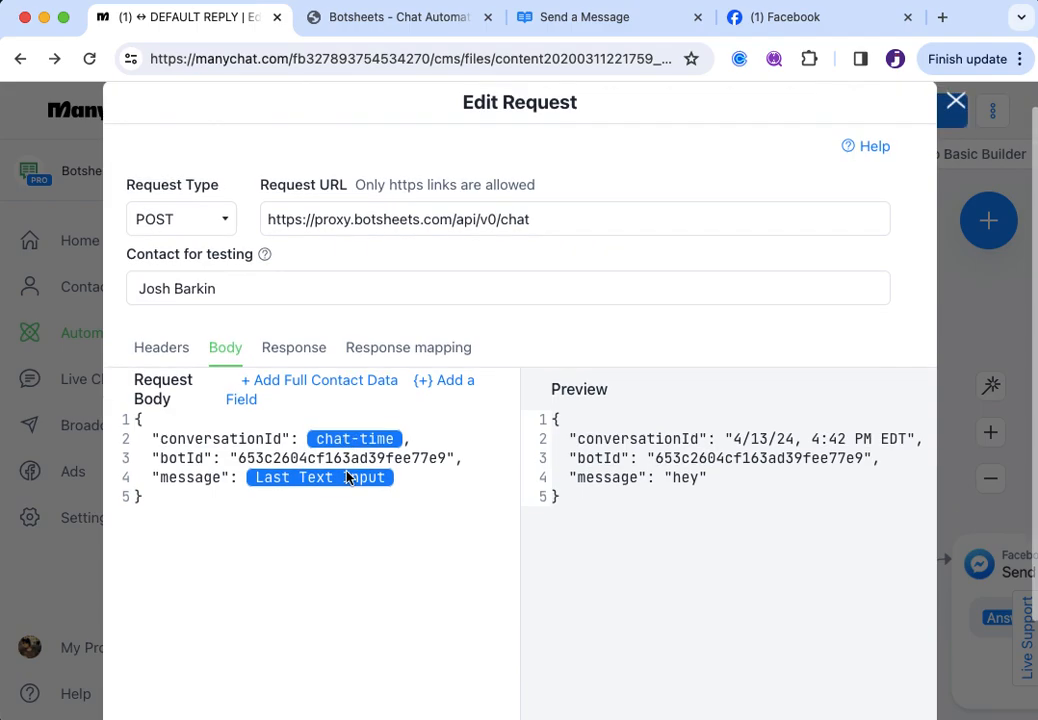
pyautogui.scroll(3, 348, 475)
pyautogui.scroll(-1, 348, 475)
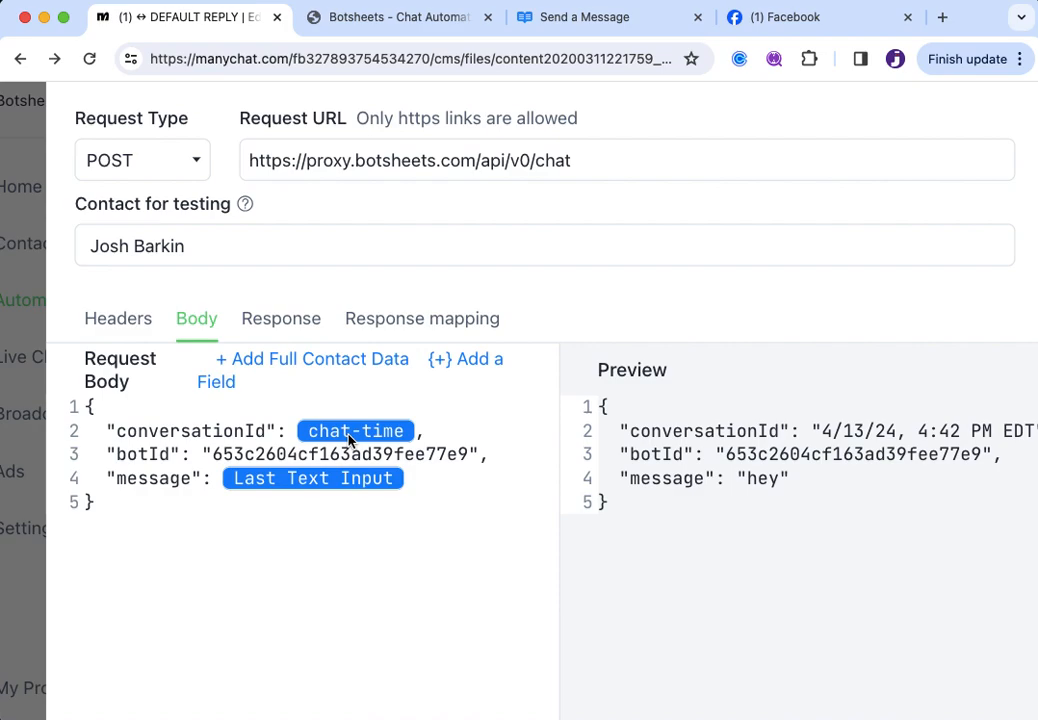
pyautogui.moveTo(114, 437); pyautogui.dragTo(268, 440)
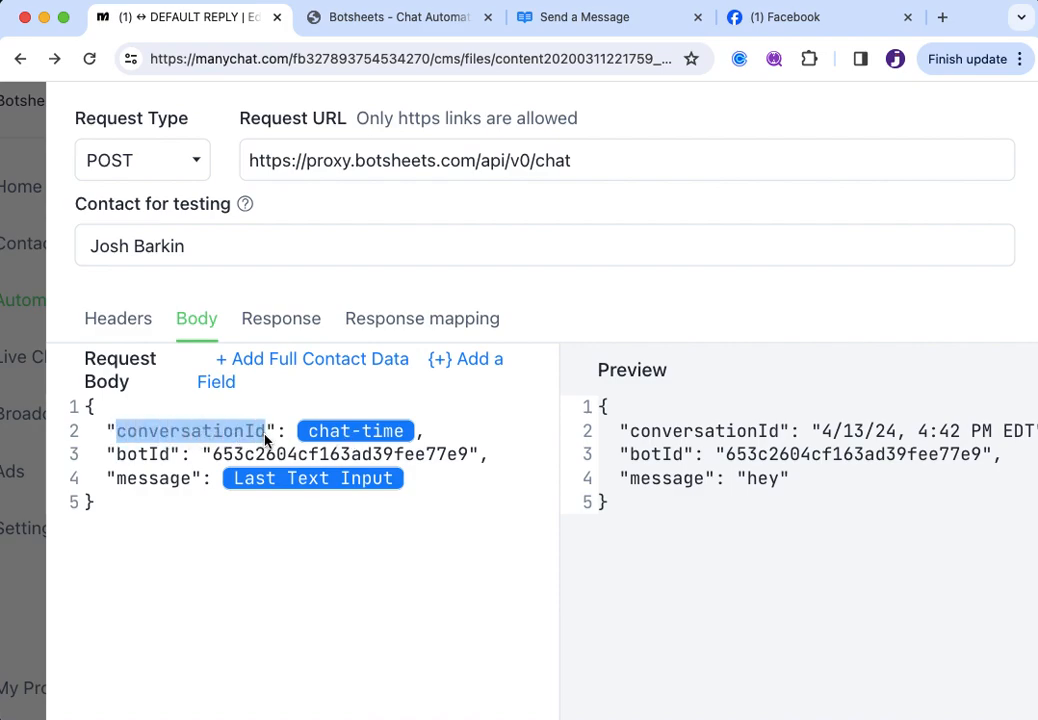
pyautogui.click(138, 436)
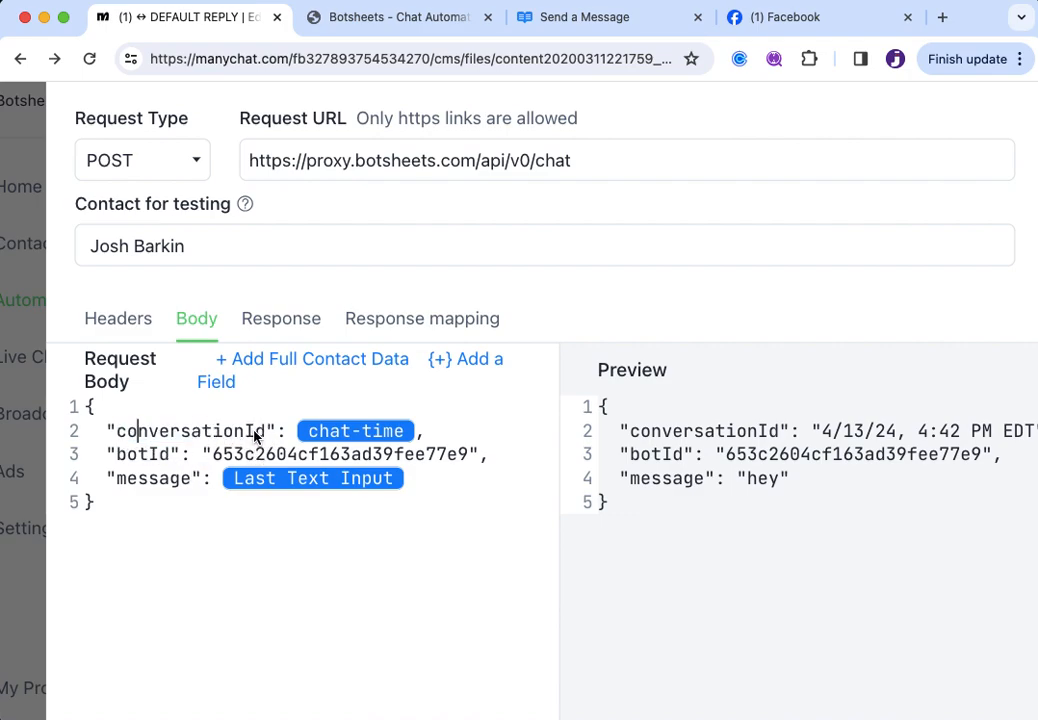
pyautogui.click(368, 435)
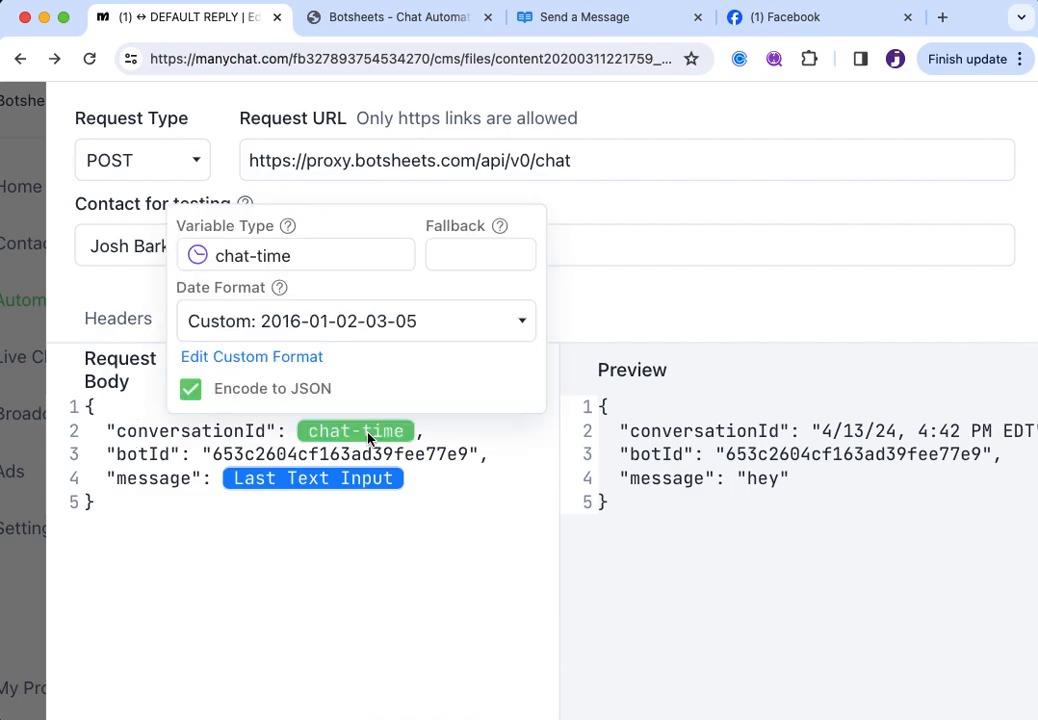
pyautogui.click(240, 257)
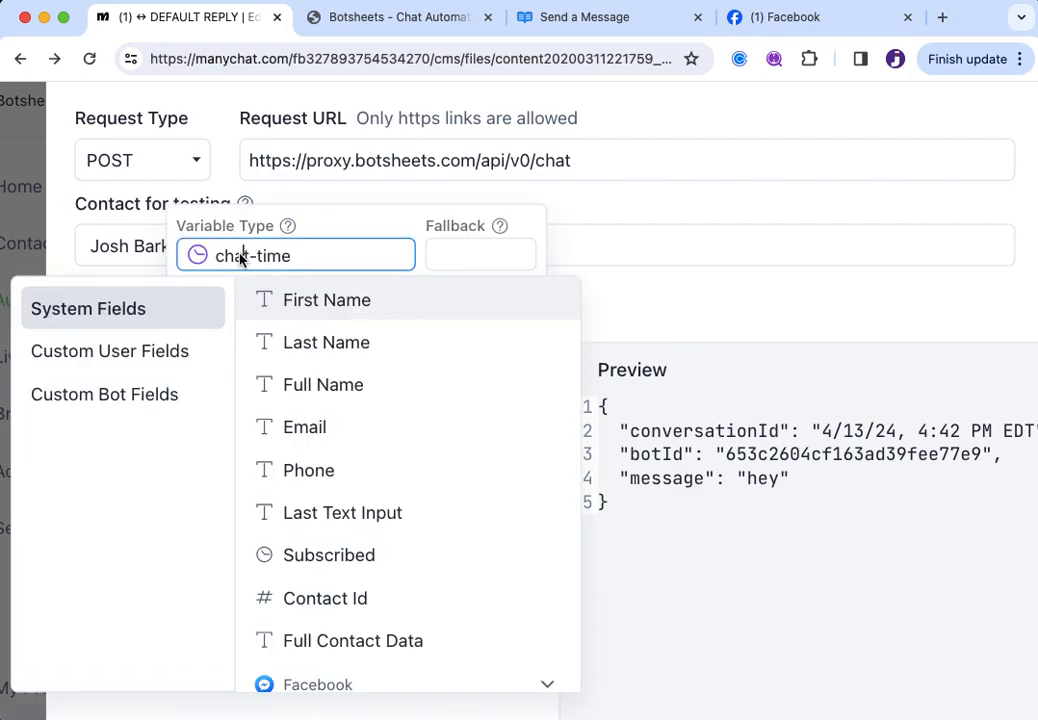
pyautogui.click(124, 364)
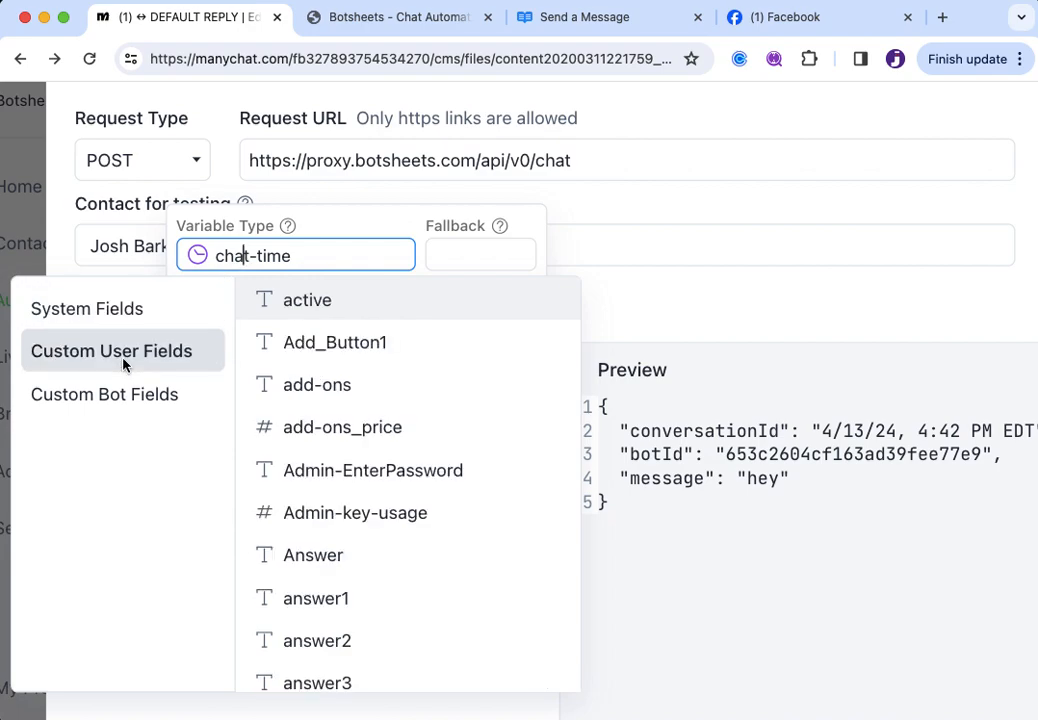
pyautogui.click(365, 229)
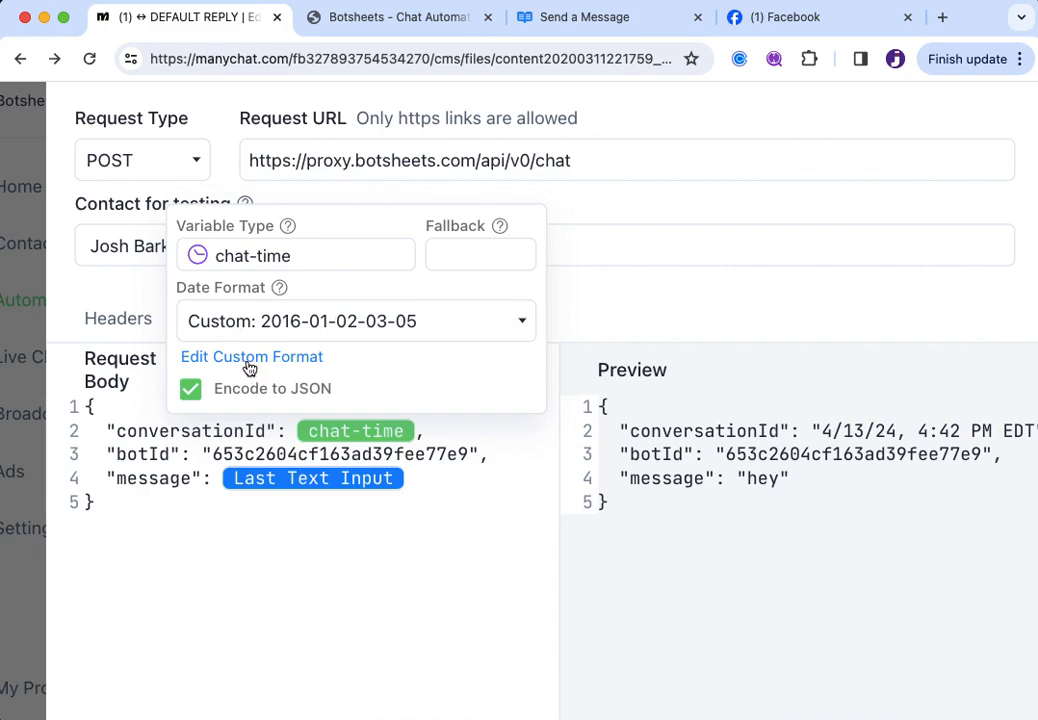
pyautogui.click(408, 320)
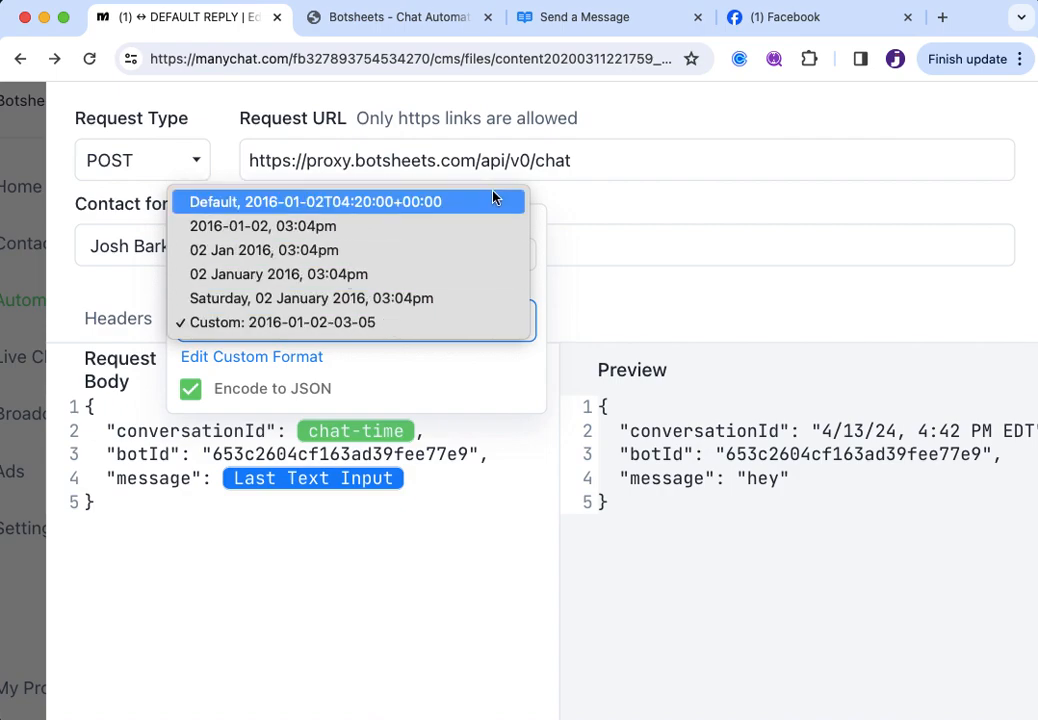
pyautogui.click(448, 370)
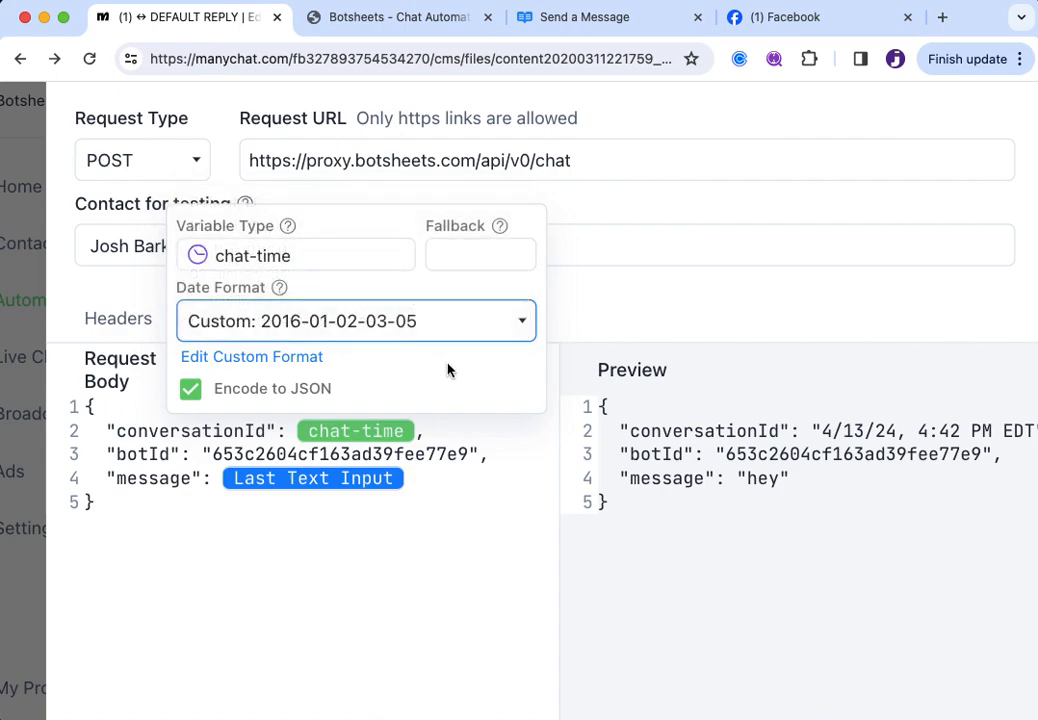
pyautogui.click(253, 358)
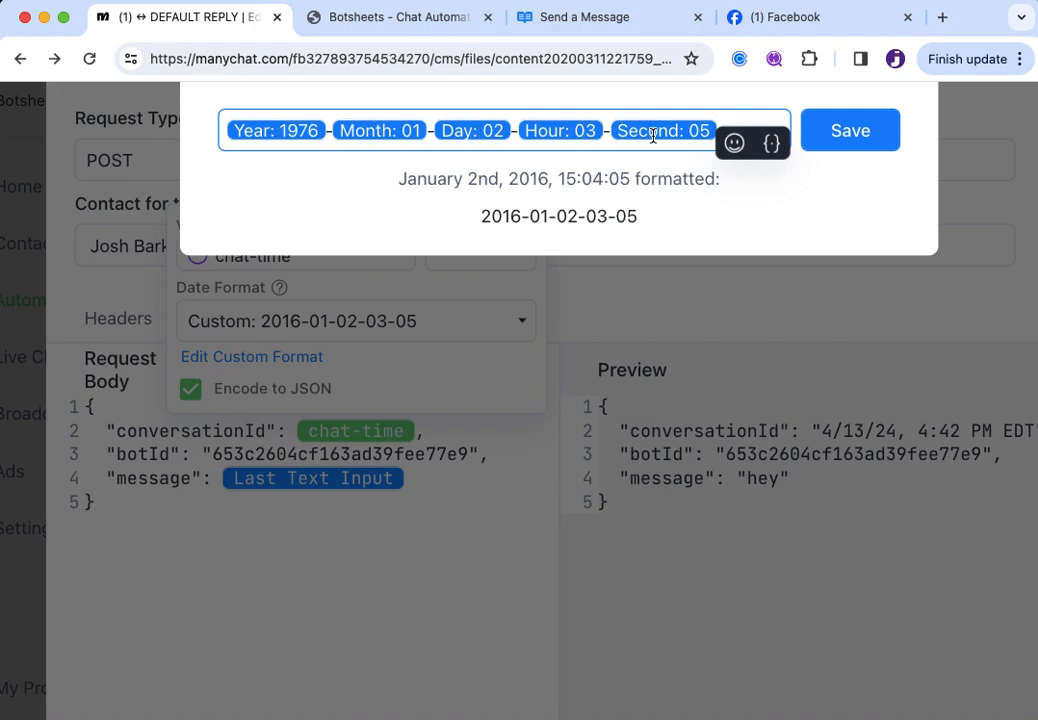
pyautogui.write('-')
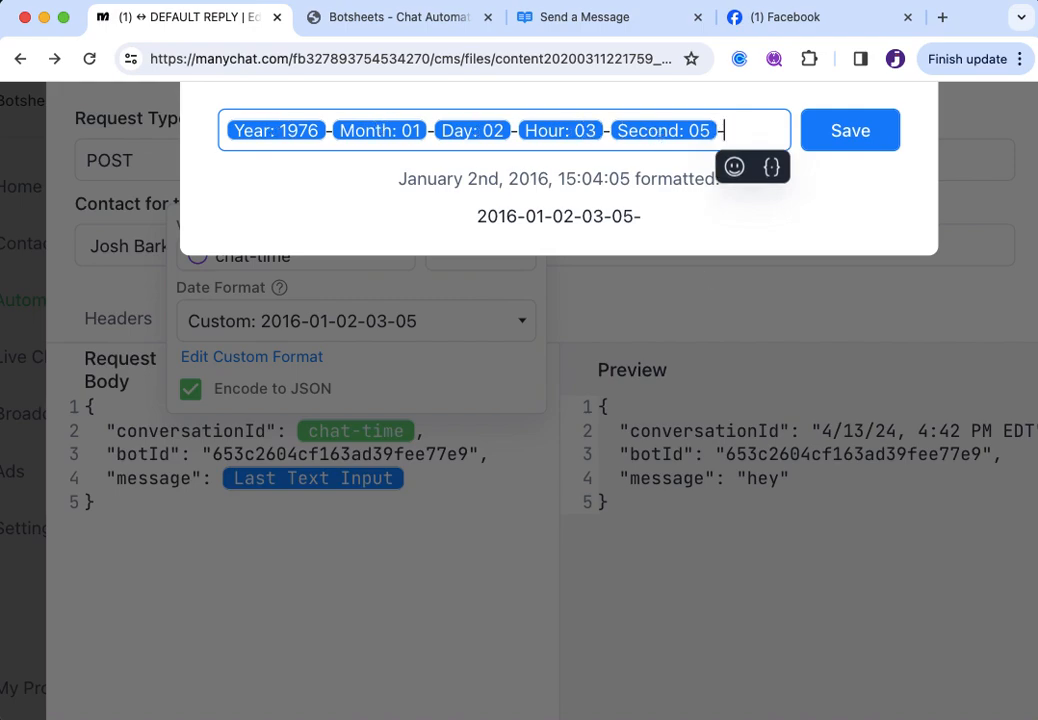
pyautogui.write('{')
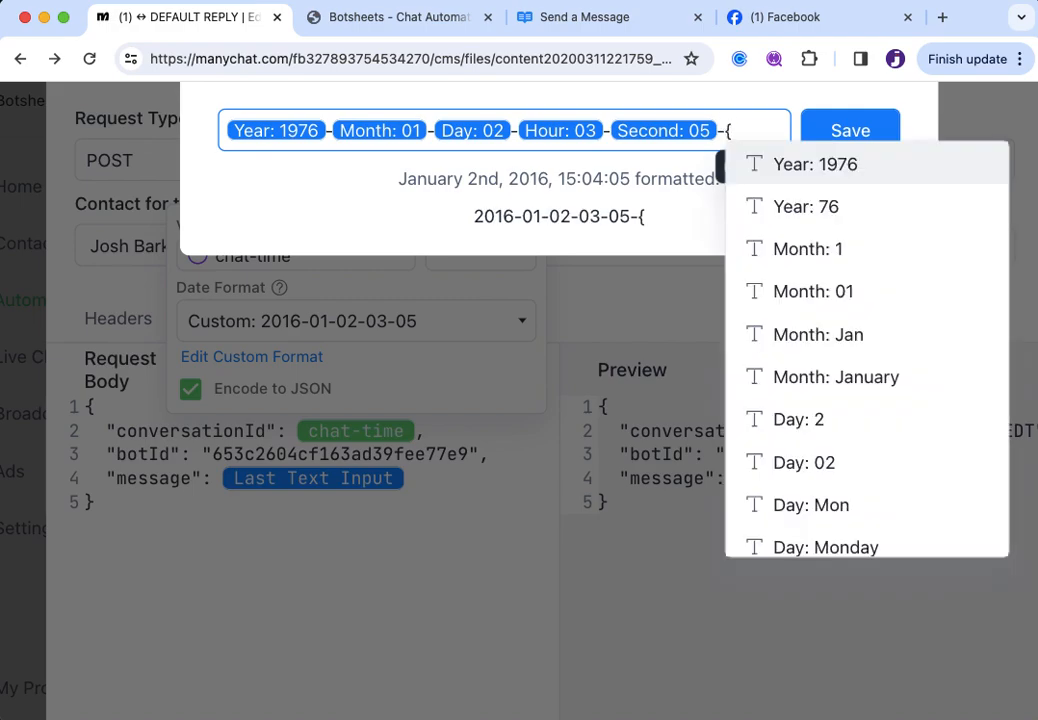
pyautogui.click(832, 184)
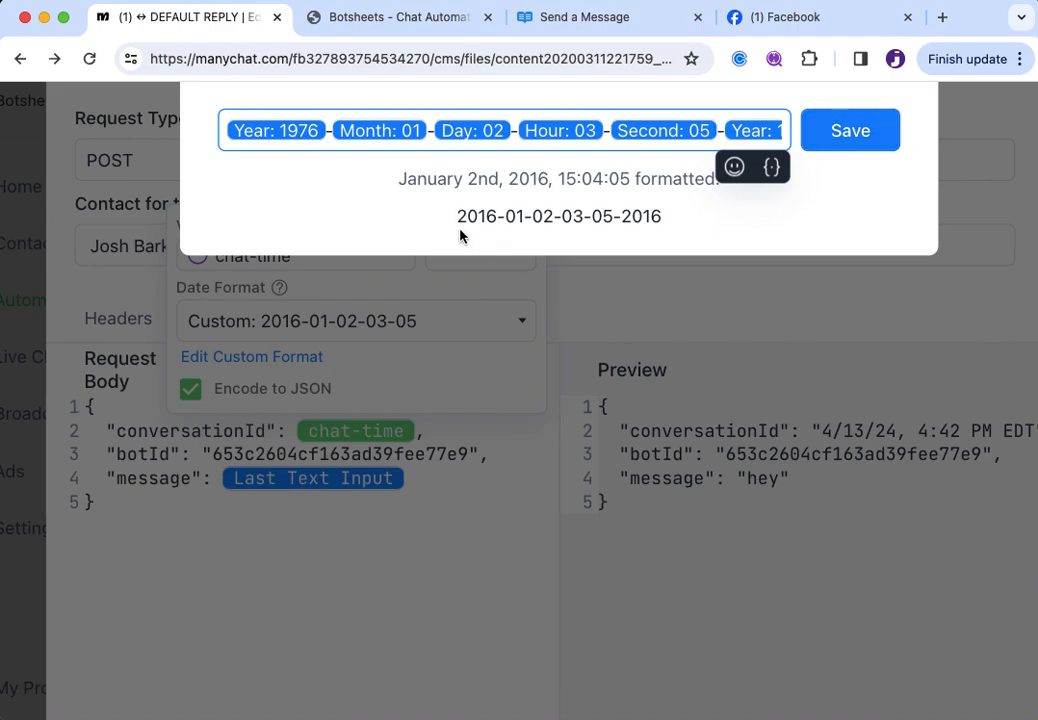
pyautogui.moveTo(461, 219); pyautogui.dragTo(665, 219)
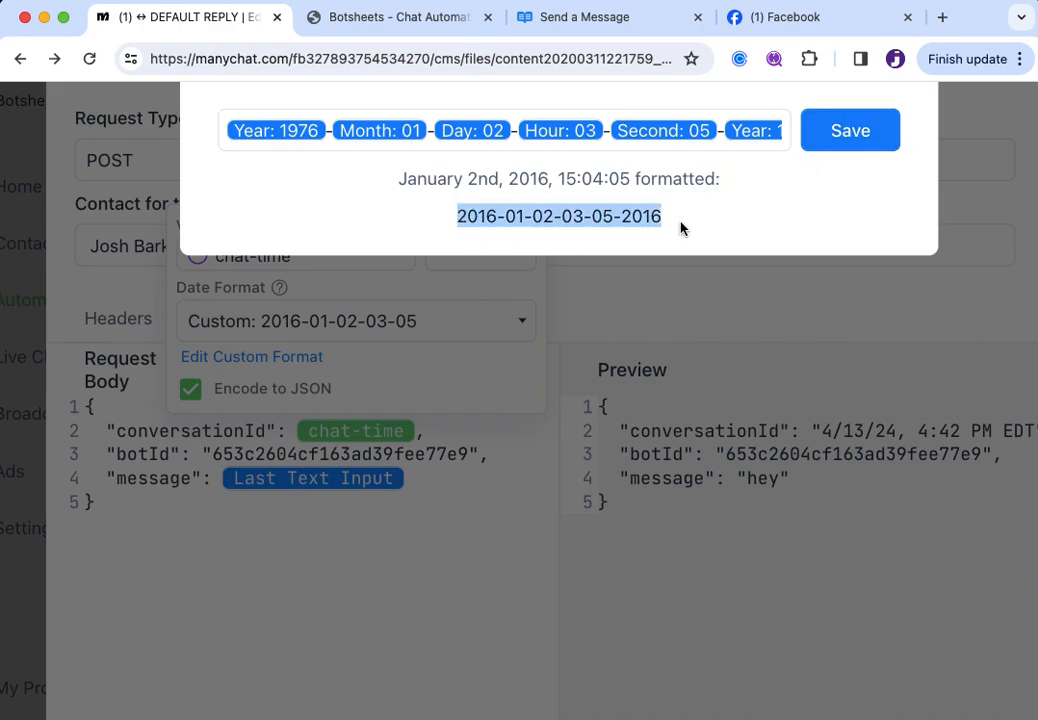
pyautogui.click(483, 217)
pyautogui.moveTo(473, 216); pyautogui.dragTo(686, 225)
pyautogui.click(551, 226)
pyautogui.moveTo(458, 219); pyautogui.dragTo(679, 227)
pyautogui.click(860, 131)
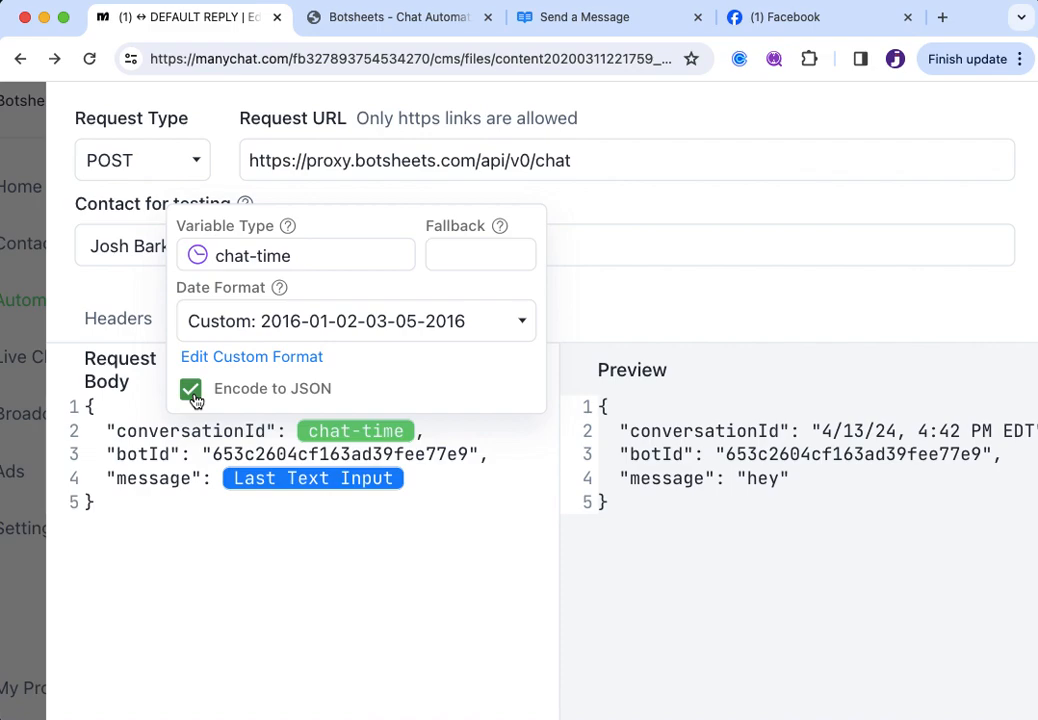
# Close the chat-time popup and review the Response and Response mapping tabs
pyautogui.click(303, 458)
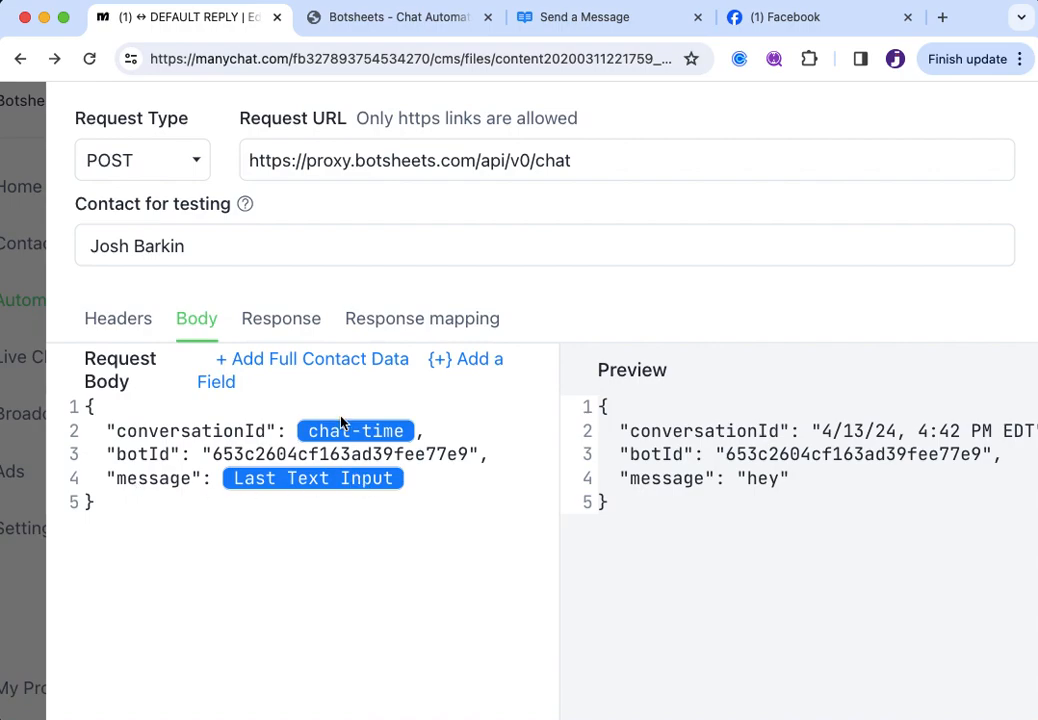
pyautogui.click(279, 328)
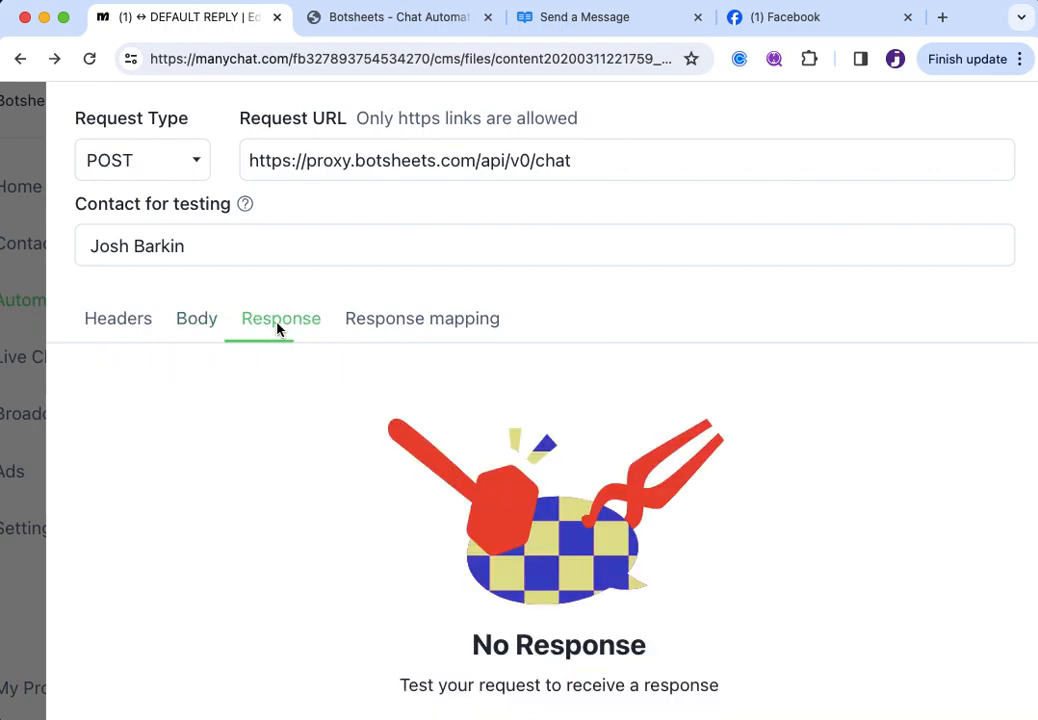
pyautogui.click(410, 322)
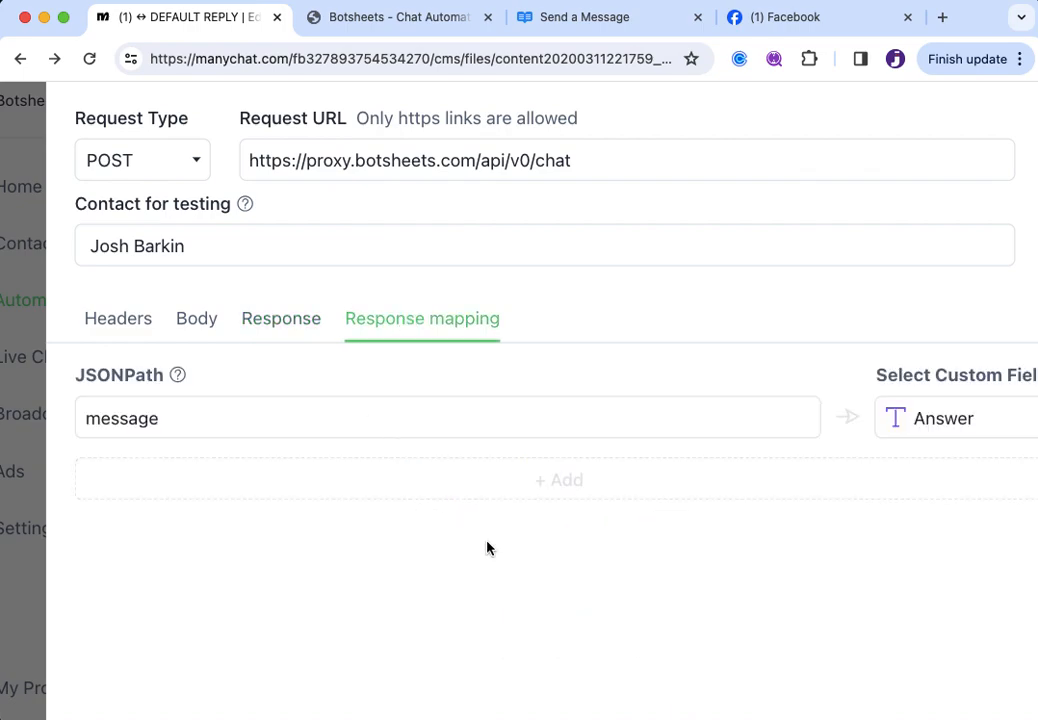
pyautogui.scroll(-3, 487, 548)
pyautogui.scroll(3, 315, 503)
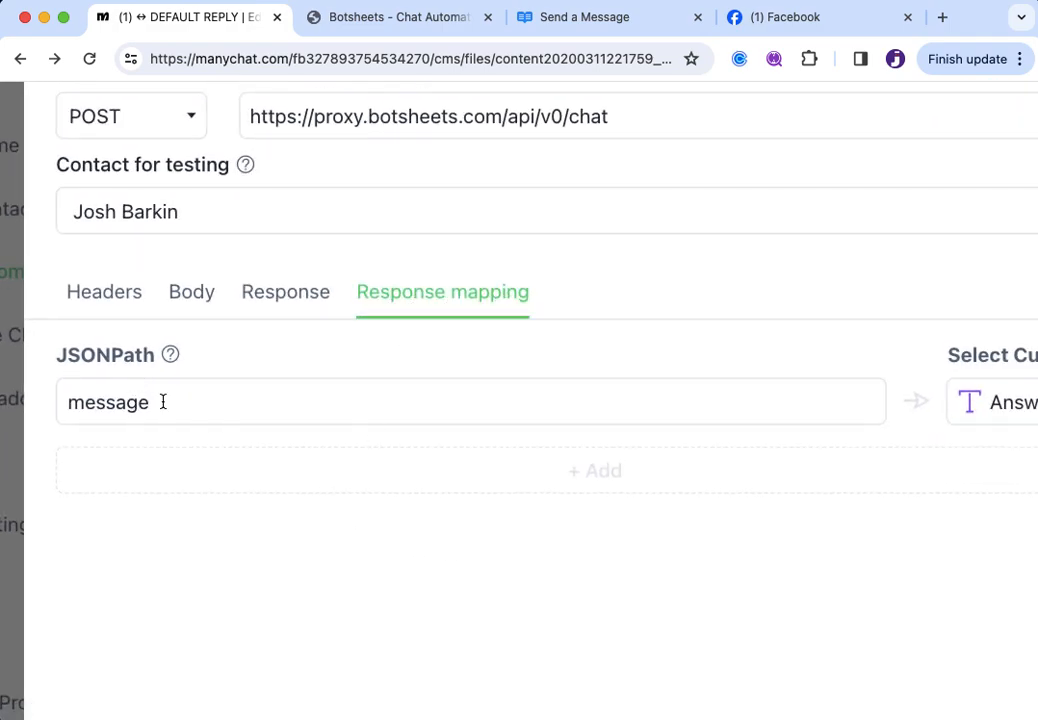
pyautogui.moveTo(163, 402); pyautogui.dragTo(19, 398)
pyautogui.click(434, 592)
# Confirm the message path stays mapped to the Answer field and save the request
pyautogui.hscroll(1, 434, 592)
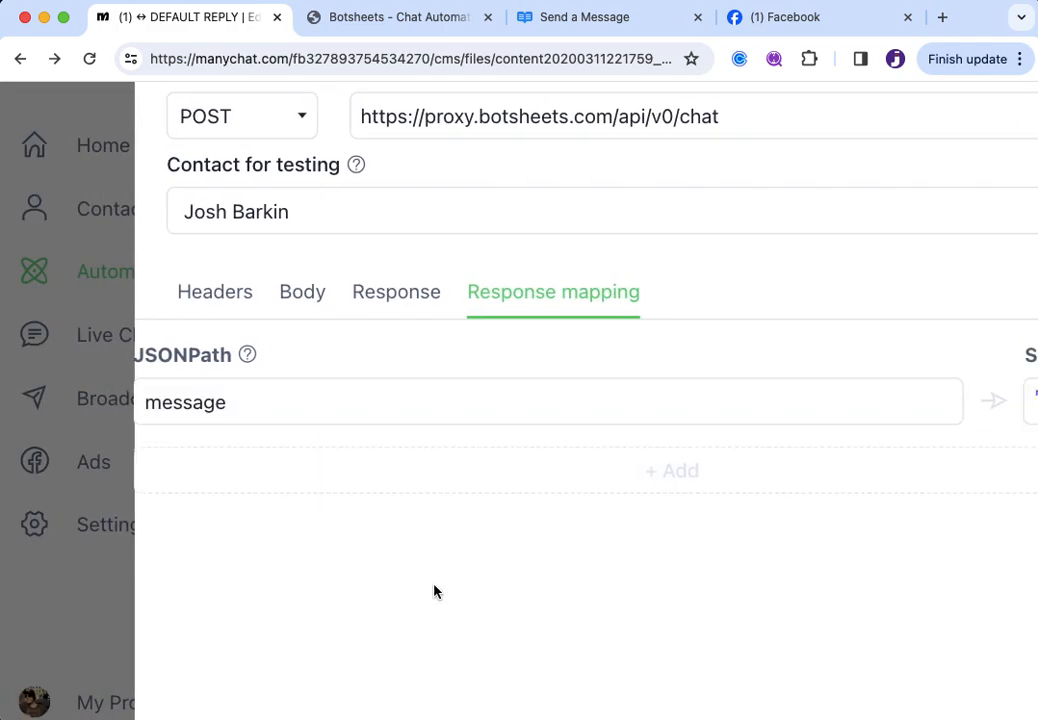
pyautogui.hscroll(2, 434, 592)
pyautogui.hscroll(1, 916, 398)
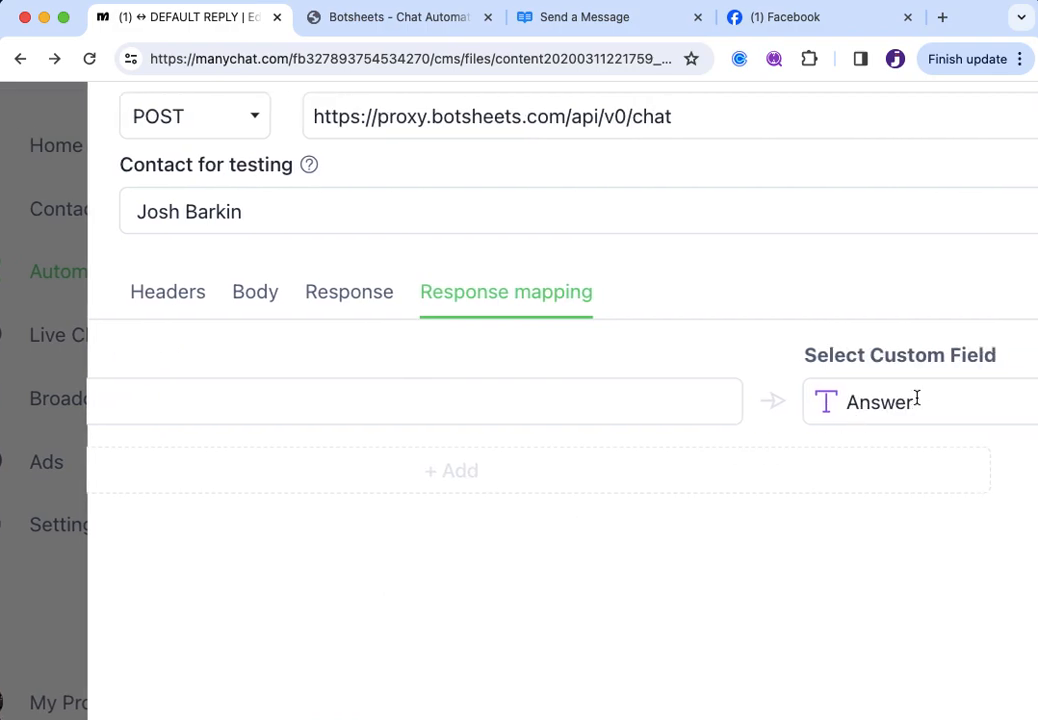
pyautogui.scroll(-2, 916, 398)
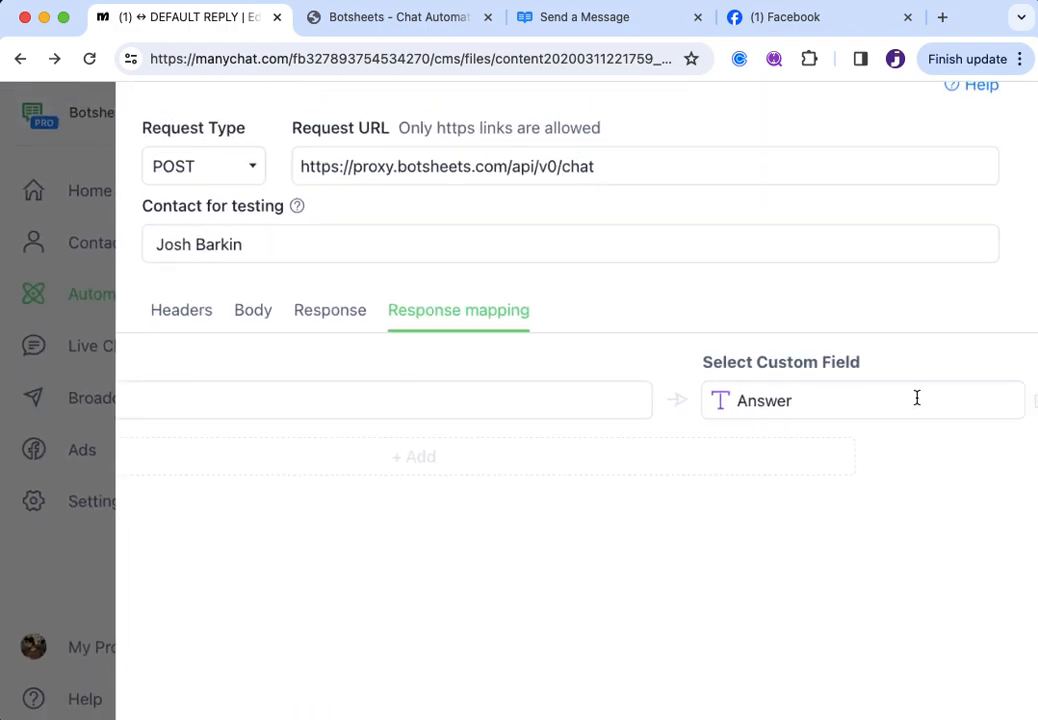
pyautogui.hscroll(-2, 456, 393)
pyautogui.hscroll(-1, 456, 393)
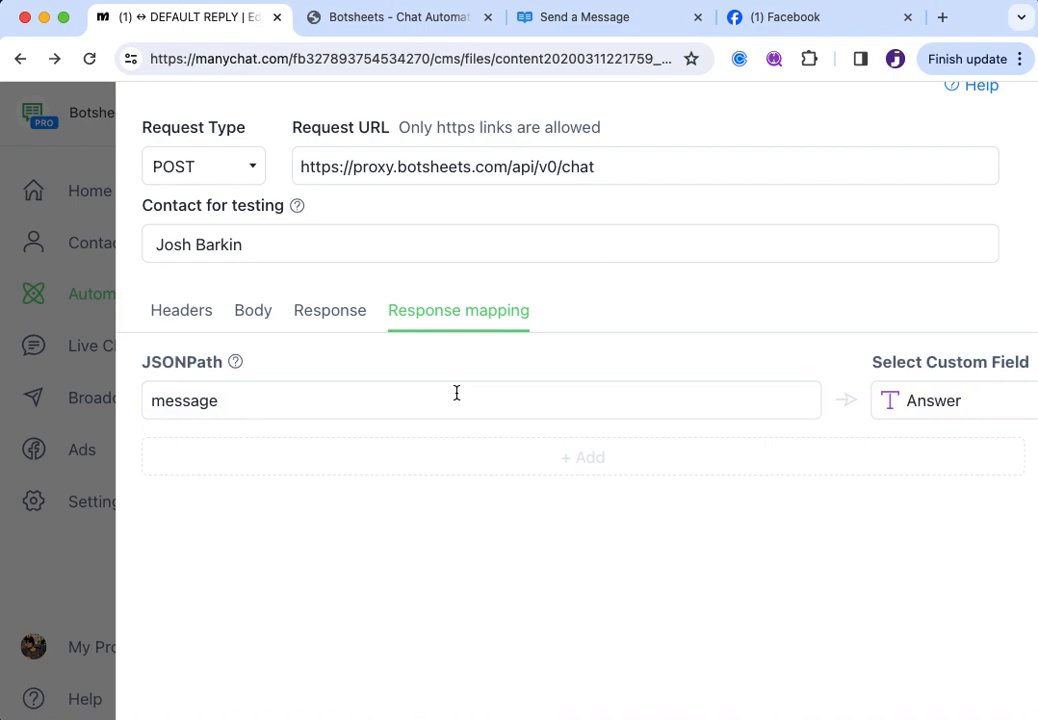
pyautogui.hscroll(3, 456, 393)
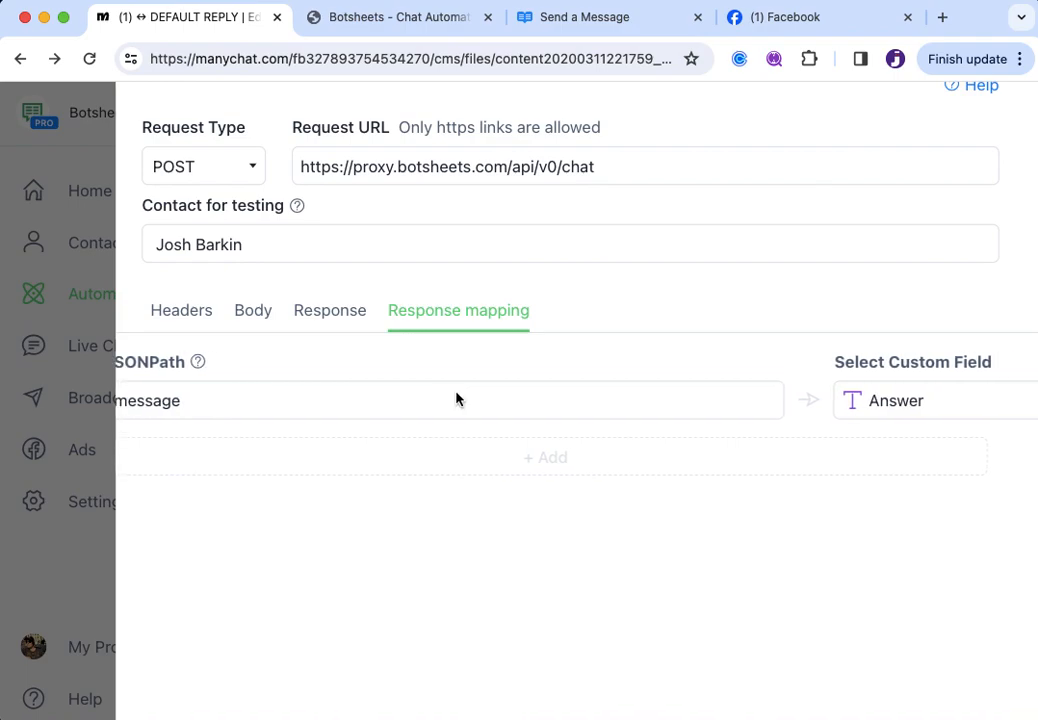
pyautogui.click(838, 401)
pyautogui.click(766, 318)
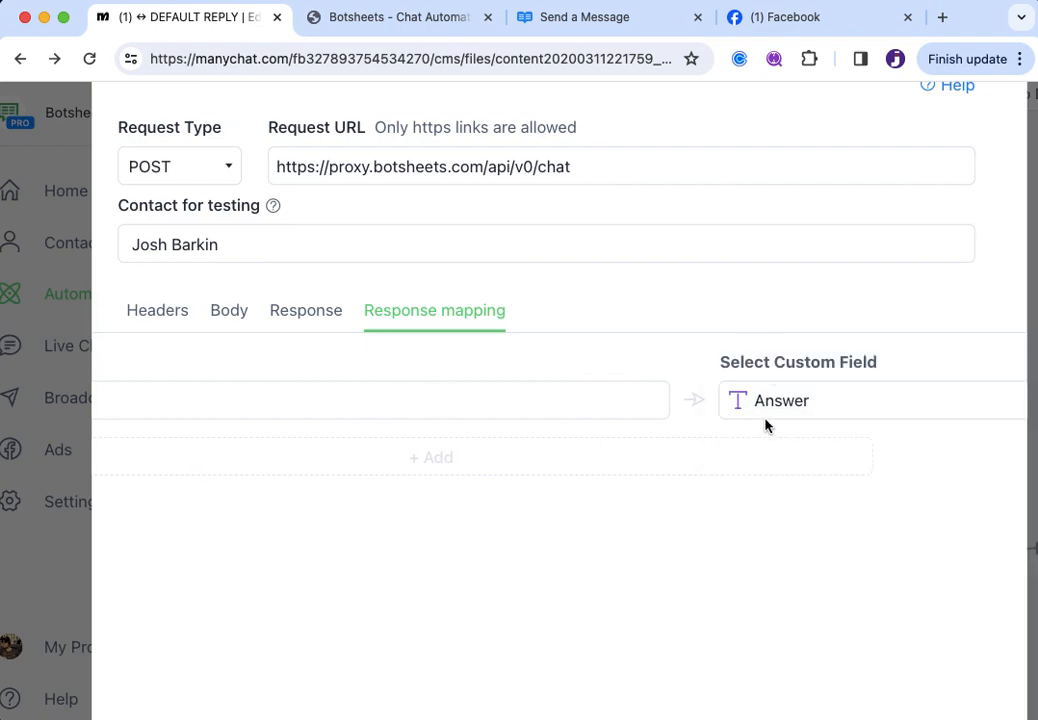
pyautogui.scroll(-3, 763, 405)
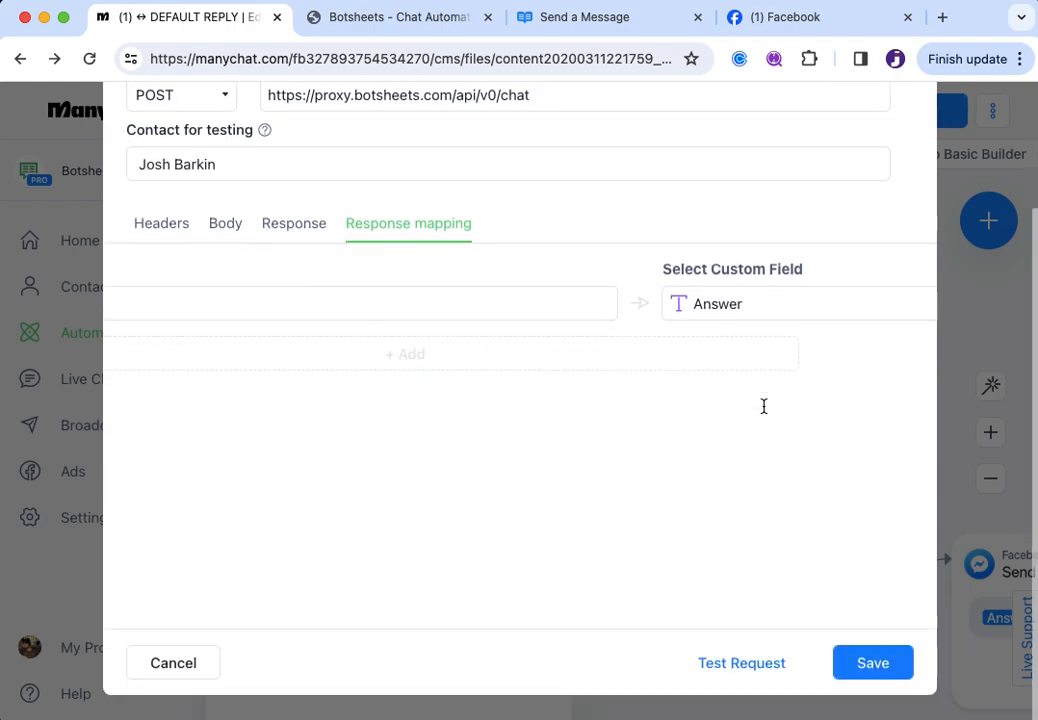
pyautogui.click(866, 665)
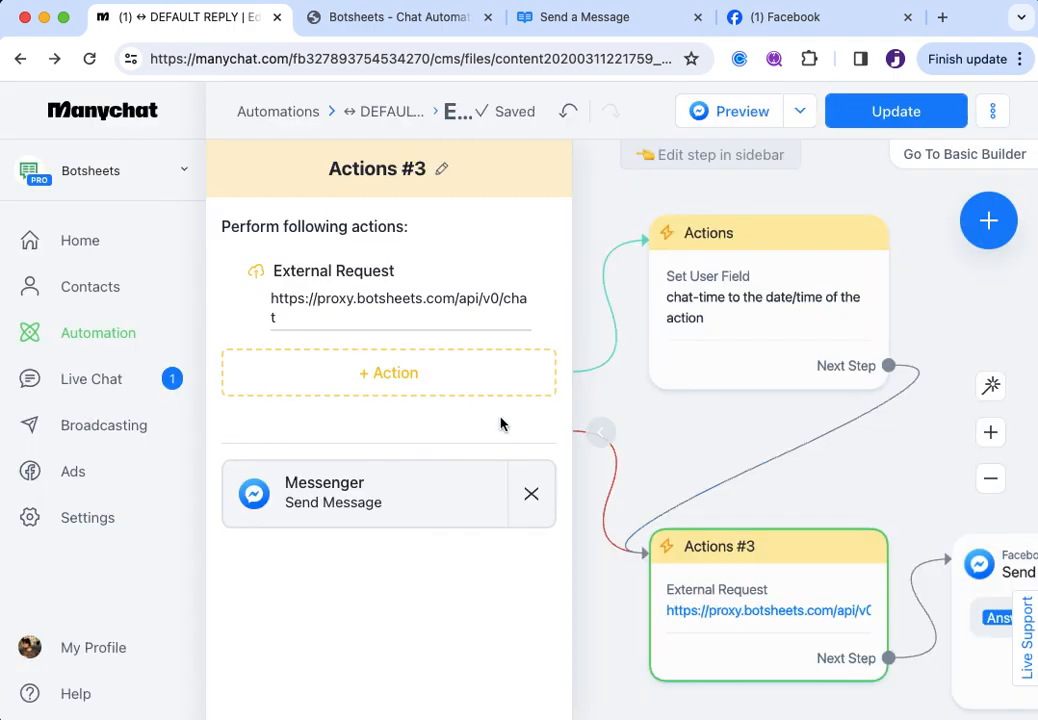
# Test the External Request, getting 200 OK with a Botsheets greeting, then save it
pyautogui.click(403, 320)
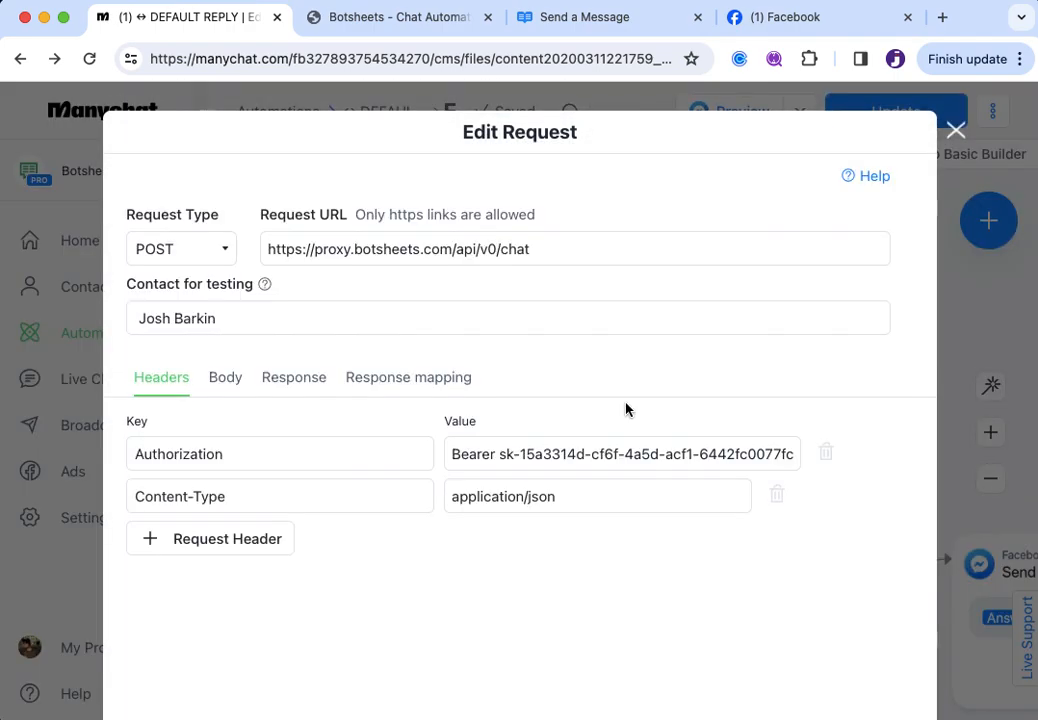
pyautogui.scroll(-3, 626, 409)
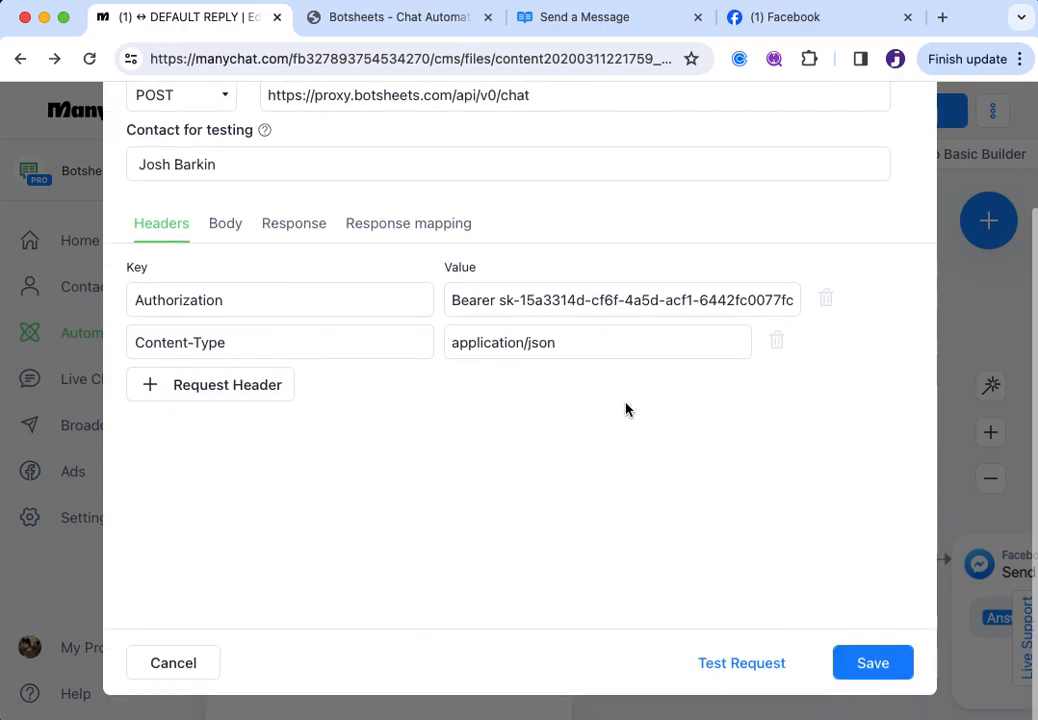
pyautogui.click(736, 667)
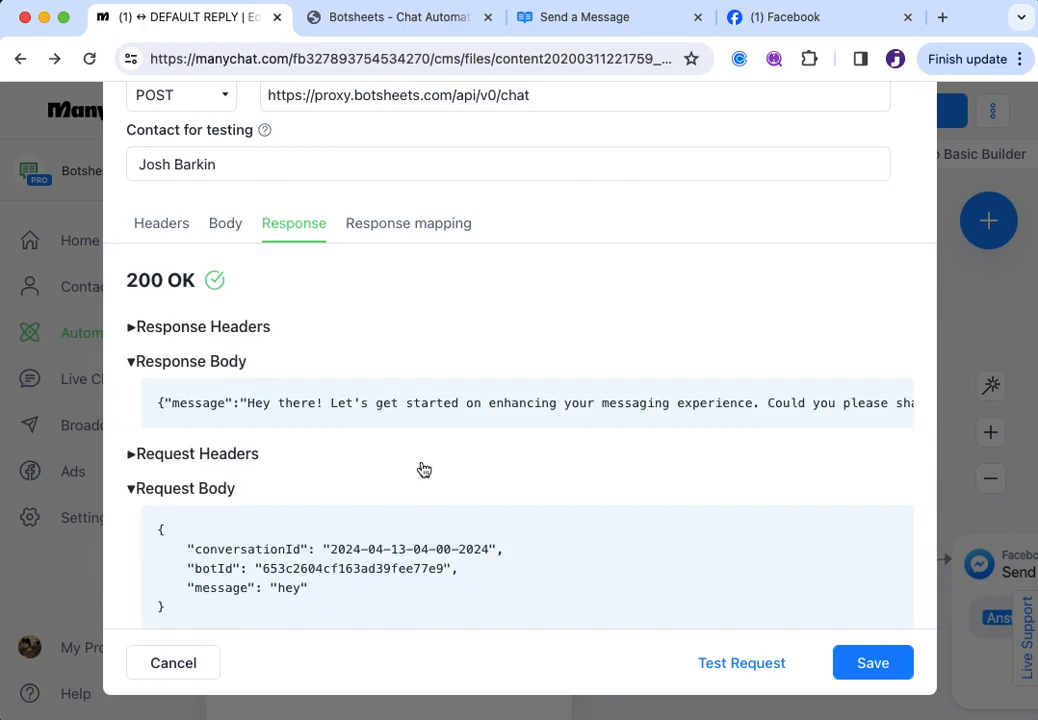
pyautogui.moveTo(125, 281); pyautogui.dragTo(263, 287)
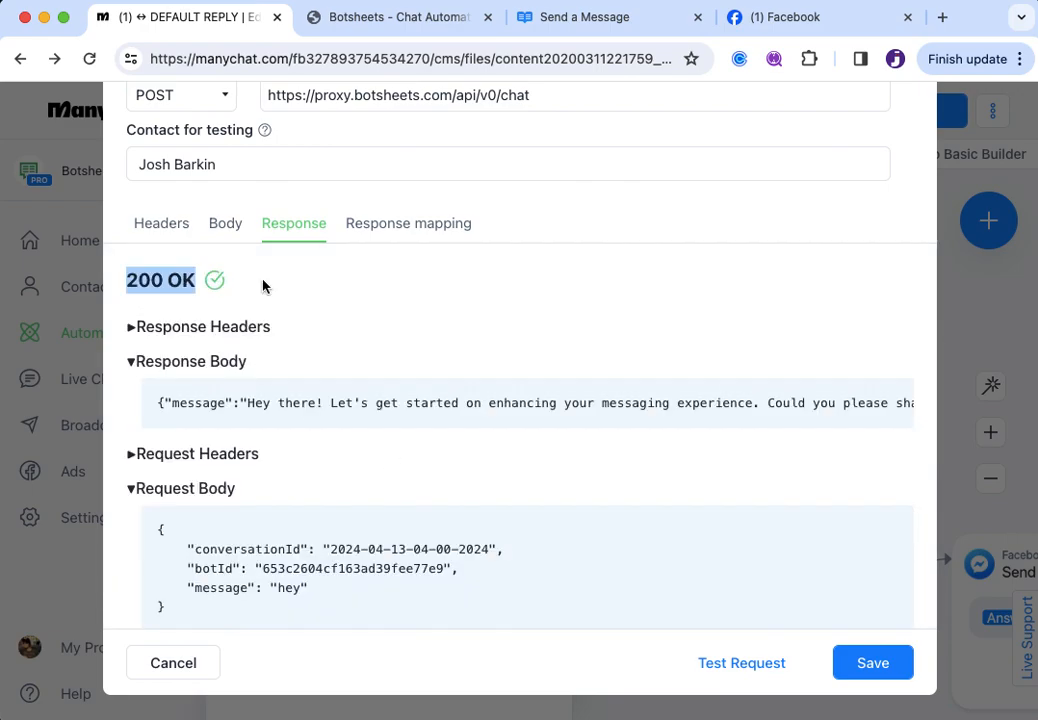
pyautogui.click(263, 287)
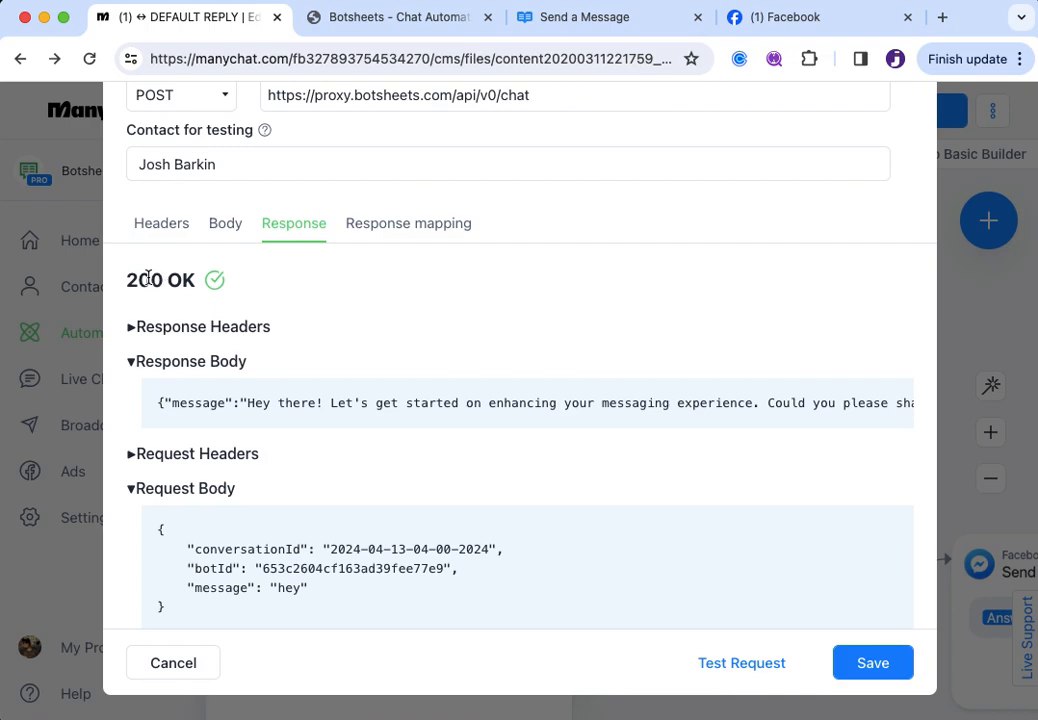
pyautogui.click(133, 362)
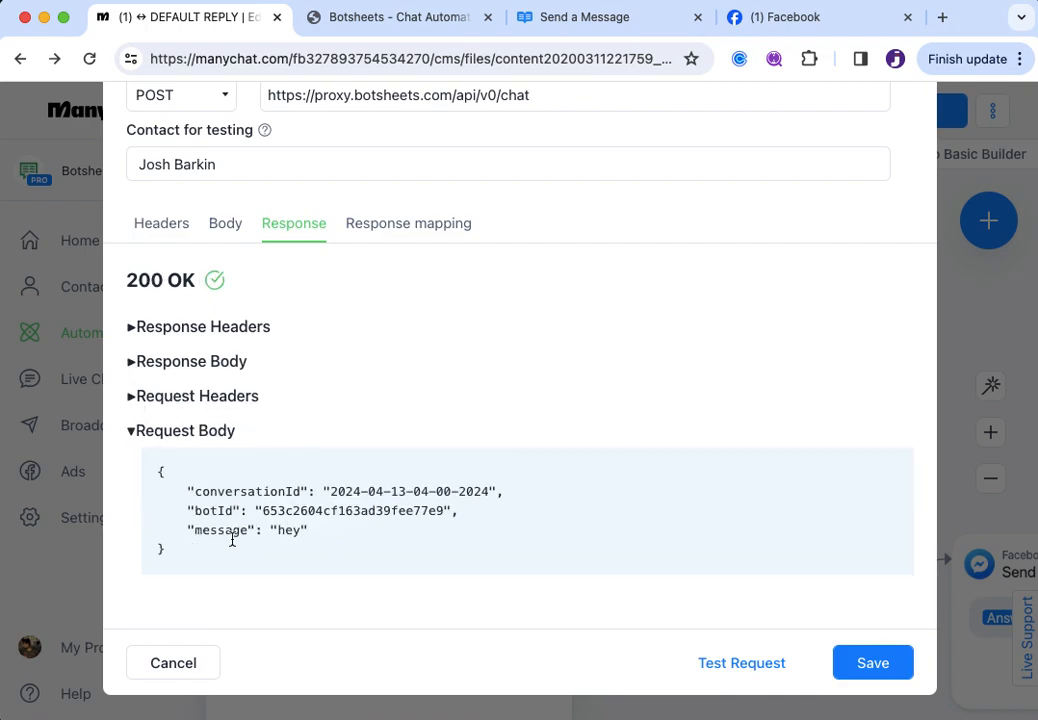
pyautogui.click(134, 433)
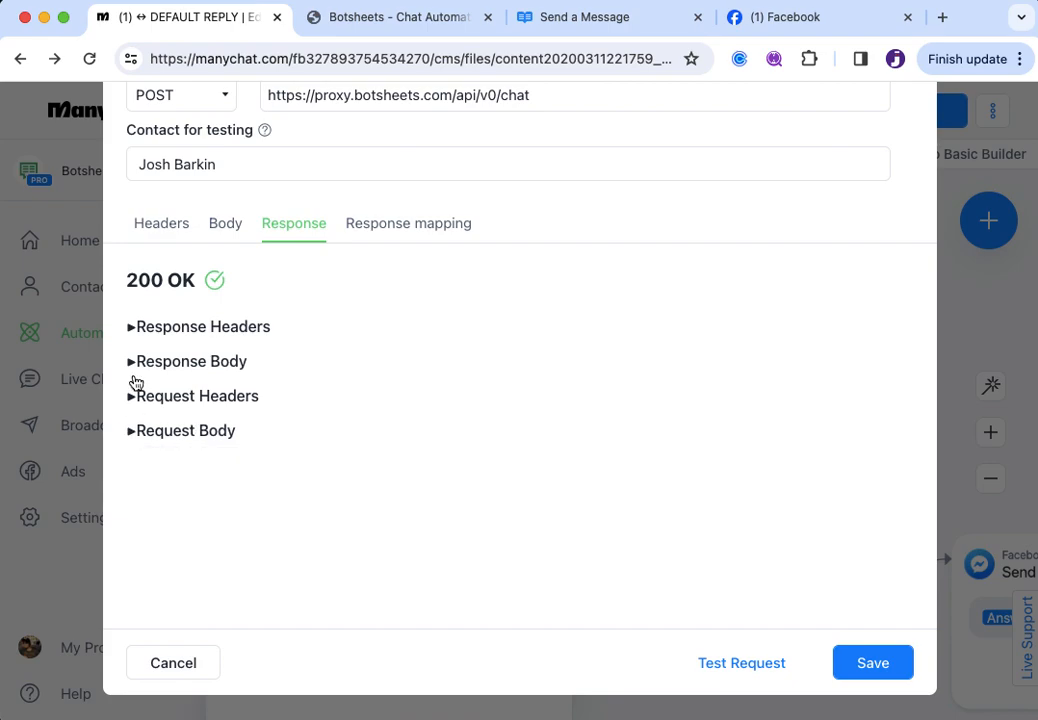
pyautogui.click(860, 664)
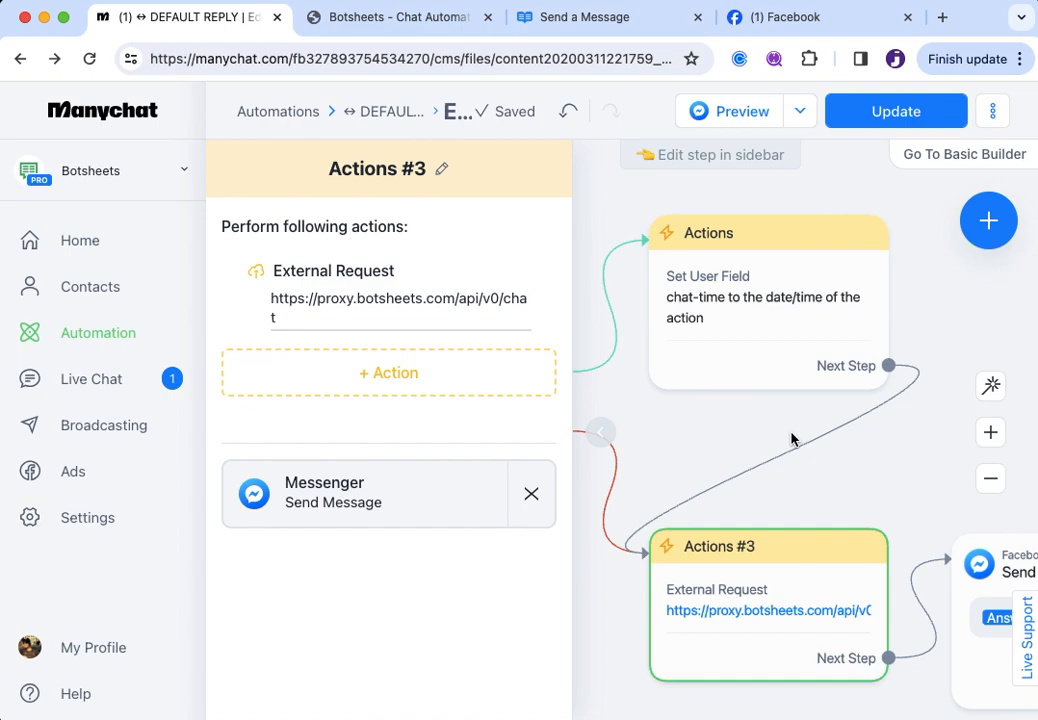
# Publish the Default Reply flow with Update and move the Actions #5 step up and right
pyautogui.scroll(-3, 776, 442)
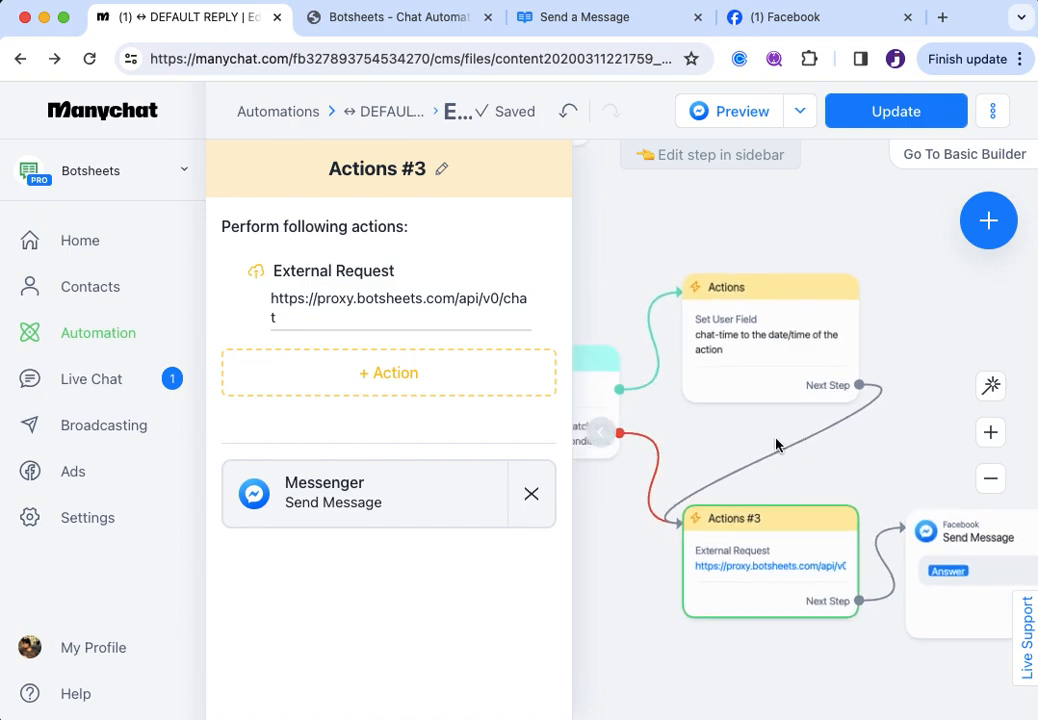
pyautogui.scroll(1, 776, 442)
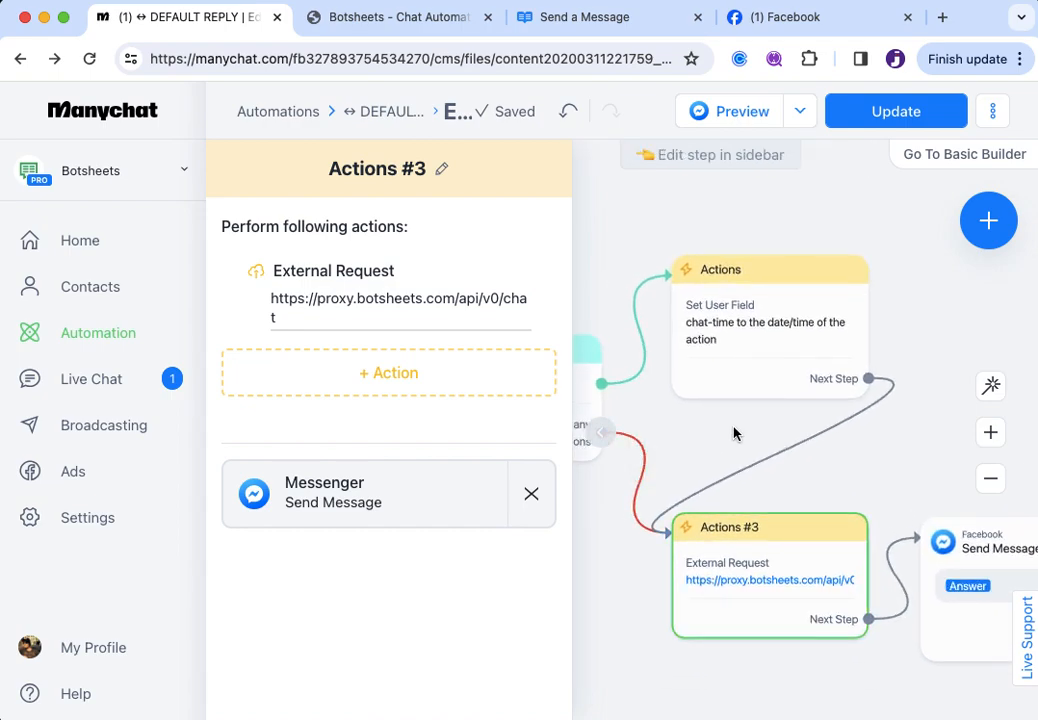
pyautogui.click(734, 432)
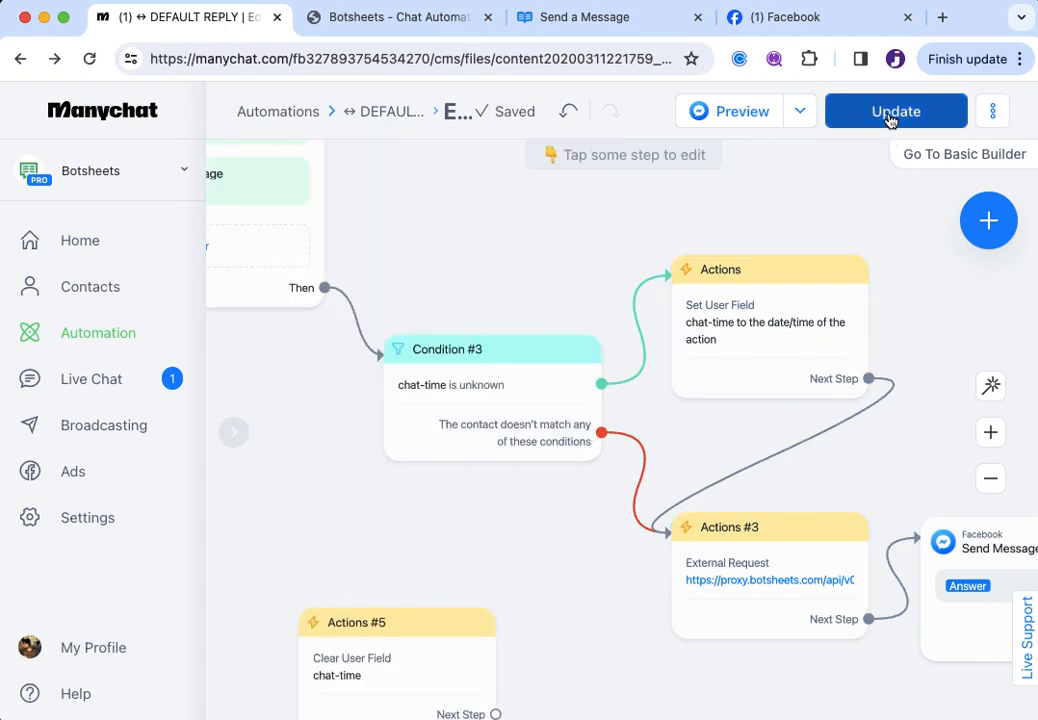
pyautogui.click(889, 113)
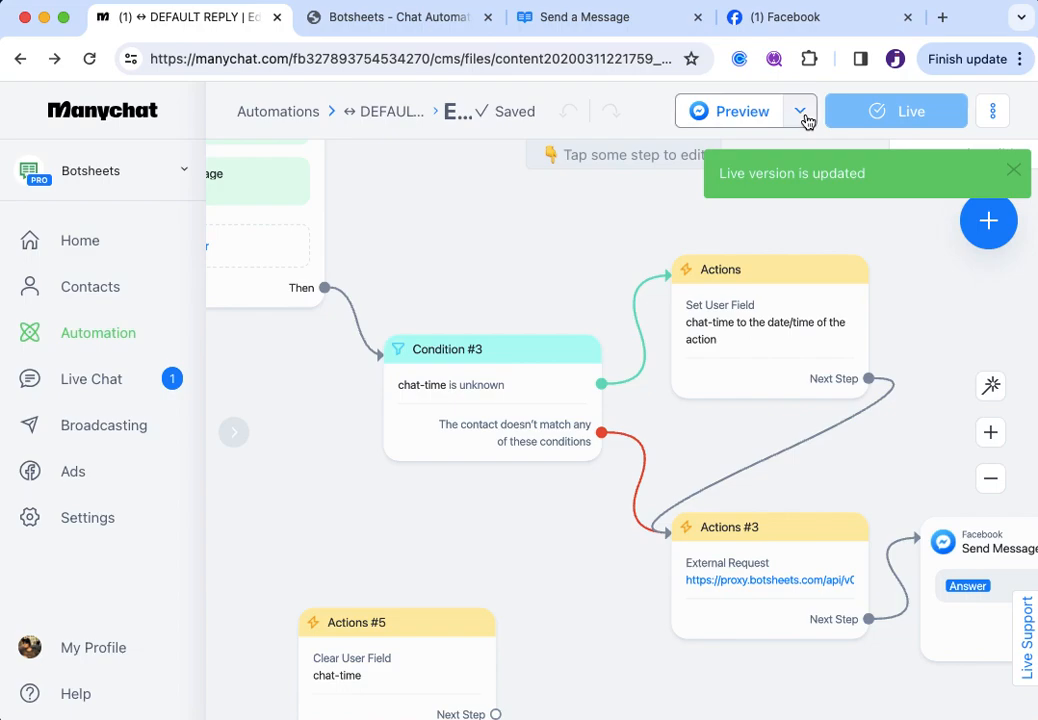
pyautogui.moveTo(420, 638); pyautogui.dragTo(475, 568)
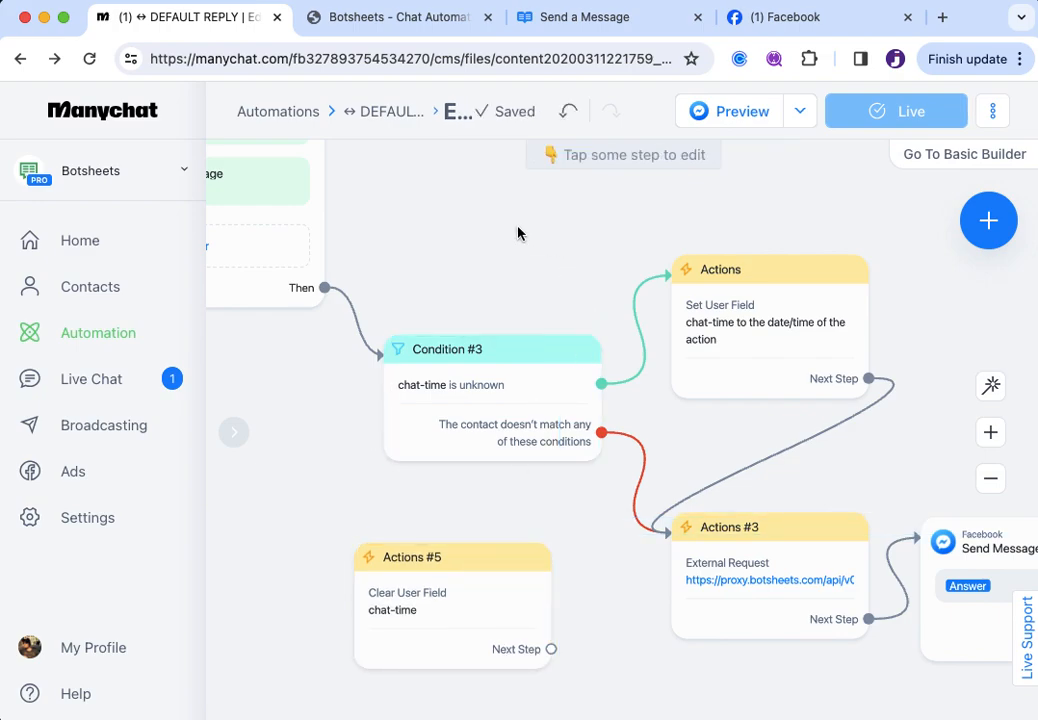
pyautogui.moveTo(335, 292)
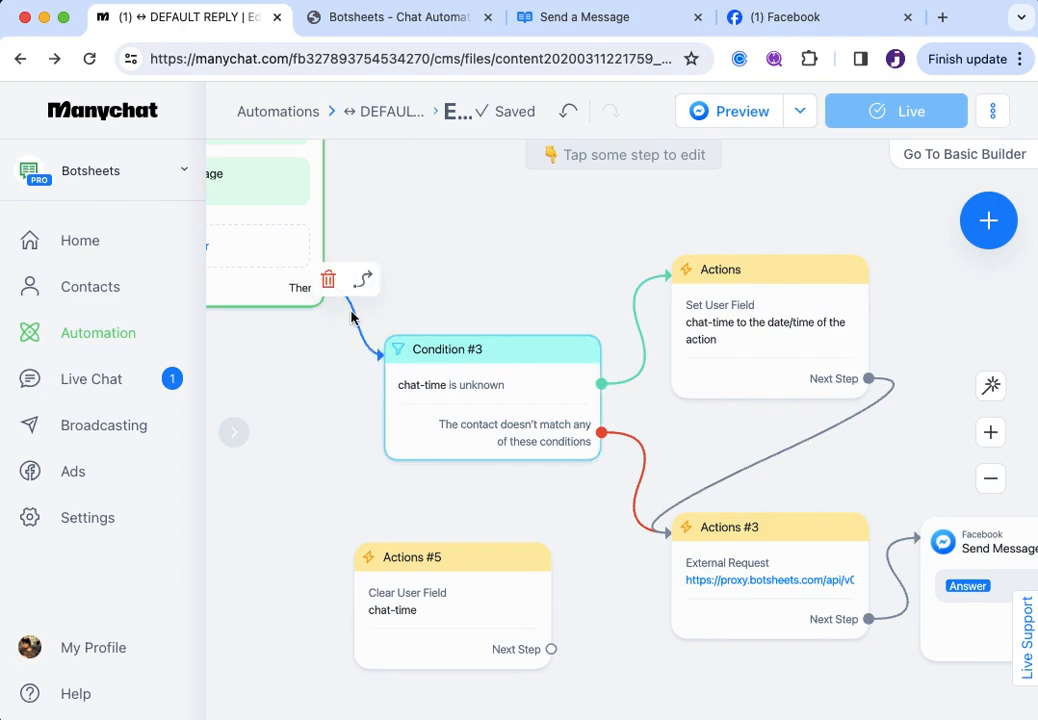
# Reroute the trigger's Then connection from Condition #3 to Actions #5
pyautogui.click(363, 330)
pyautogui.click(386, 305)
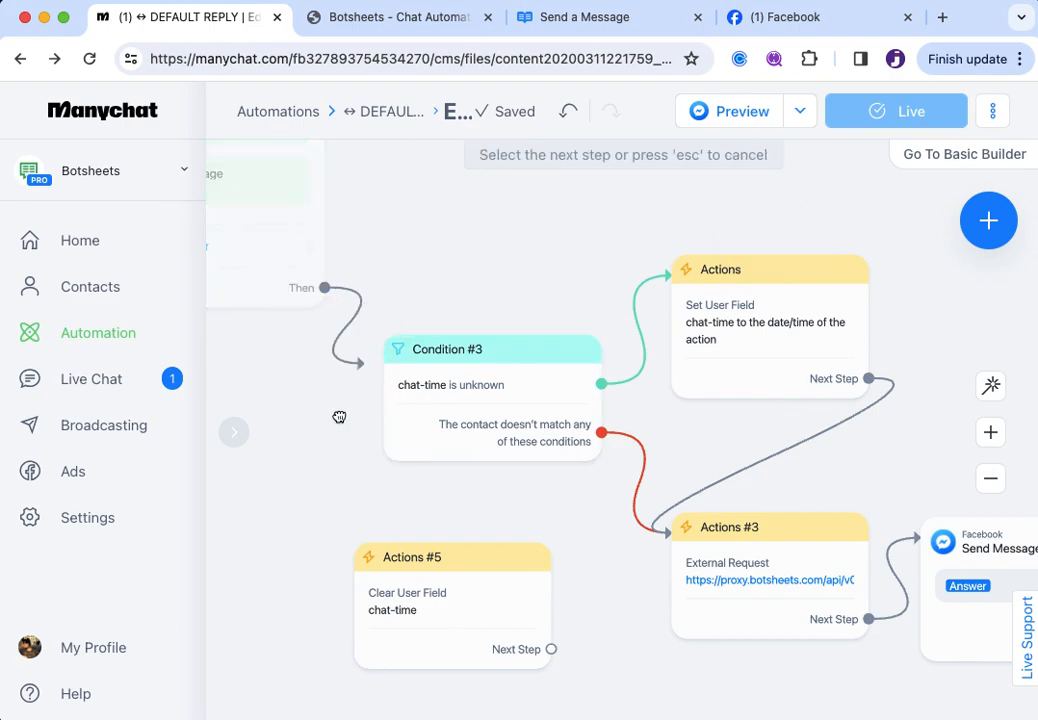
pyautogui.click(372, 568)
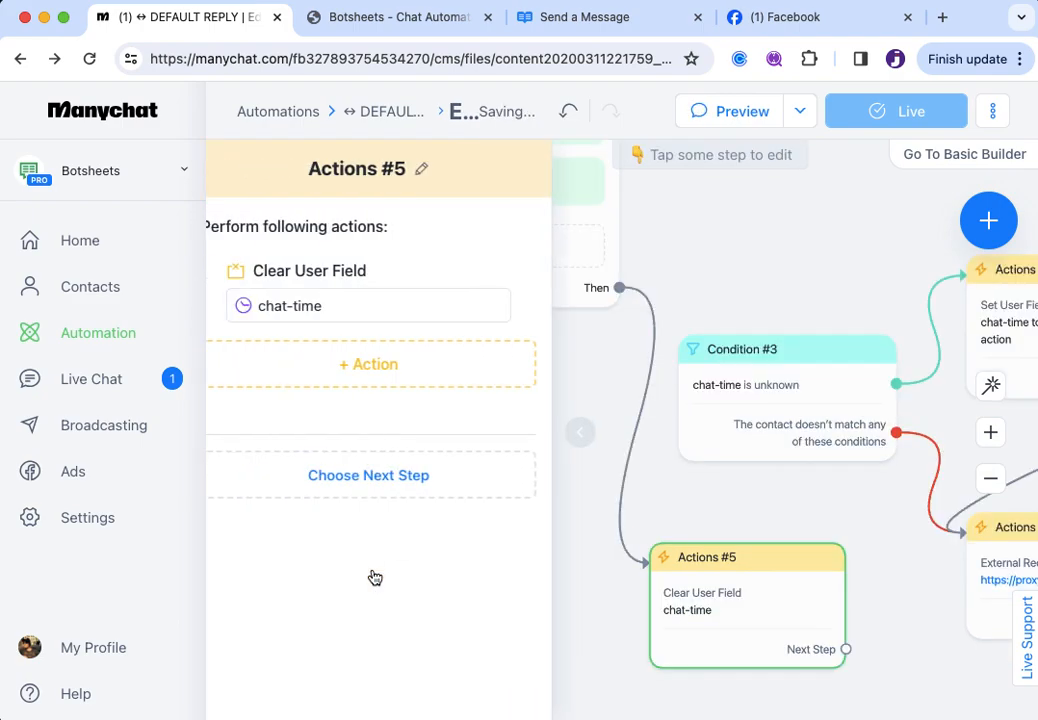
pyautogui.click(762, 243)
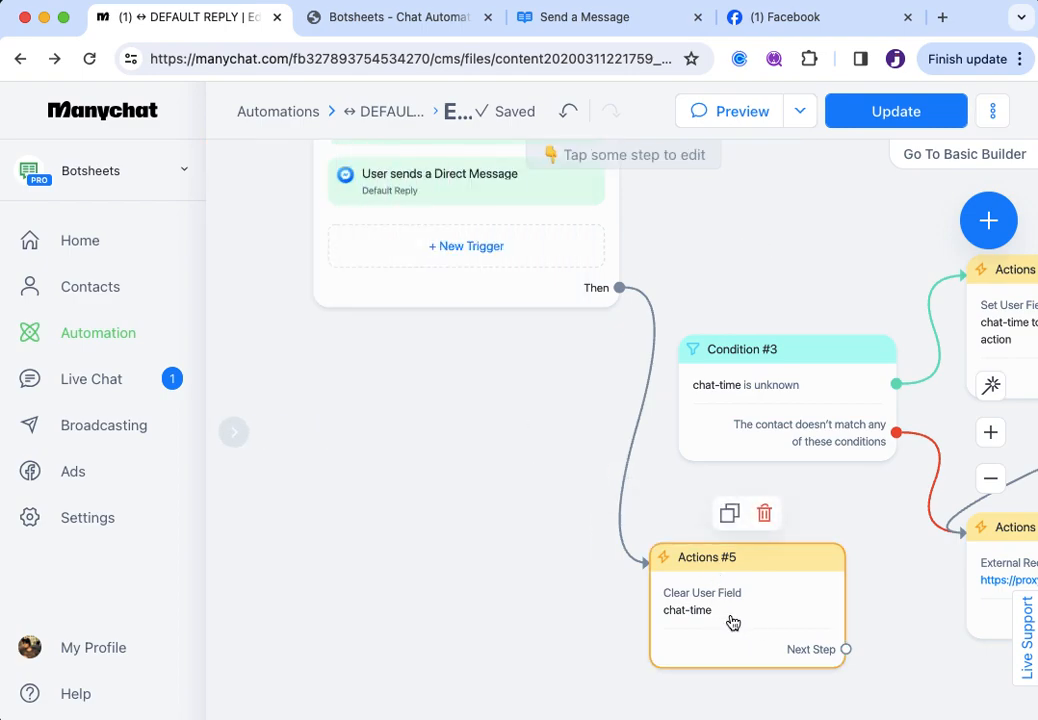
# Reconnect the trigger's Then output to Condition #3 and republish the flow with Update
pyautogui.moveTo(638, 426)
pyautogui.click(657, 408)
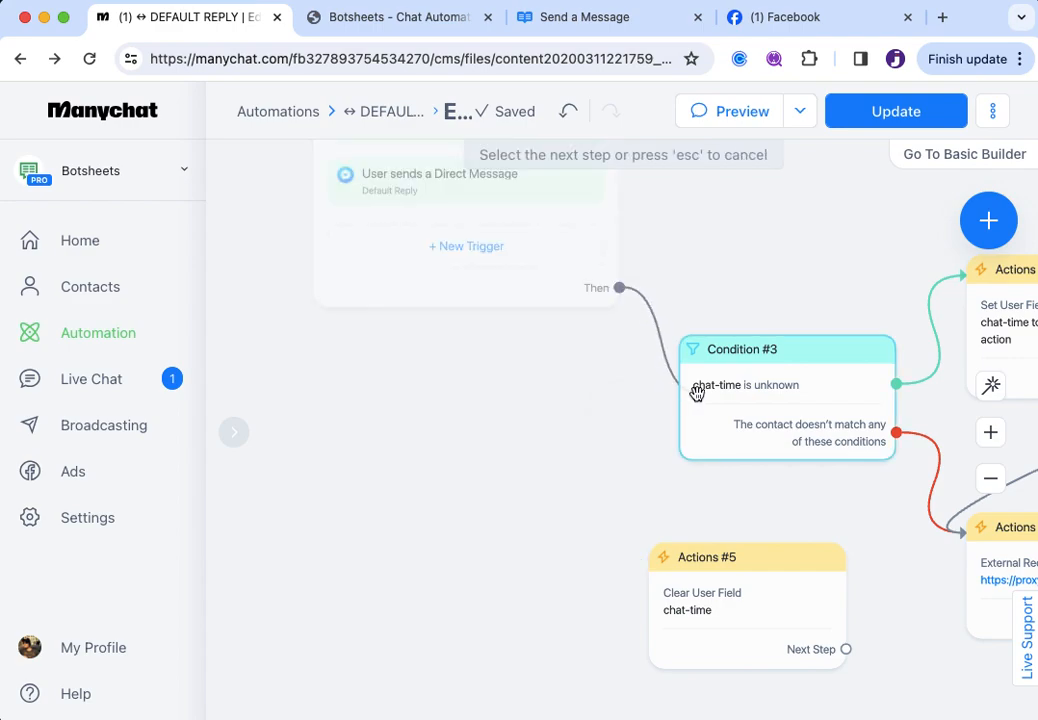
pyautogui.click(695, 389)
pyautogui.moveTo(868, 521); pyautogui.dragTo(644, 535)
pyautogui.scroll(-2, 644, 535)
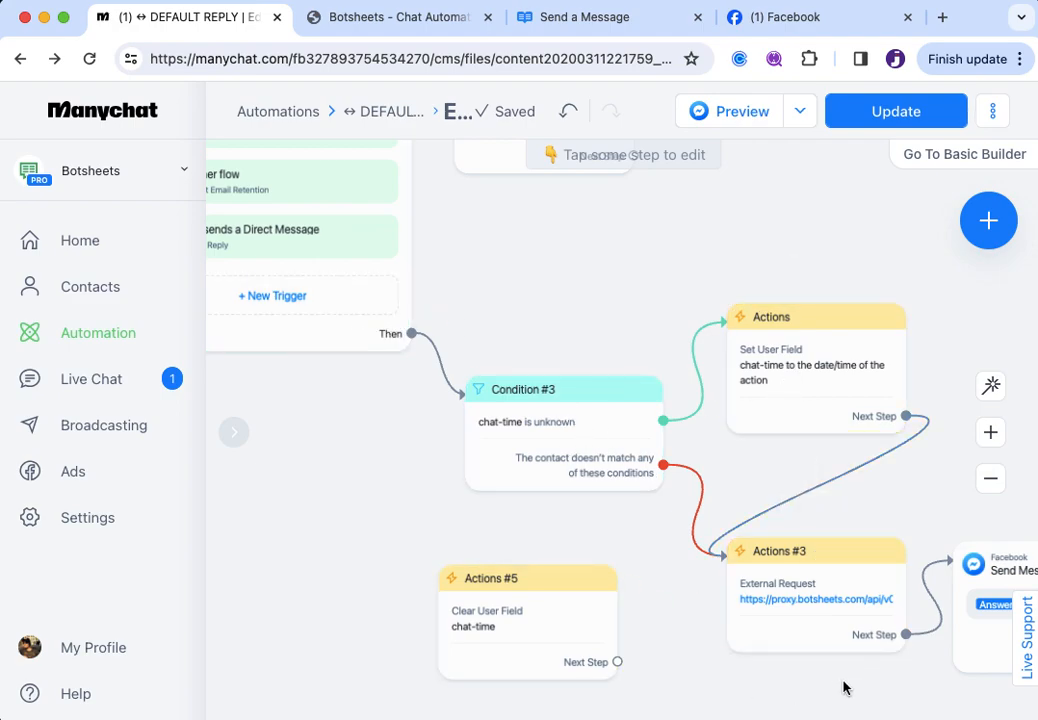
pyautogui.moveTo(843, 688); pyautogui.dragTo(789, 680)
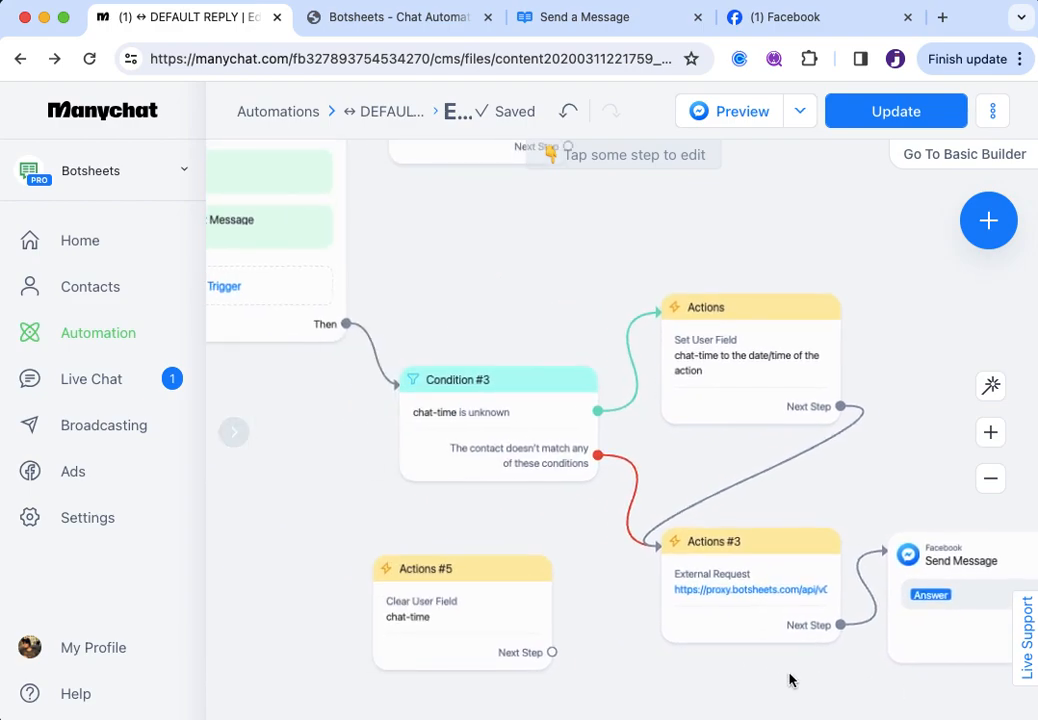
pyautogui.click(892, 112)
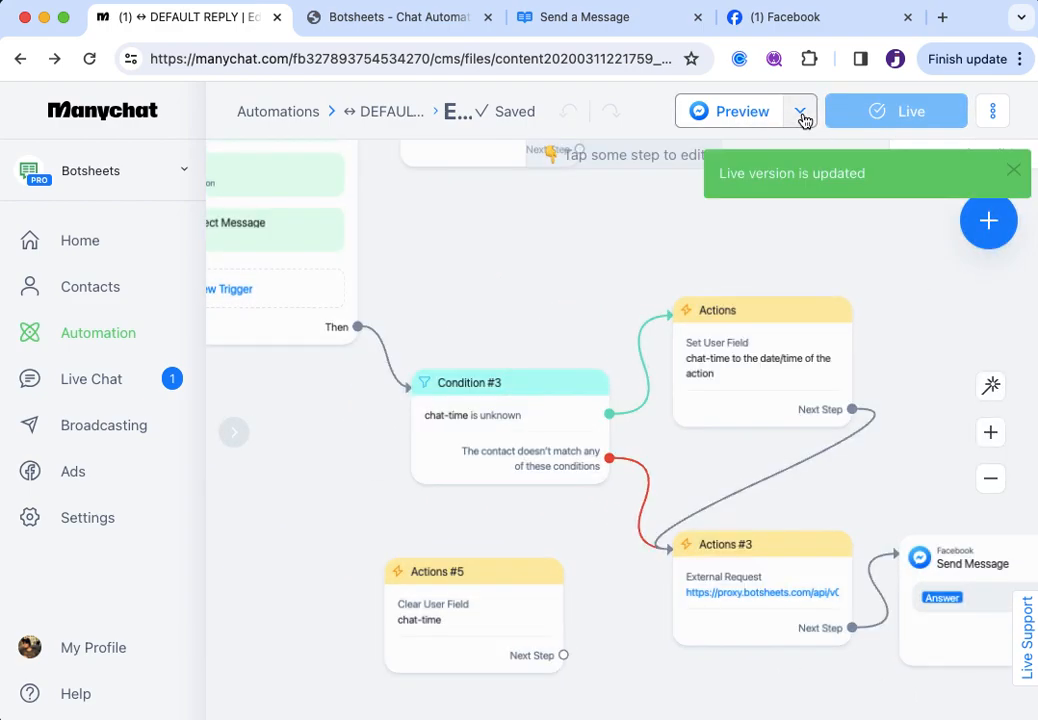
# Keep the preview set to In Facebook and bring up the Botsheets page's Messenger chat
pyautogui.click(803, 117)
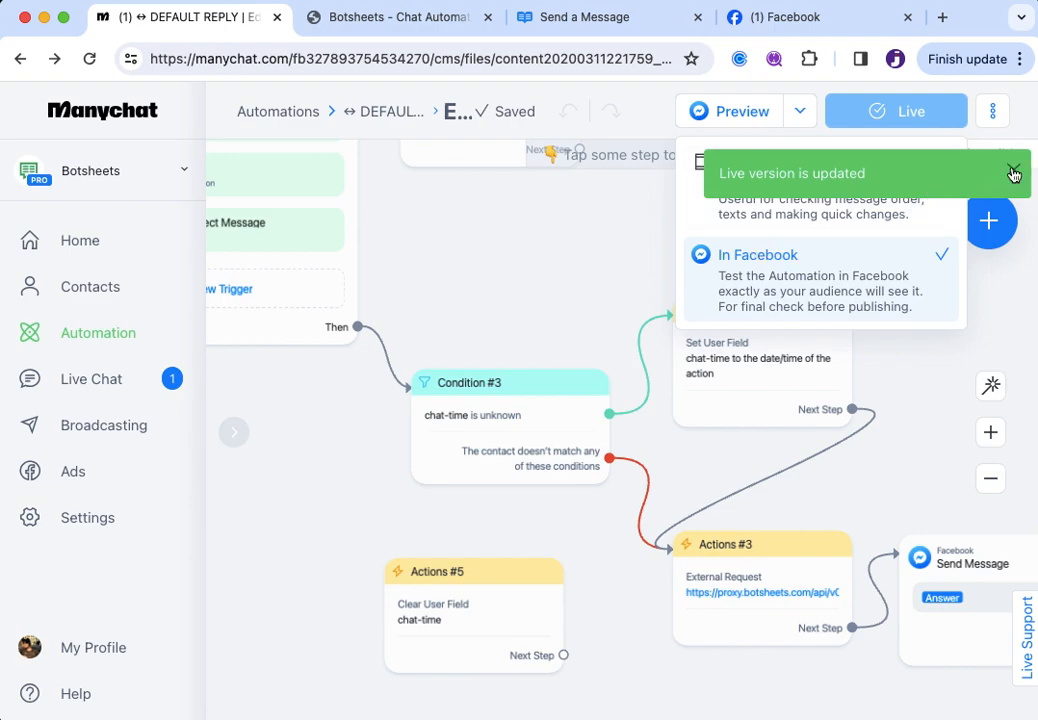
pyautogui.click(1013, 174)
pyautogui.click(806, 117)
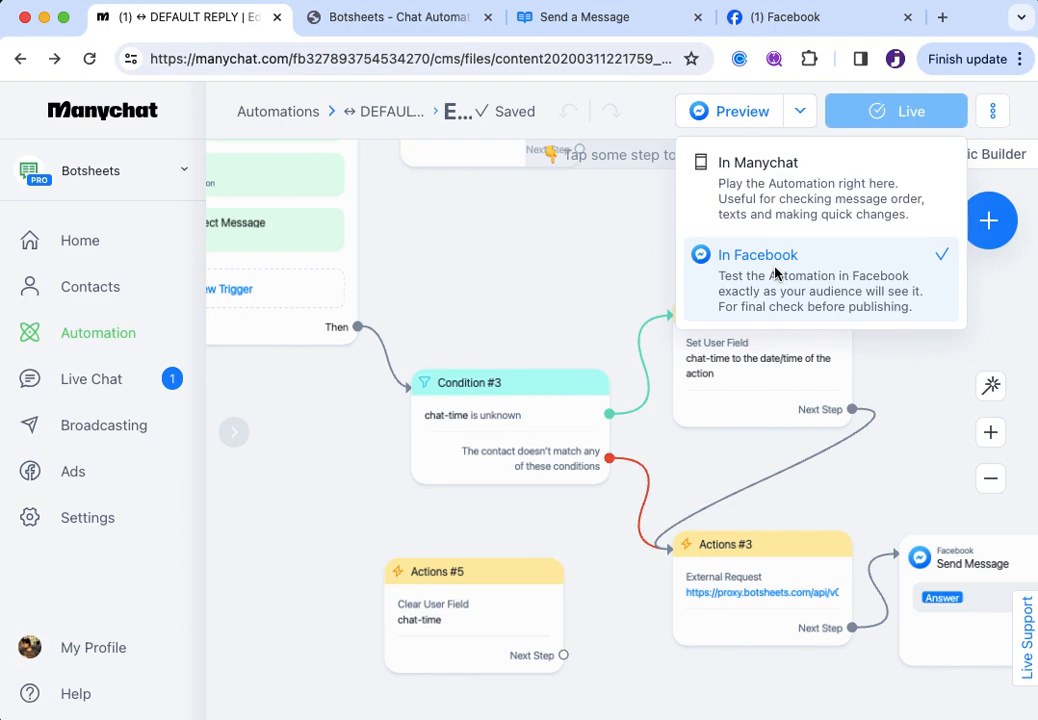
pyautogui.click(810, 24)
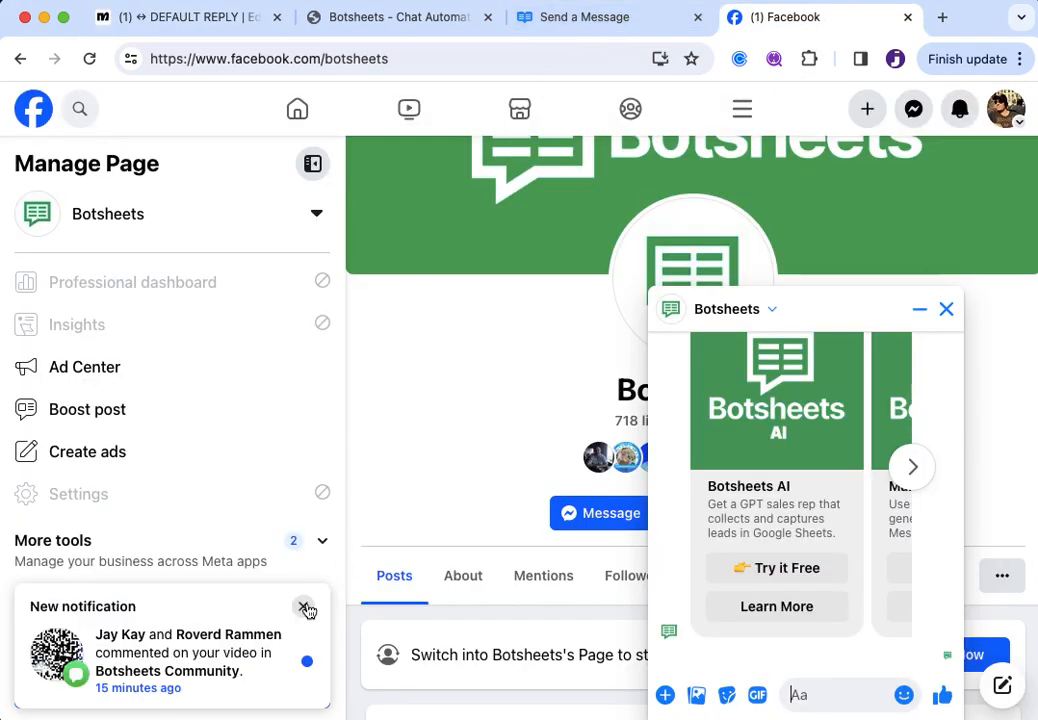
# Send 'I need some help' to the Botsheets page in Messenger
pyautogui.click(304, 610)
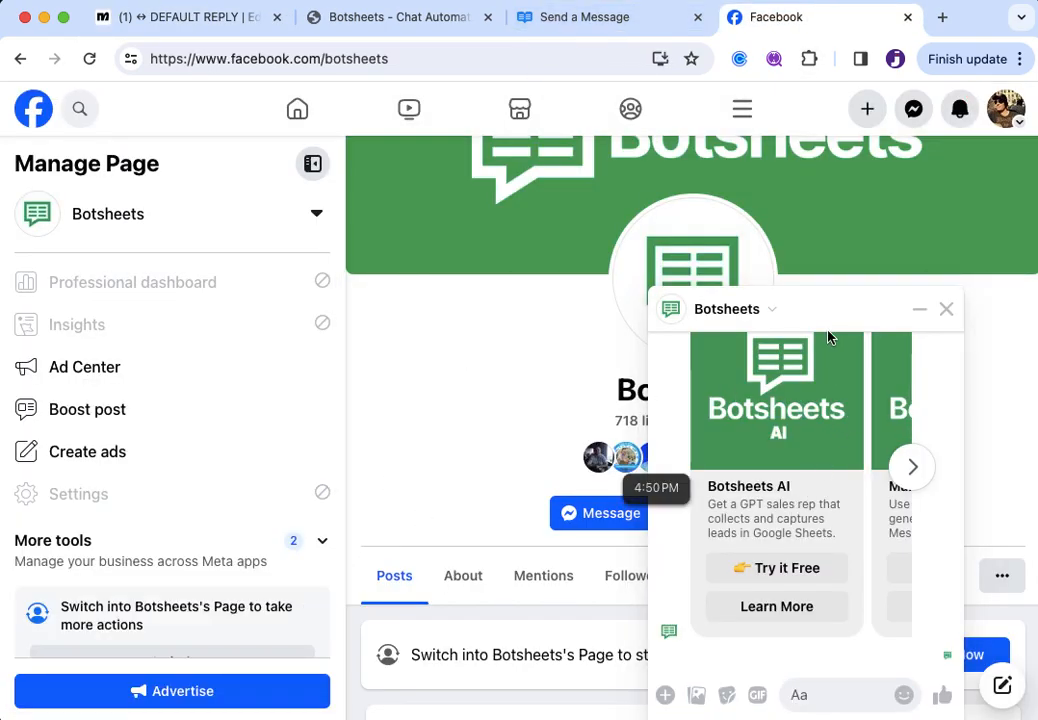
pyautogui.click(857, 642)
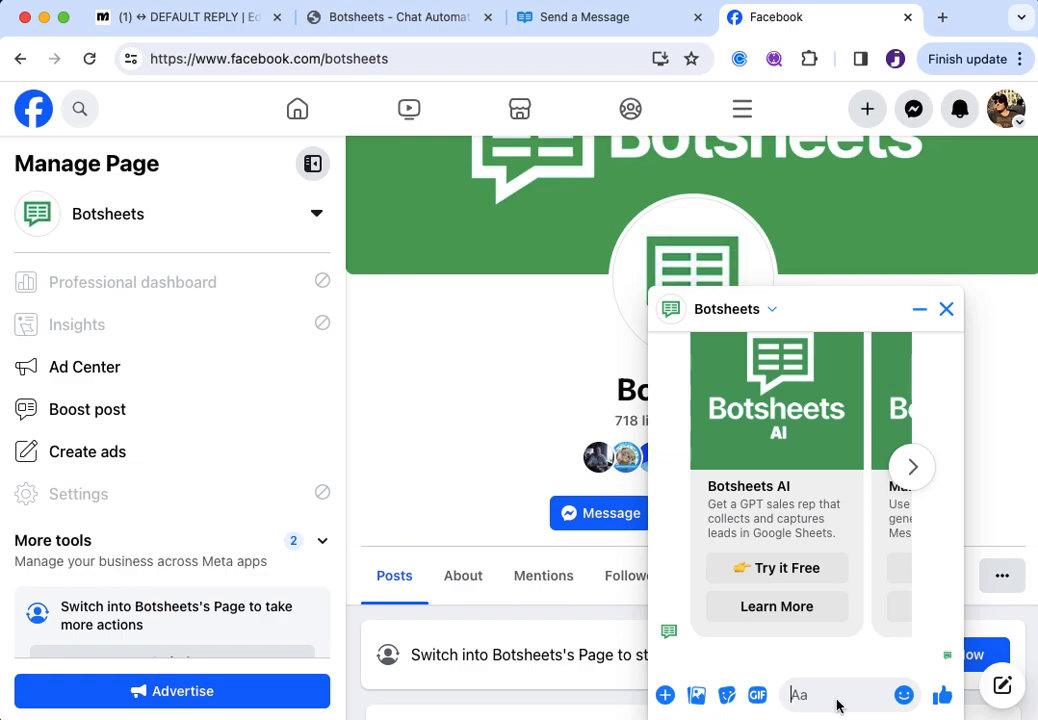
pyautogui.write('I need som')
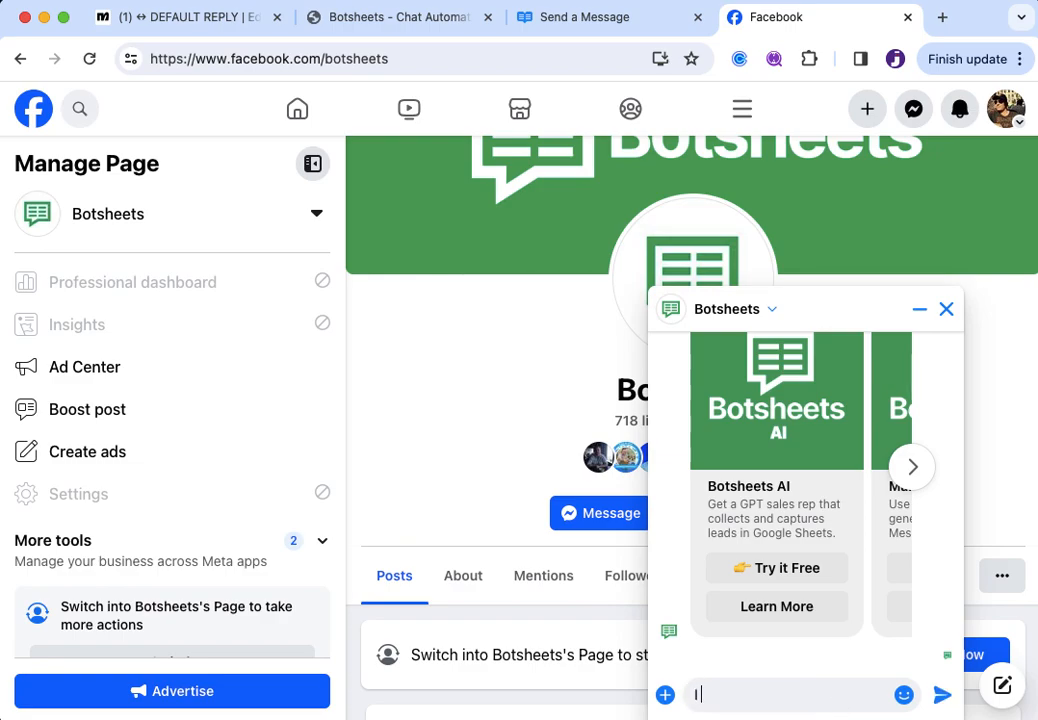
pyautogui.write('e help')
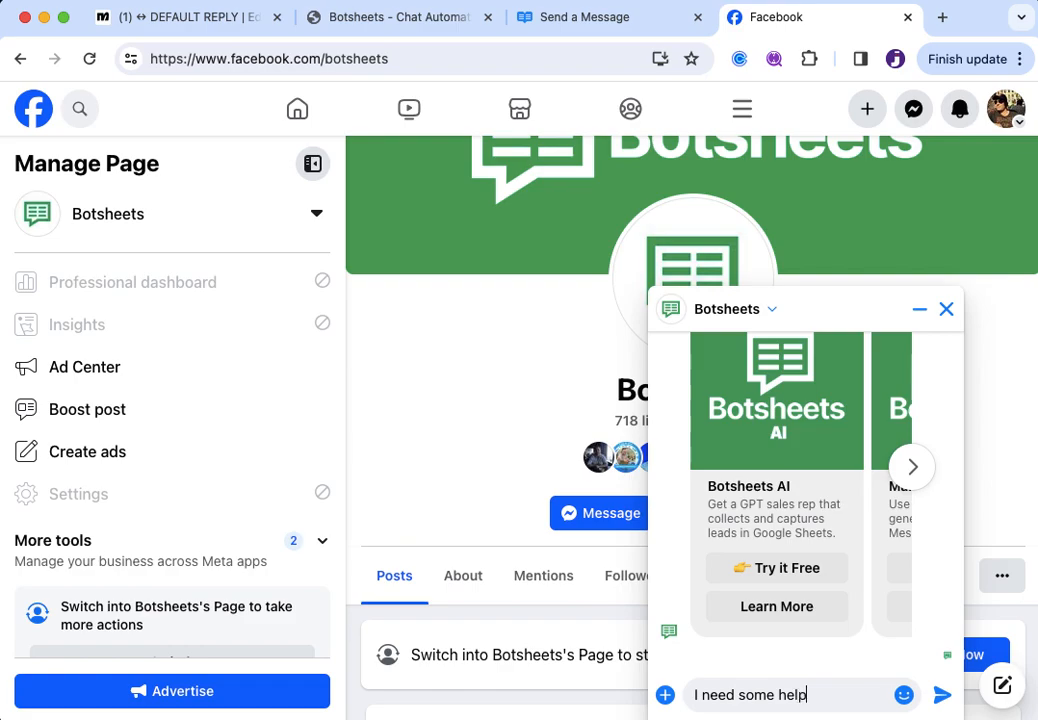
pyautogui.press('Return')
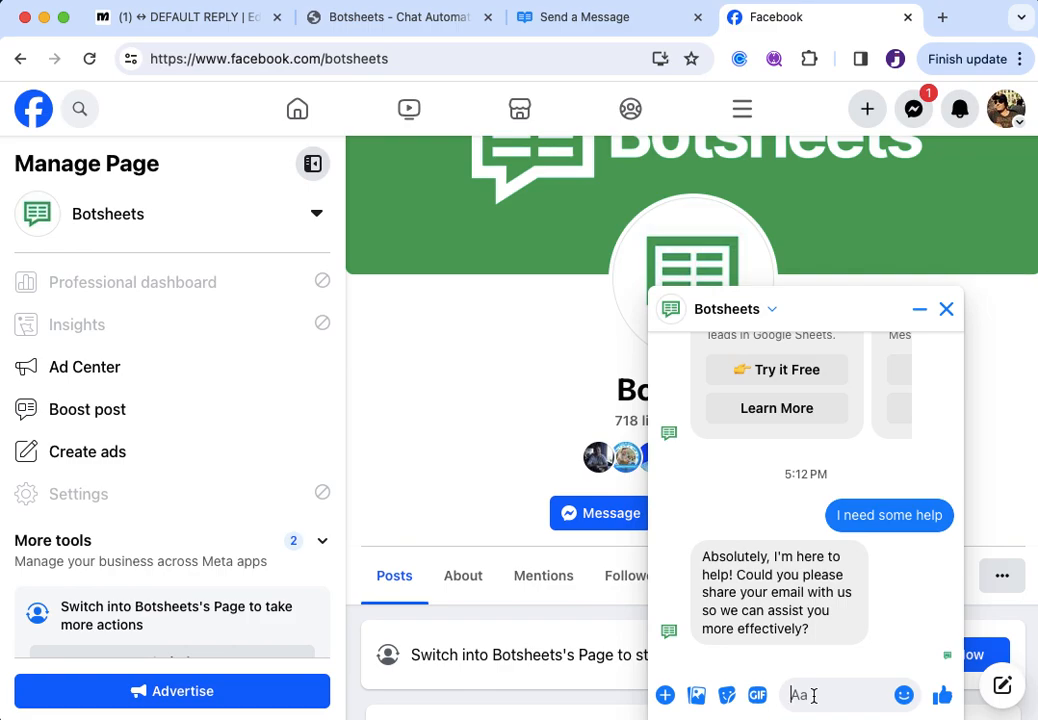
# Send the gibberish test message 'asdadasdasdas' to see the bot ask for an email again
pyautogui.write('asdadasdasdas')
pyautogui.press('Return')
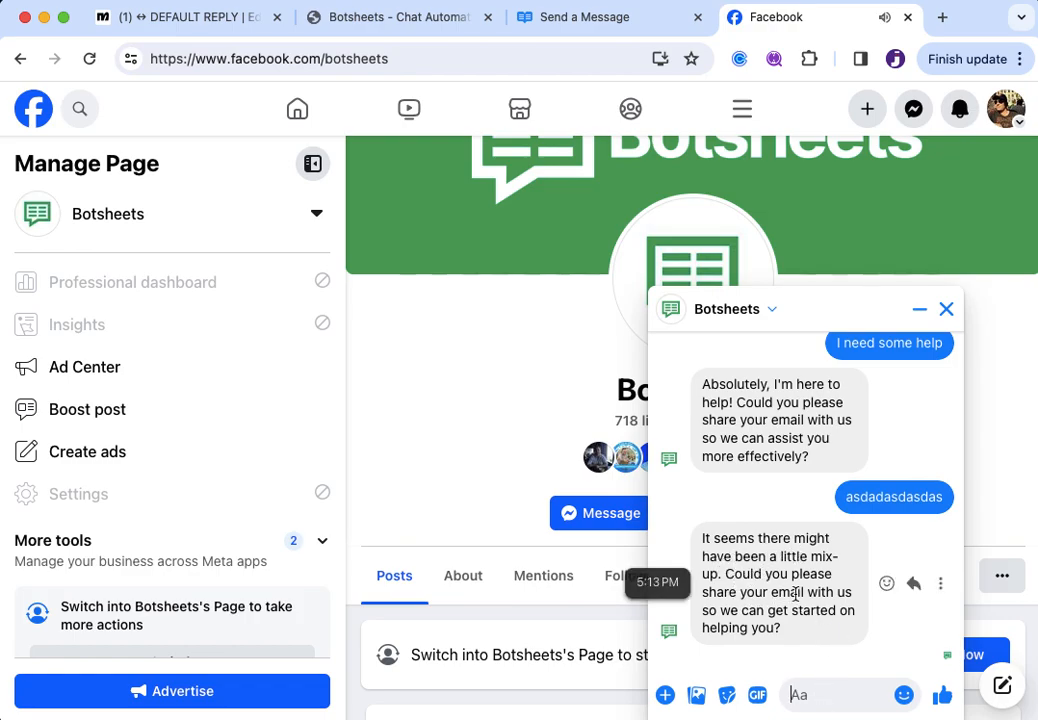
pyautogui.click(827, 701)
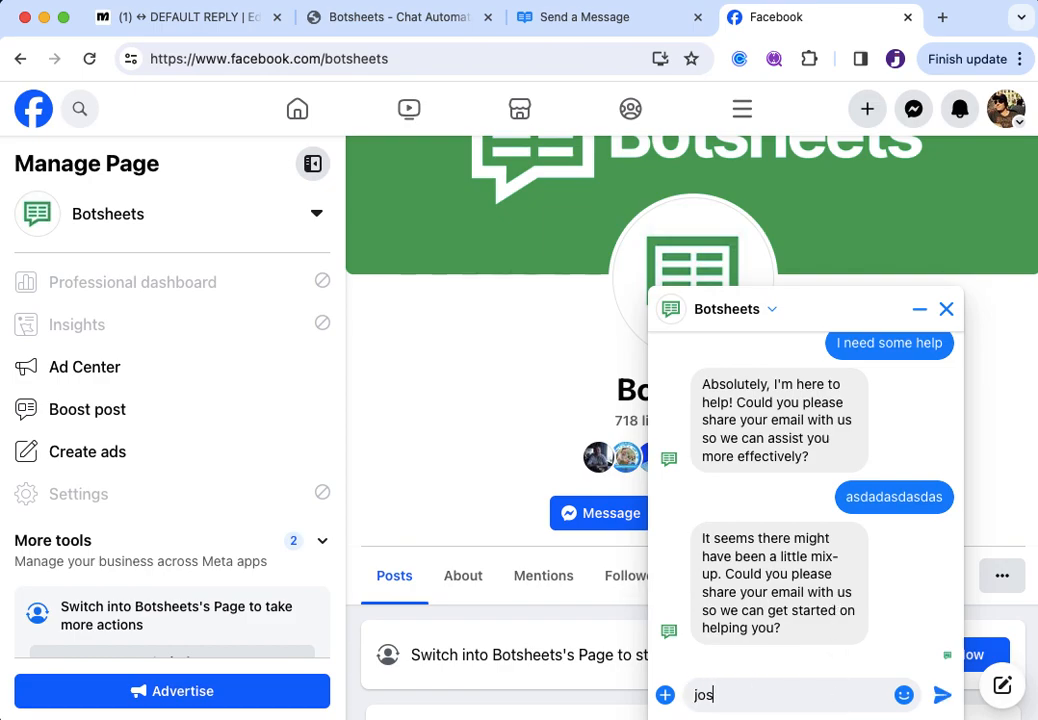
# Reply to the bot with an email address, then a first name
pyautogui.press('Return')
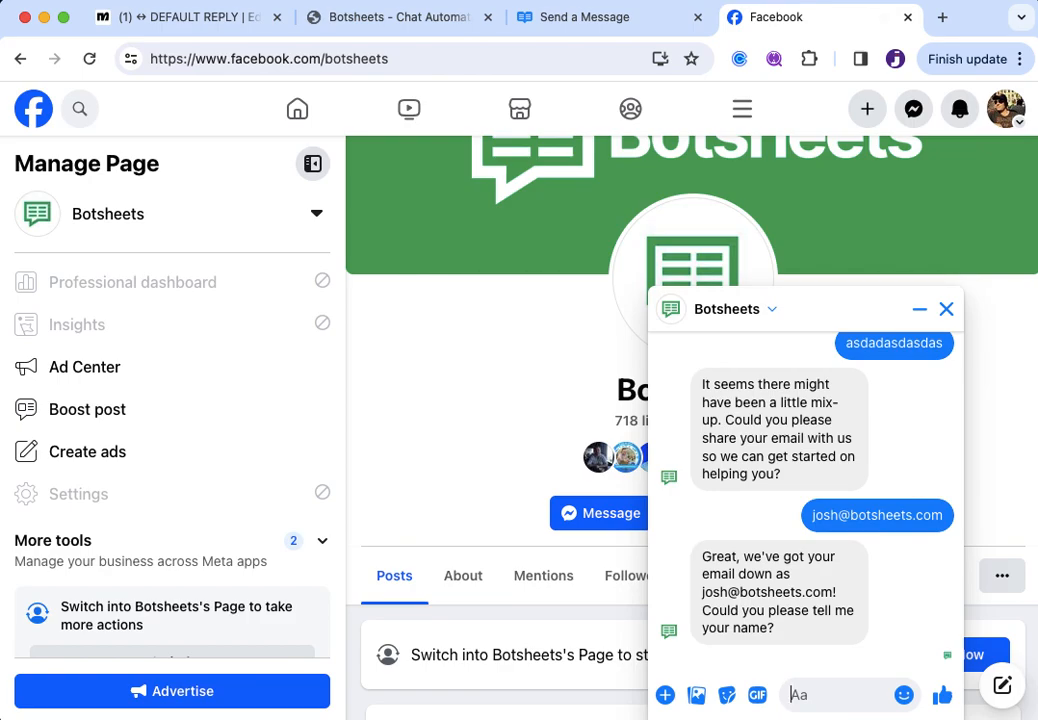
pyautogui.write('Josh')
pyautogui.press('Return')
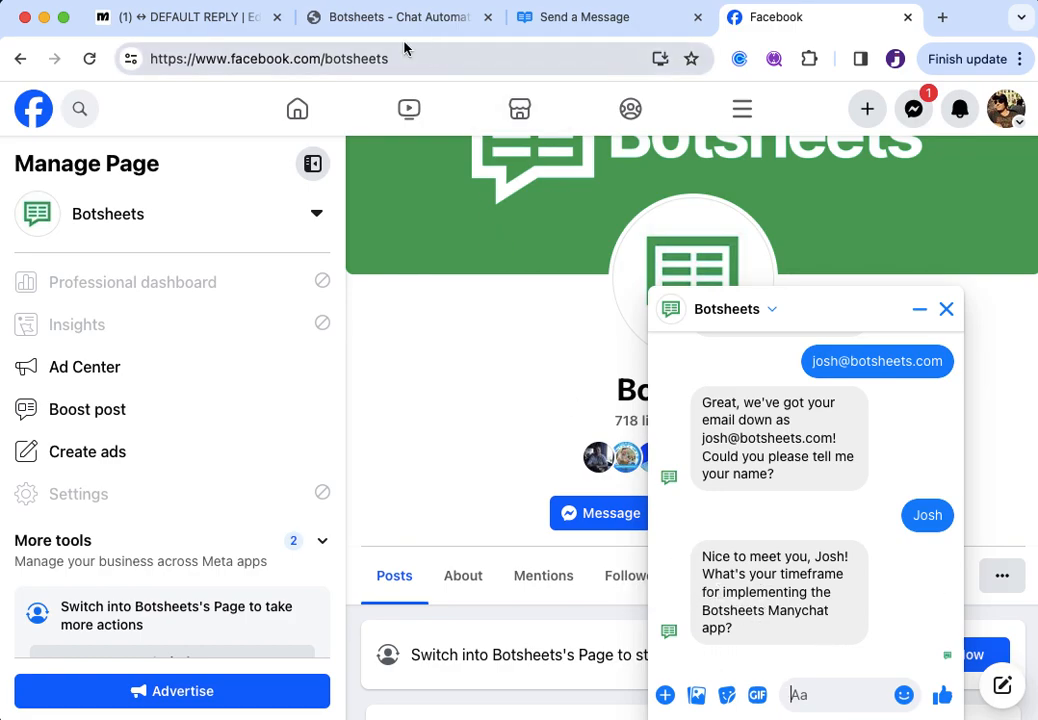
pyautogui.click(370, 33)
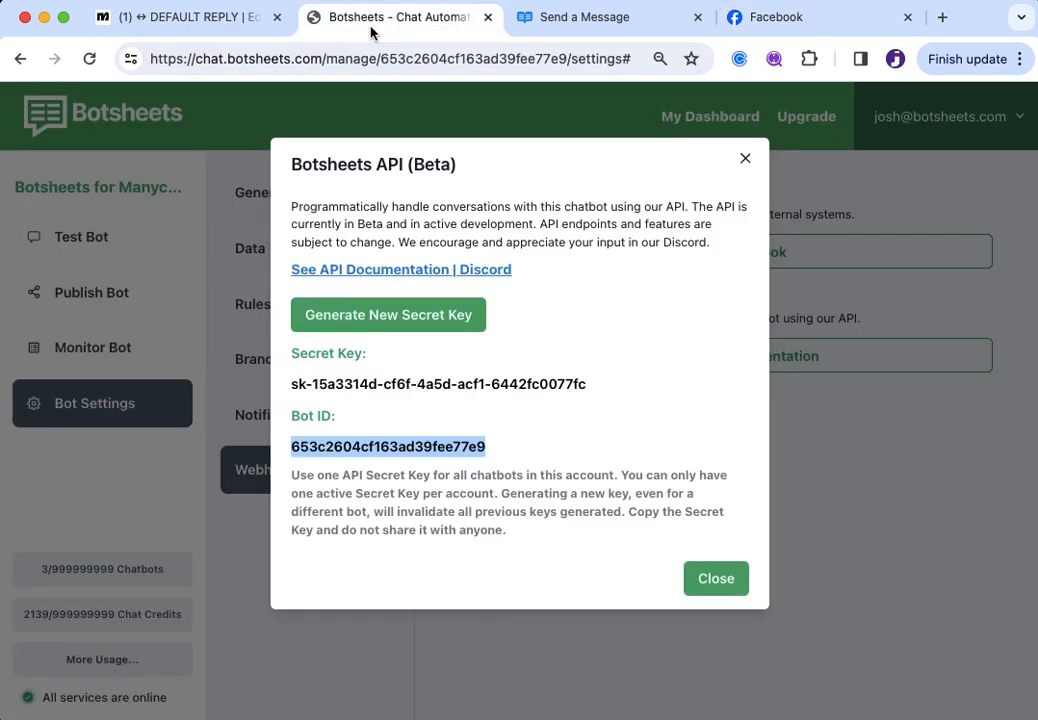
# Check the Name, Email, Timeframe and Budget data points in Botsheets, then return to Messenger
pyautogui.click(744, 159)
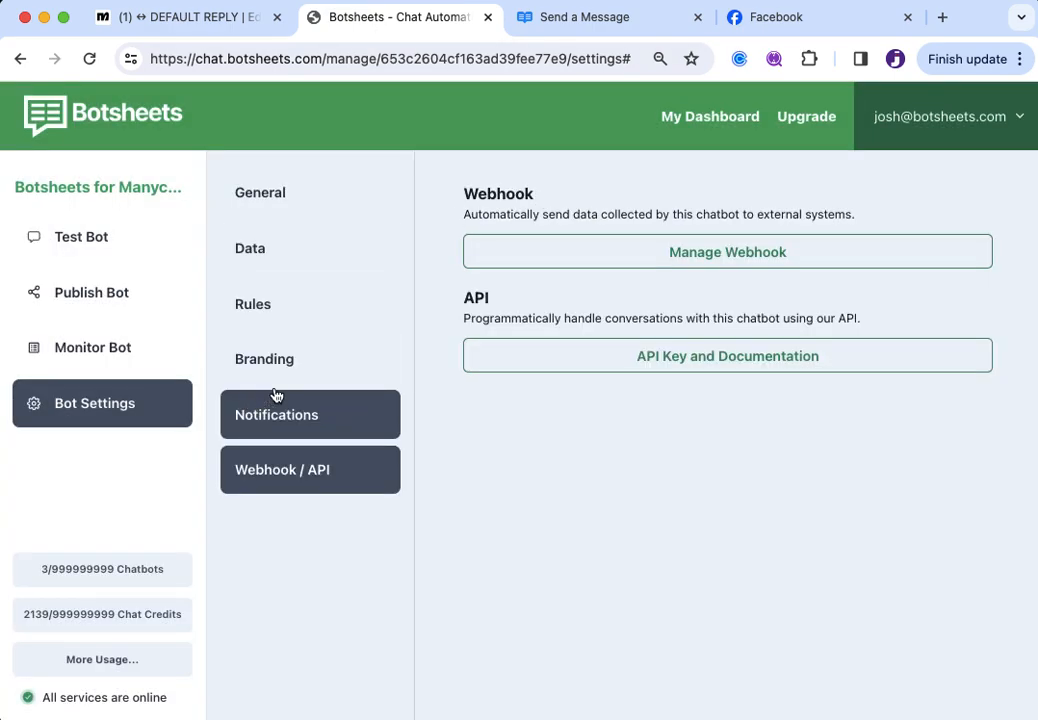
pyautogui.click(286, 268)
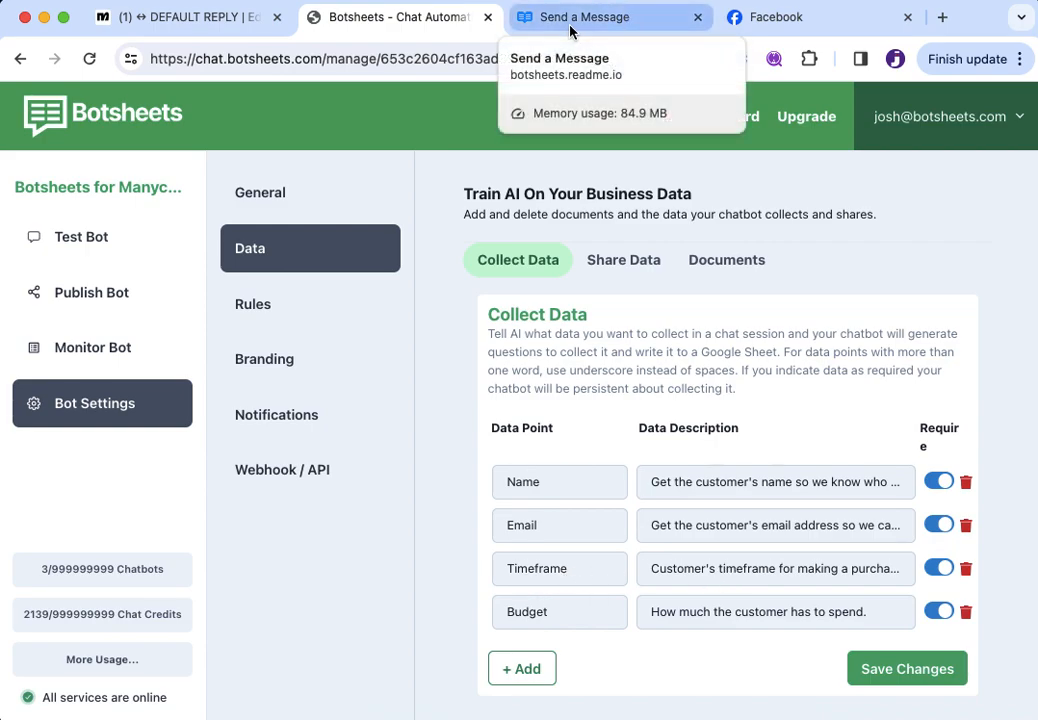
pyautogui.click(205, 22)
pyautogui.click(793, 20)
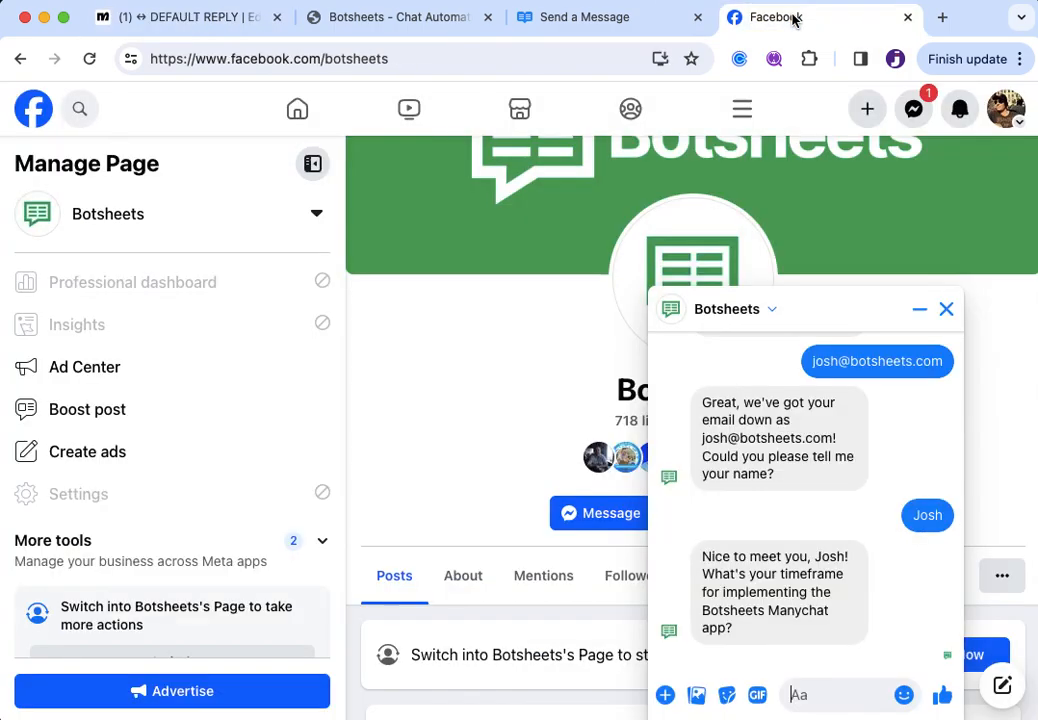
# Answer the bot's timeframe question with '2 months'
pyautogui.click(813, 693)
pyautogui.write('2 months')
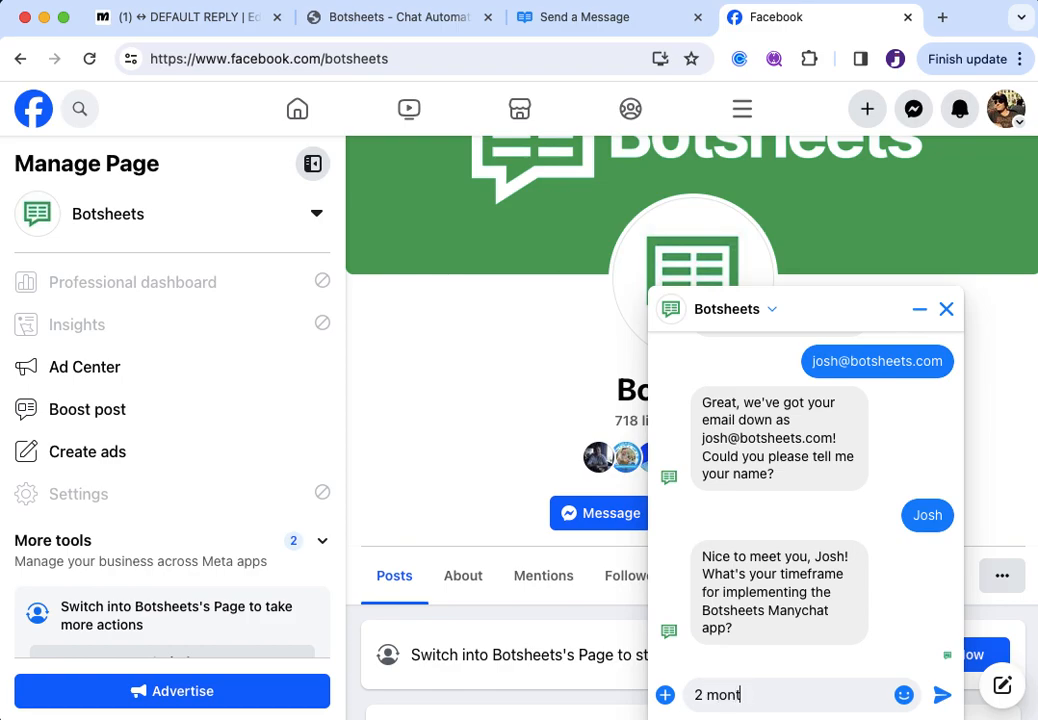
pyautogui.press('Return')
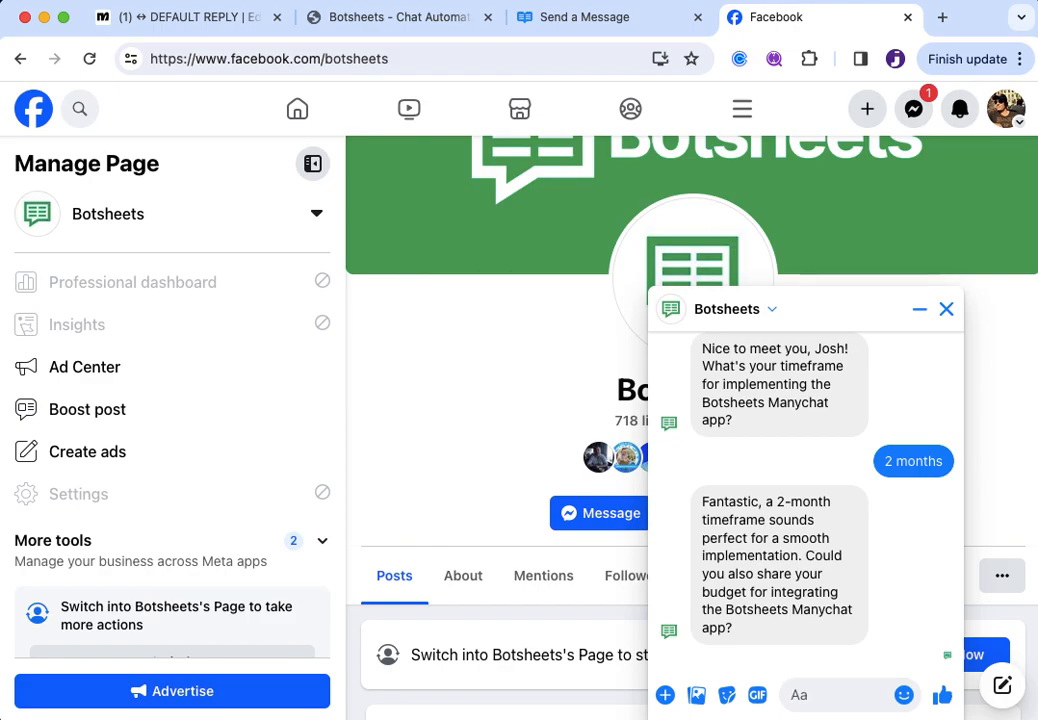
# Ask the bot 'What's the weather' and see it return to the budget question
pyautogui.write('H')
pyautogui.press('BackSpace')
pyautogui.write('What else')
pyautogui.press('super+a')
pyautogui.write("What's the weather")
pyautogui.press('Return')
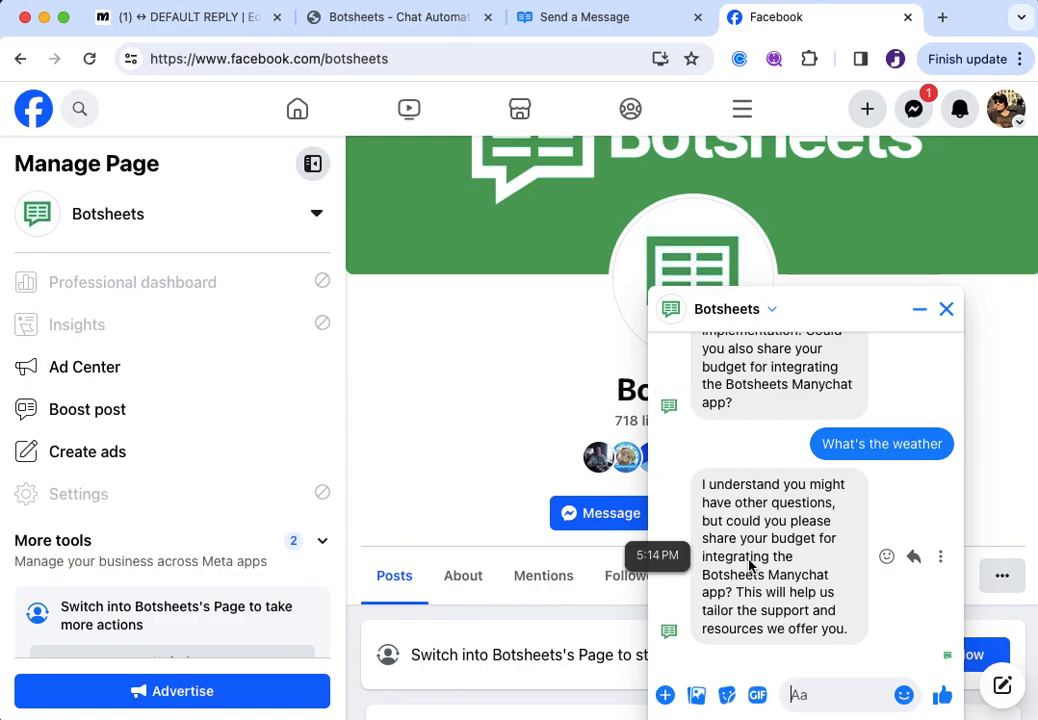
pyautogui.click(593, 18)
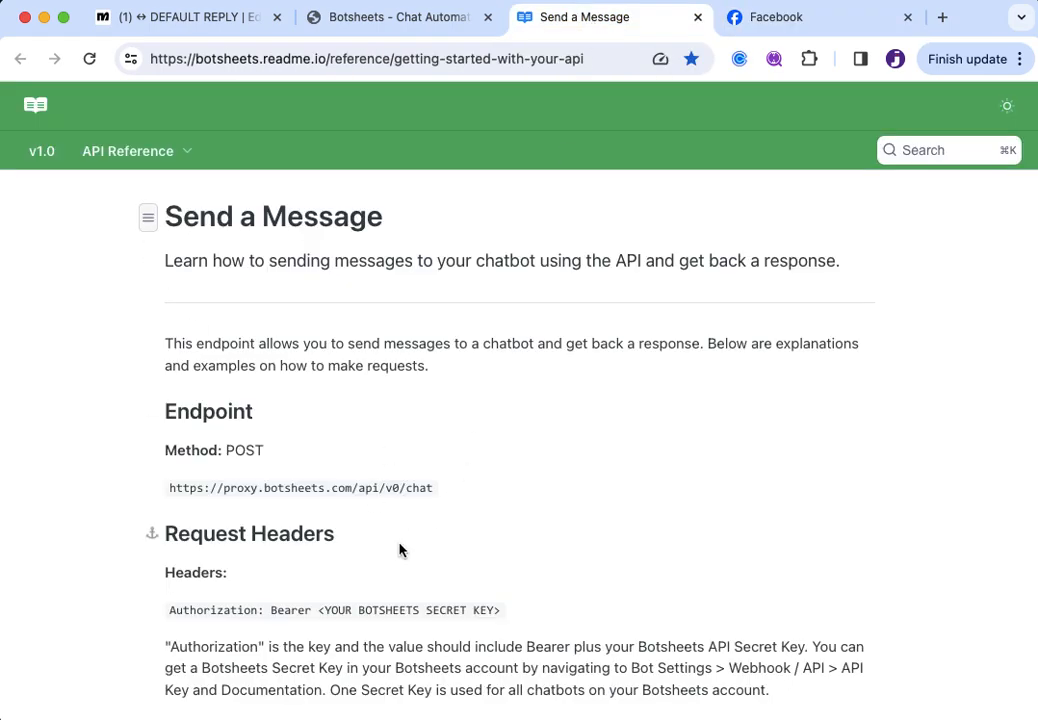
# Open the Botsheets User Guide's Manychat Action Get Started page, then return to Manychat
pyautogui.click(392, 22)
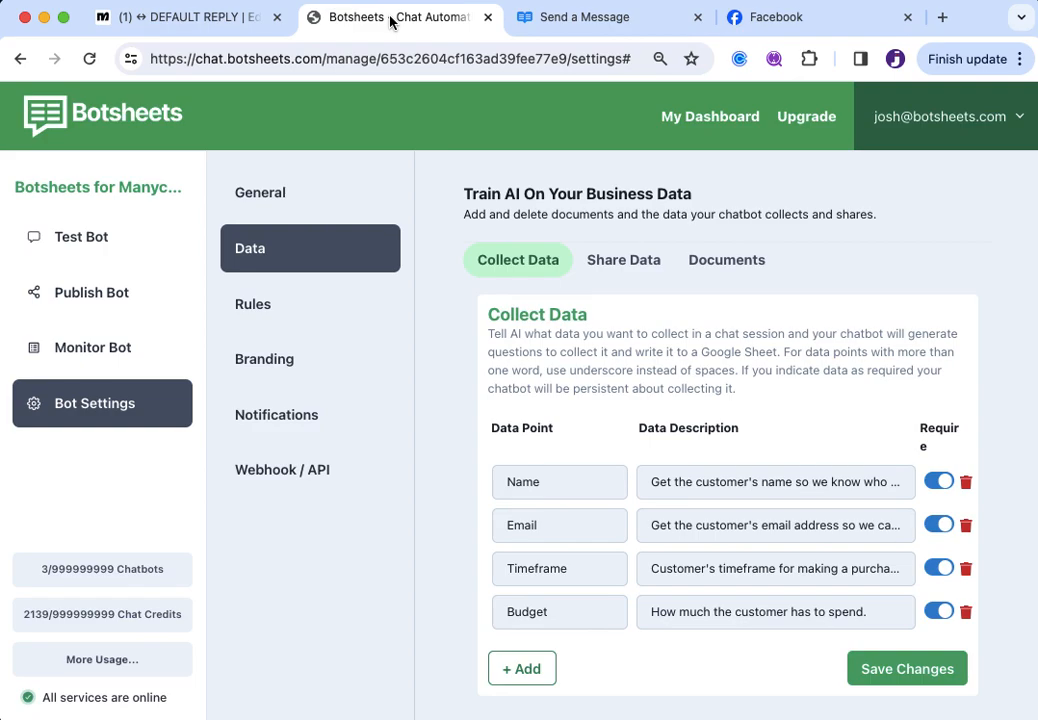
pyautogui.click(930, 119)
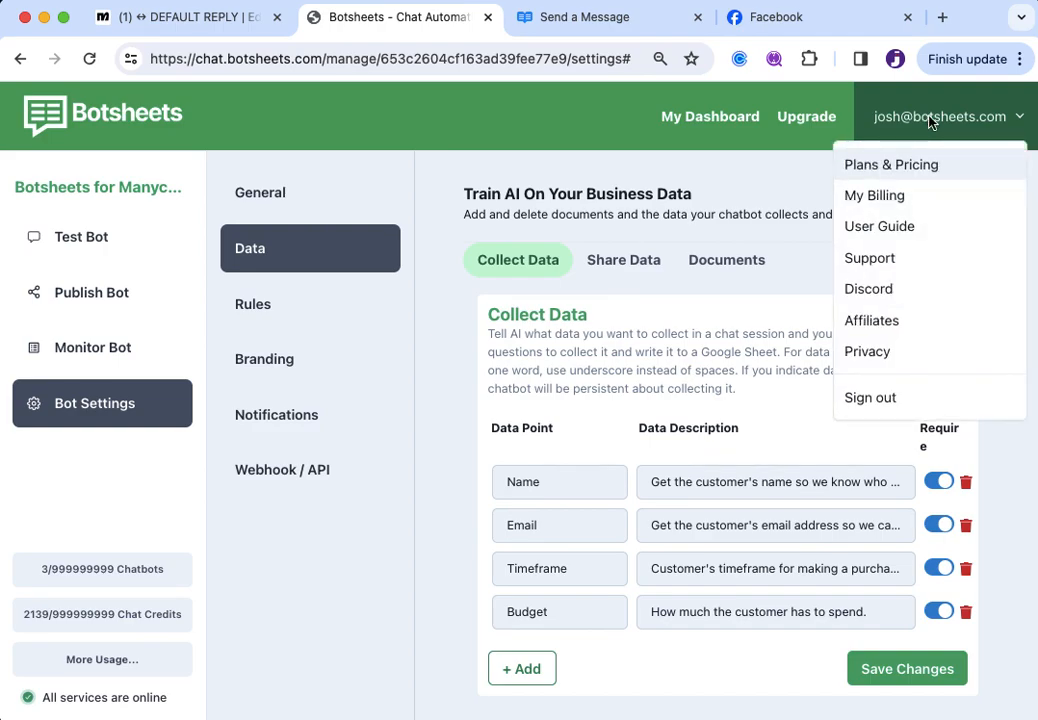
pyautogui.click(917, 232)
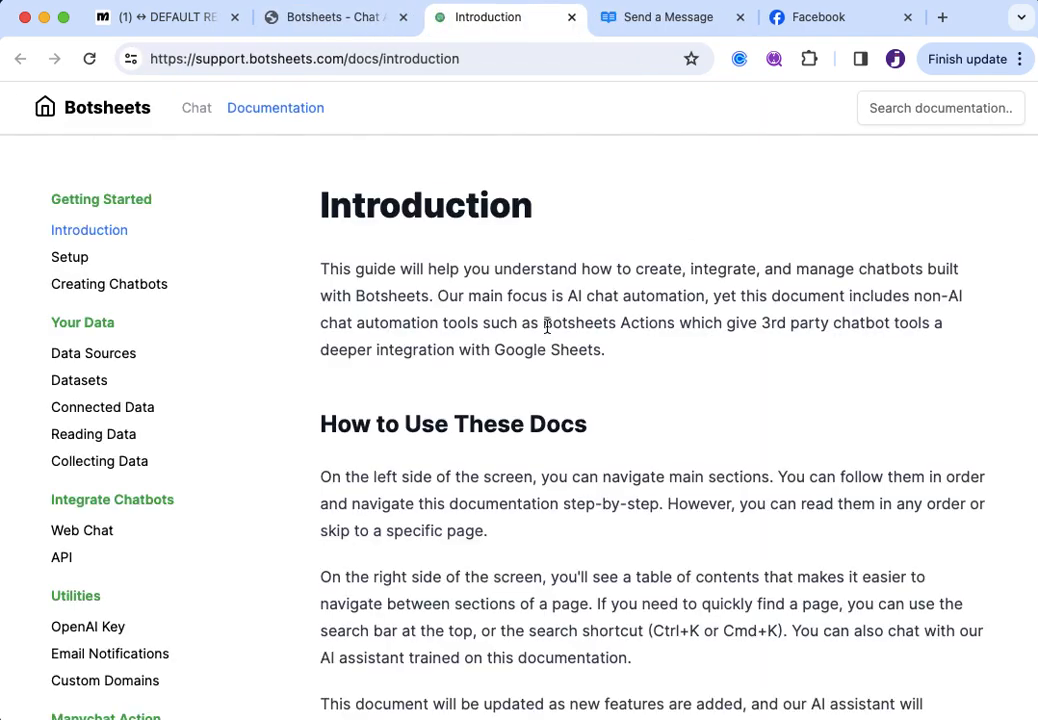
pyautogui.scroll(-3, 205, 638)
pyautogui.scroll(-5, 100, 626)
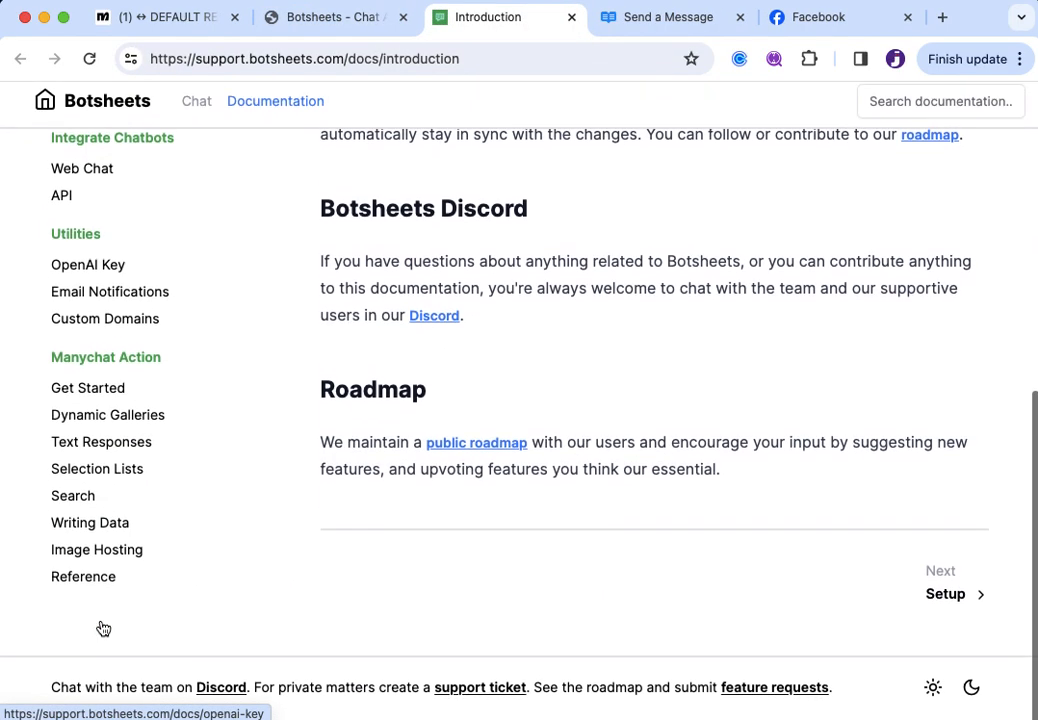
pyautogui.click(86, 396)
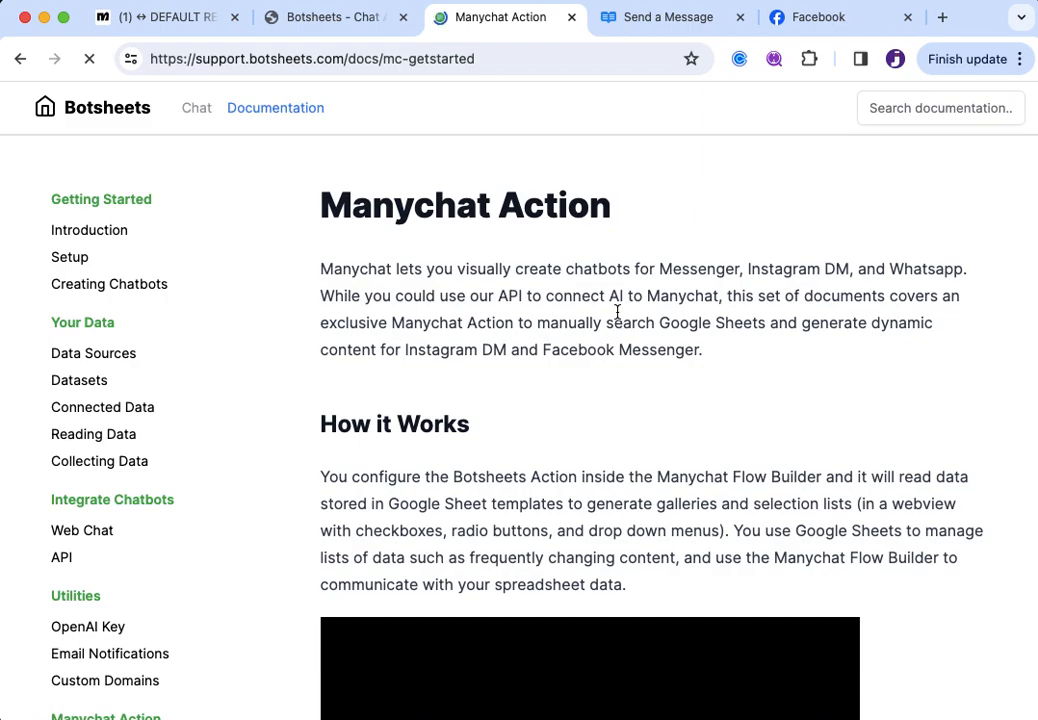
pyautogui.scroll(-1, 617, 316)
pyautogui.scroll(1, 617, 316)
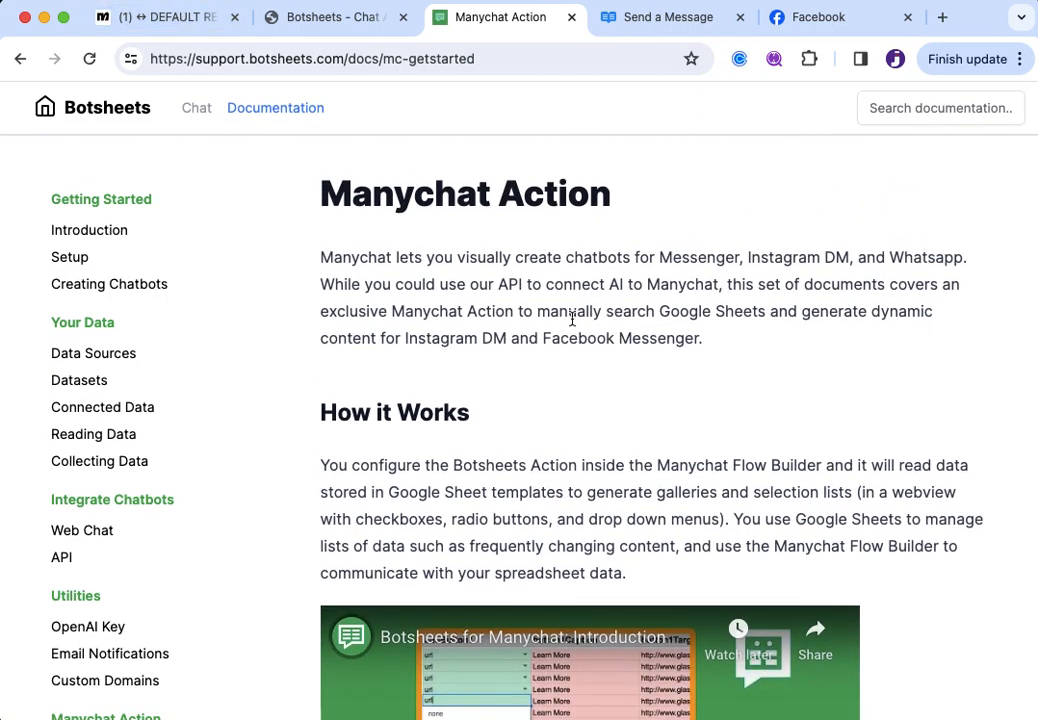
pyautogui.click(170, 17)
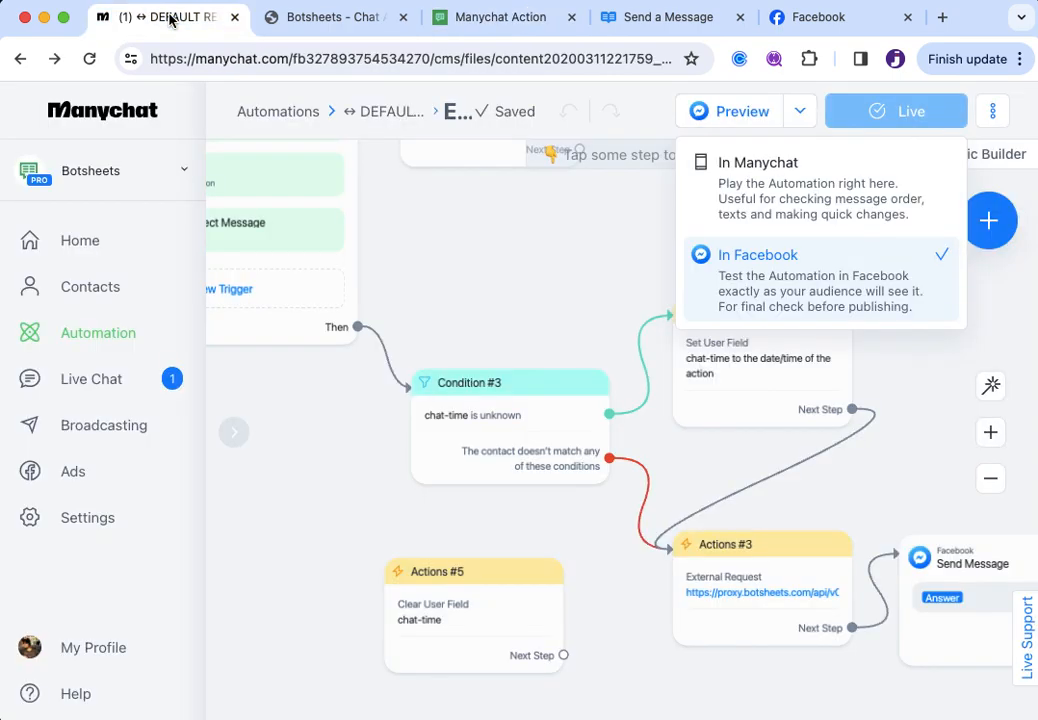
# Close the Preview dropdown to view the flow's Actions #3 External Request
pyautogui.click(573, 283)
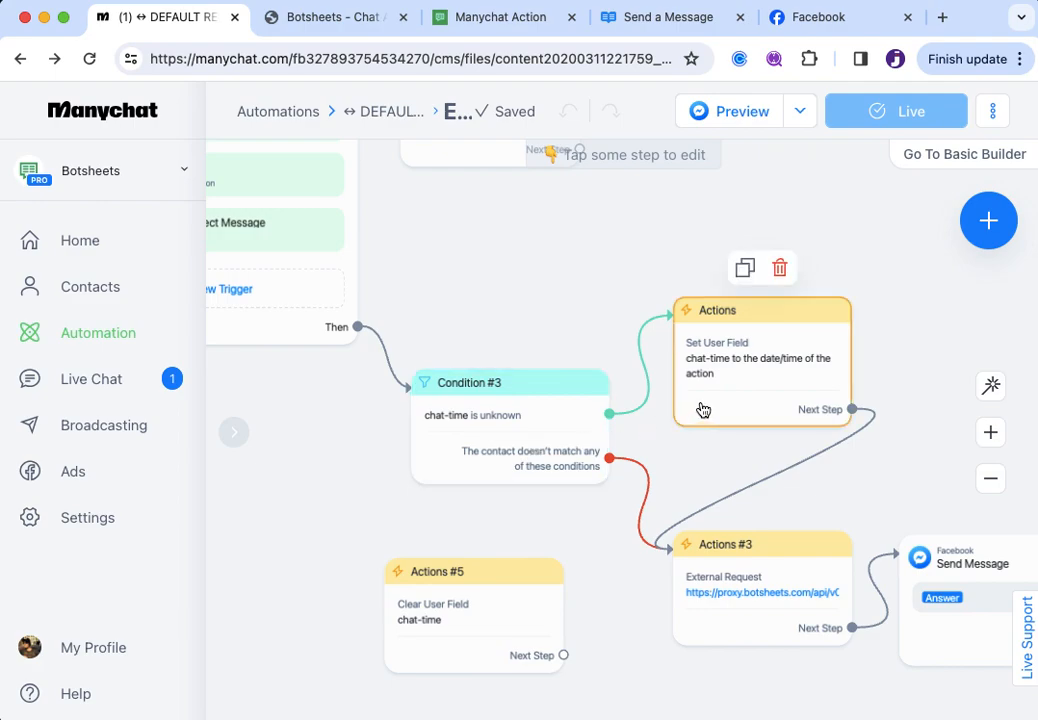
# Scroll through the Botsheets bot settings page
pyautogui.click(309, 20)
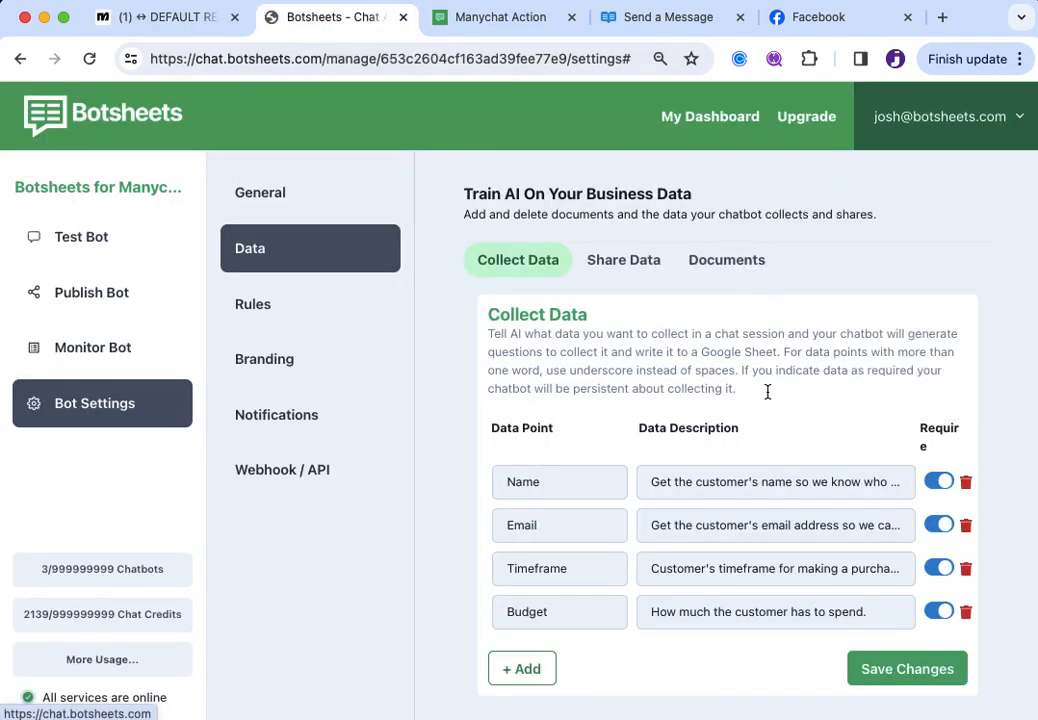
pyautogui.scroll(-3, 763, 494)
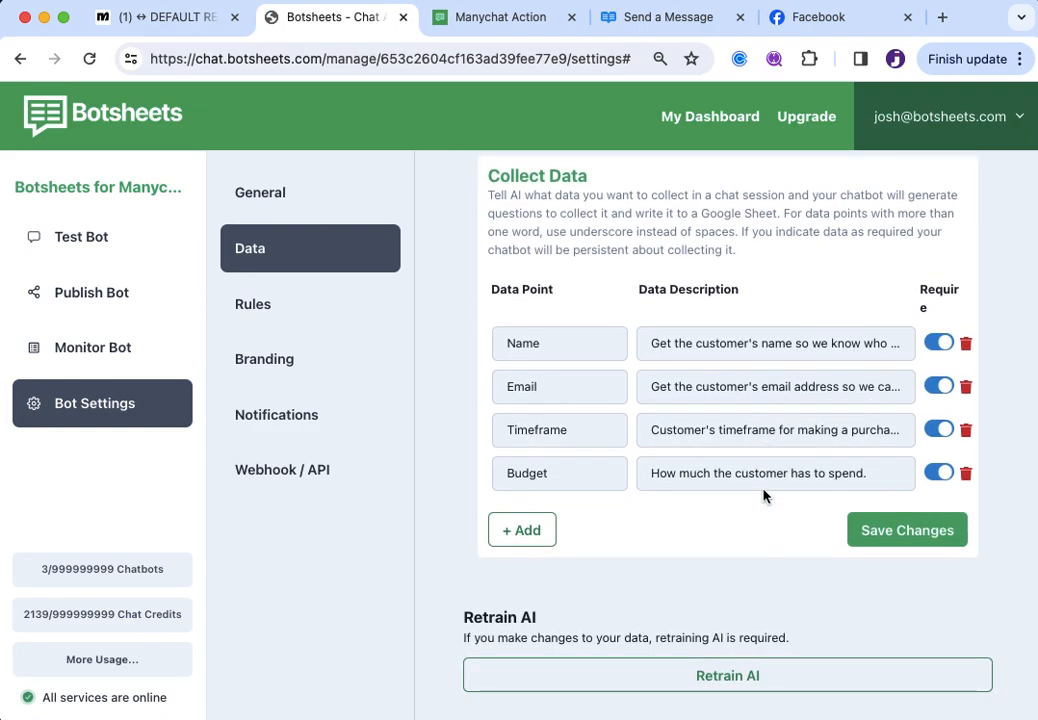
pyautogui.scroll(-1, 763, 494)
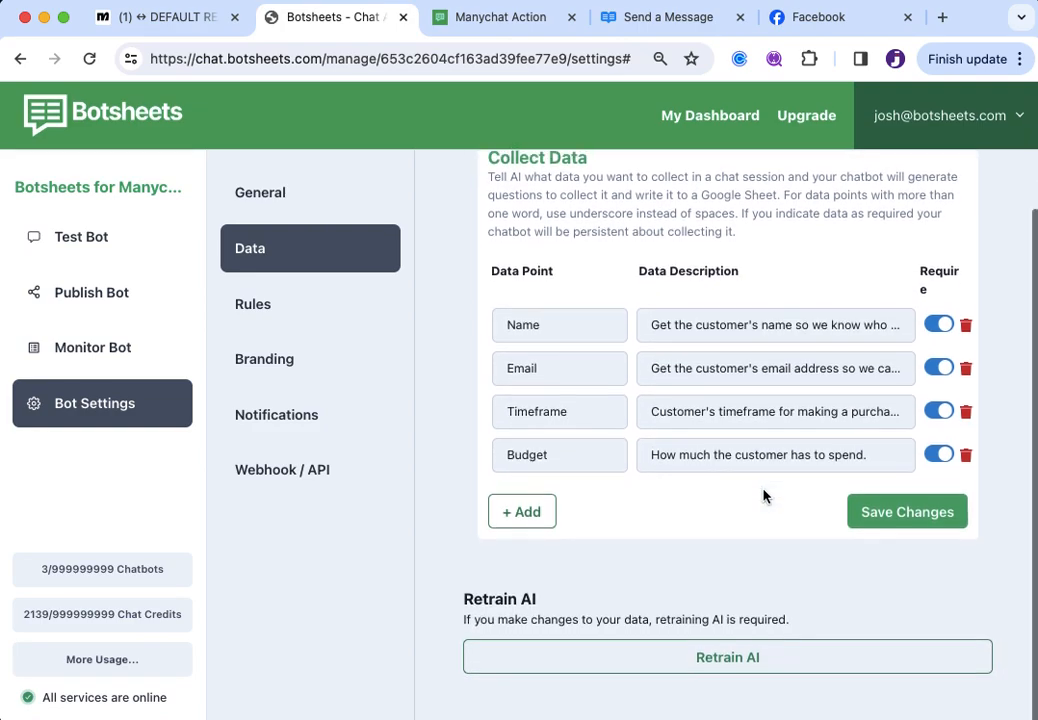
pyautogui.scroll(2, 763, 494)
pyautogui.scroll(1, 763, 494)
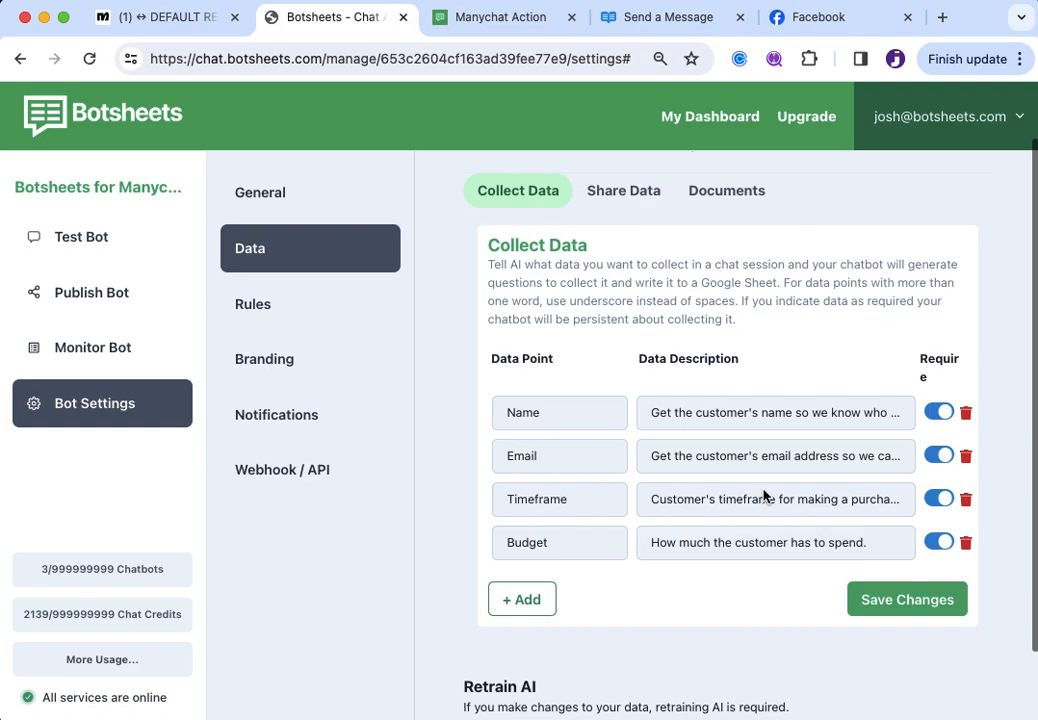
pyautogui.scroll(-2, 763, 494)
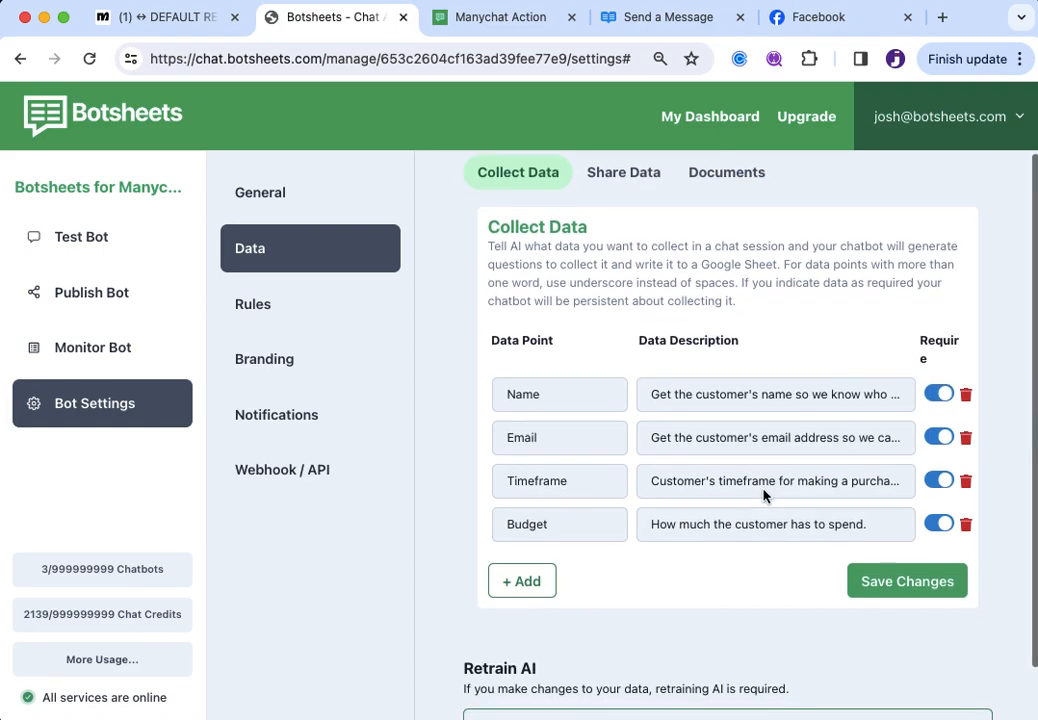
# Open the Get Datapoints Collected API doc and review its GET endpoint, headers and body
pyautogui.click(678, 28)
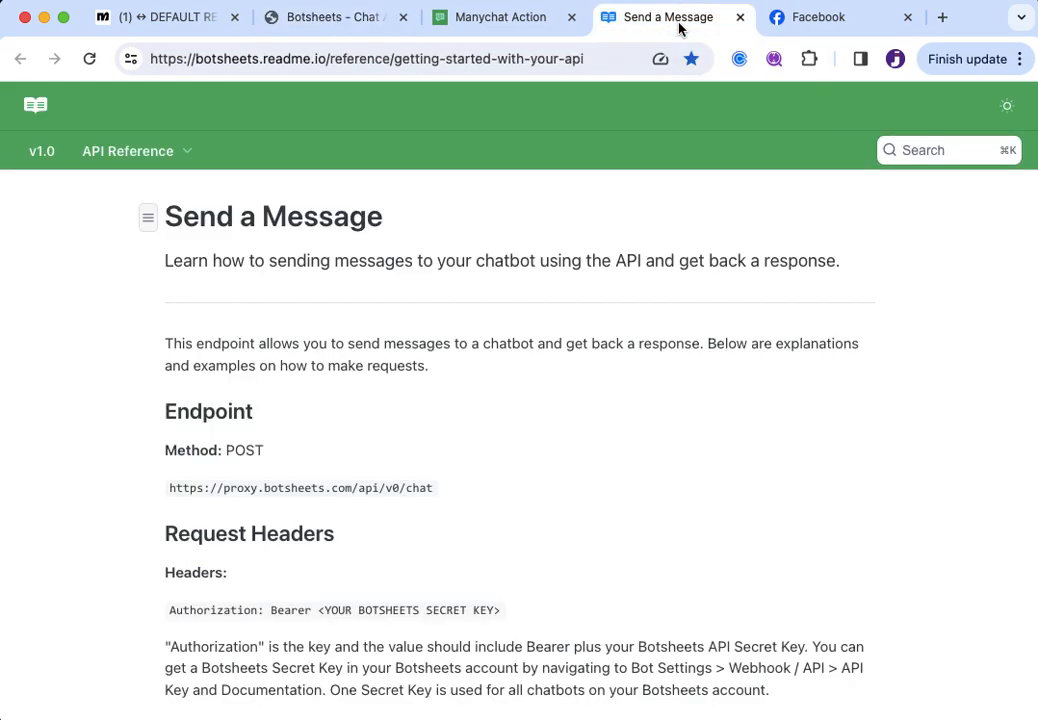
pyautogui.click(148, 222)
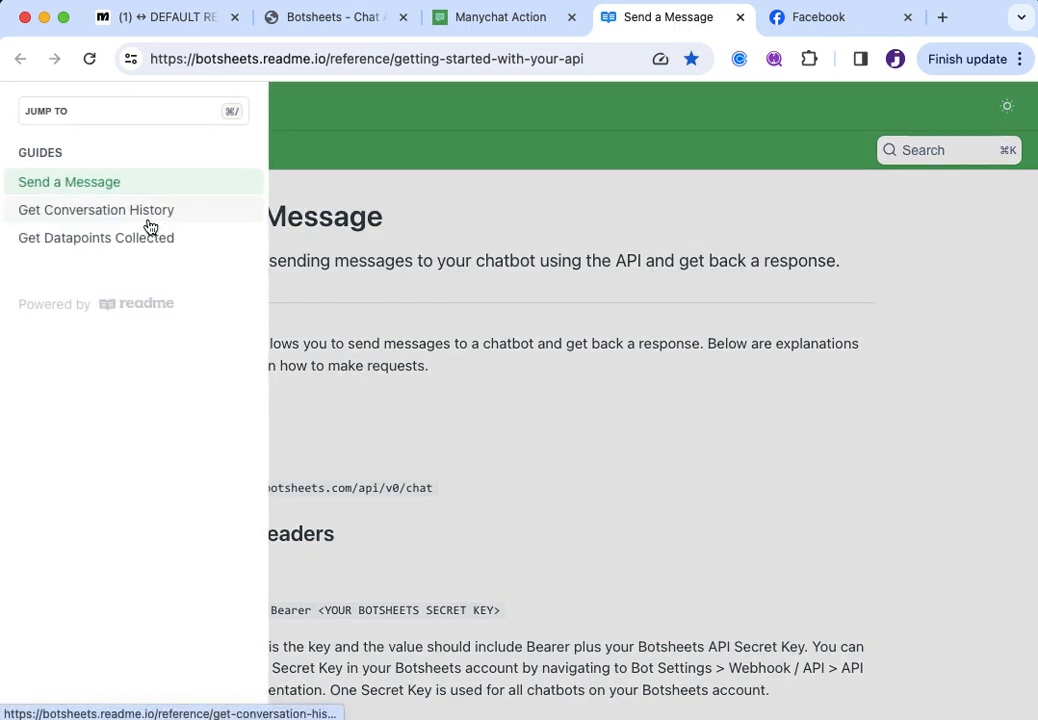
pyautogui.click(70, 249)
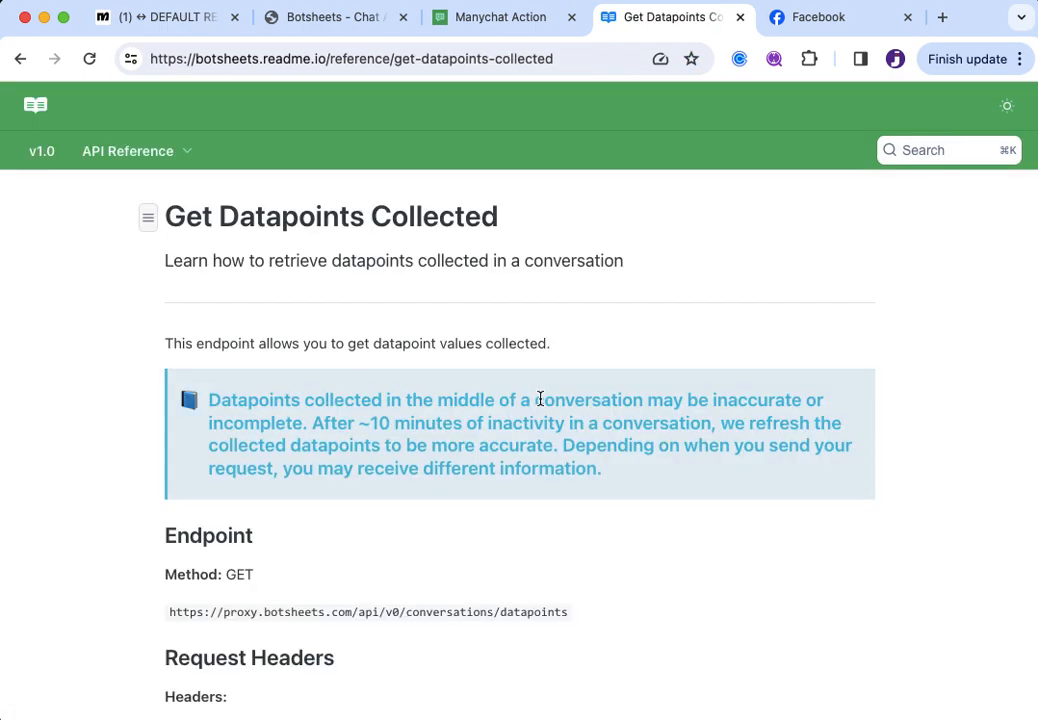
pyautogui.scroll(-5, 515, 585)
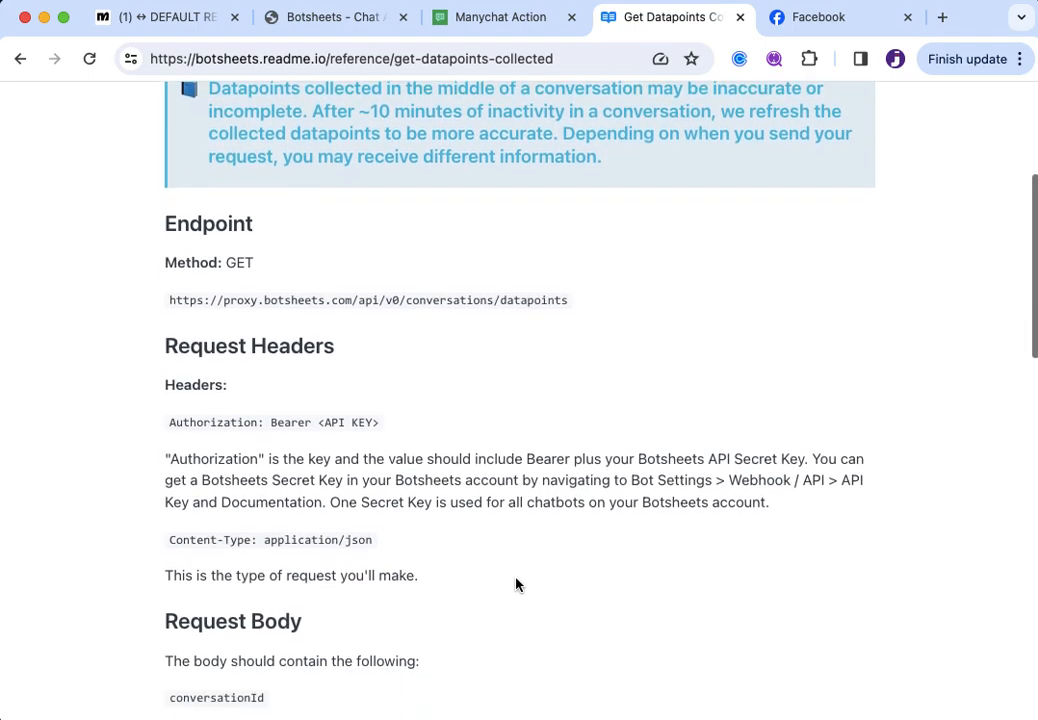
pyautogui.scroll(-1, 515, 585)
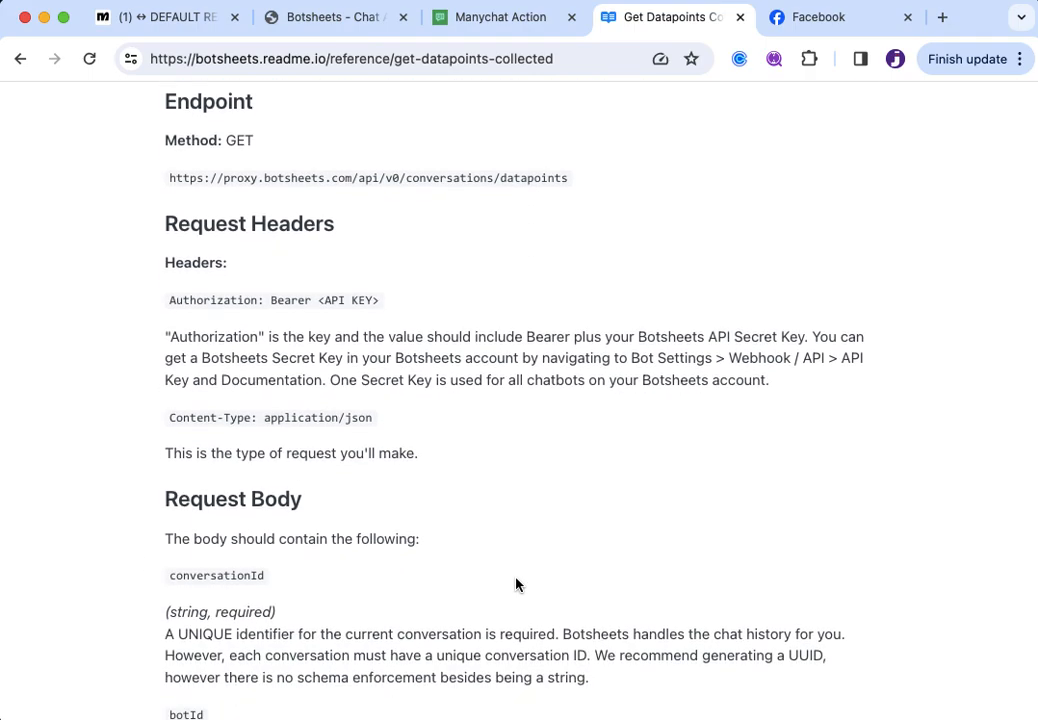